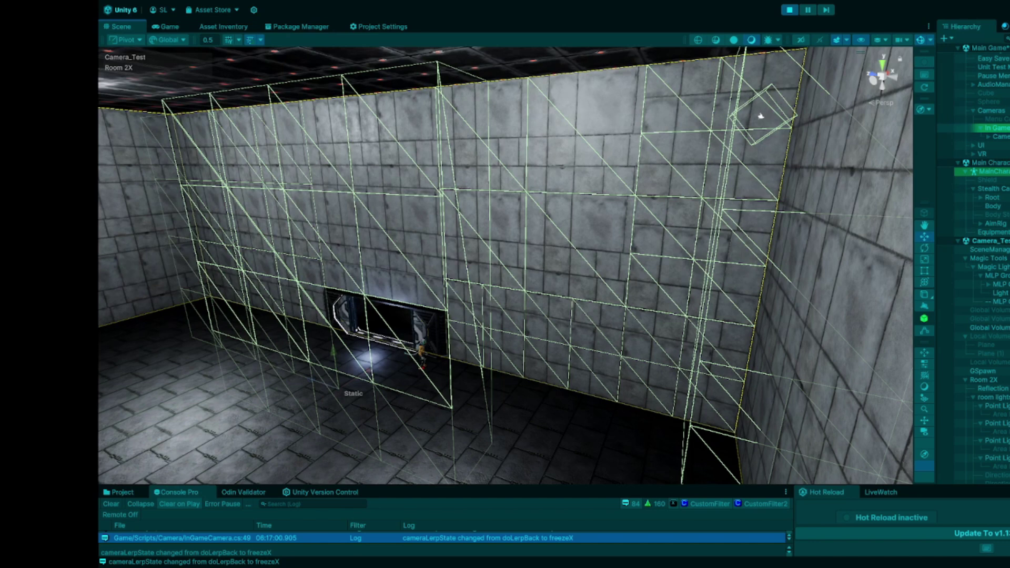
# Examine the collider wireframes along the wall, doorway and corner of Room 2X from several angles in the Scene view
pyautogui.moveTo(640, 274); pyautogui.dragTo(463, 213, button='right')
pyautogui.press('w')
pyautogui.moveTo(532, 180); pyautogui.dragTo(566, 327, button='right')
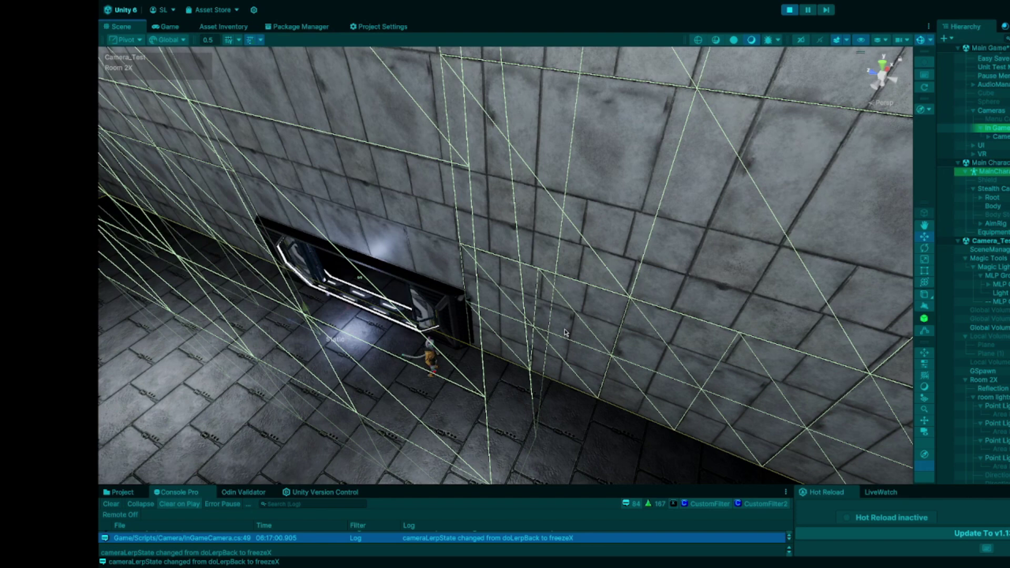
pyautogui.moveTo(568, 358); pyautogui.dragTo(592, 270, button='right')
pyautogui.scroll(-4, 997, 378)
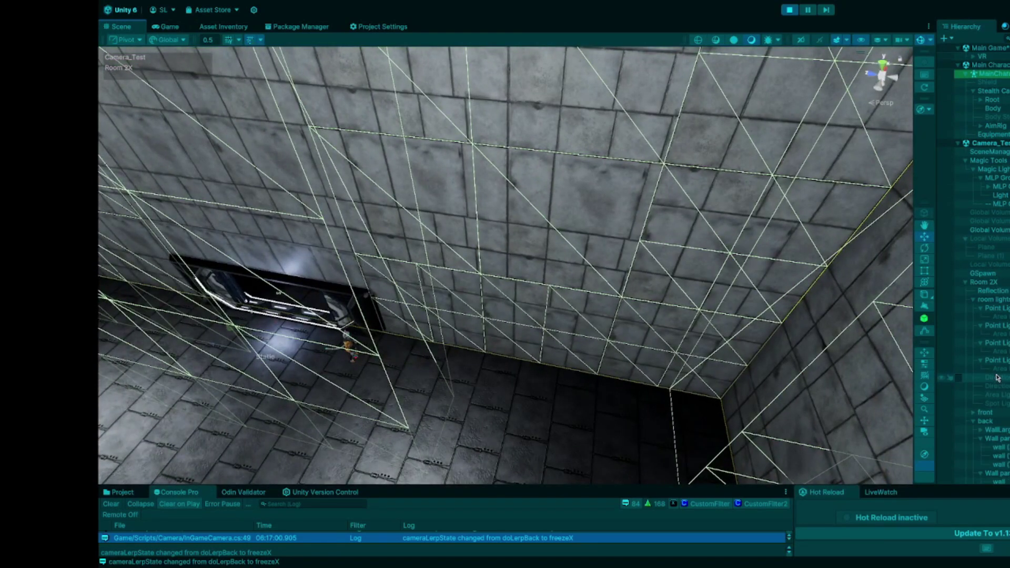
pyautogui.moveTo(624, 352); pyautogui.dragTo(513, 352, button='right')
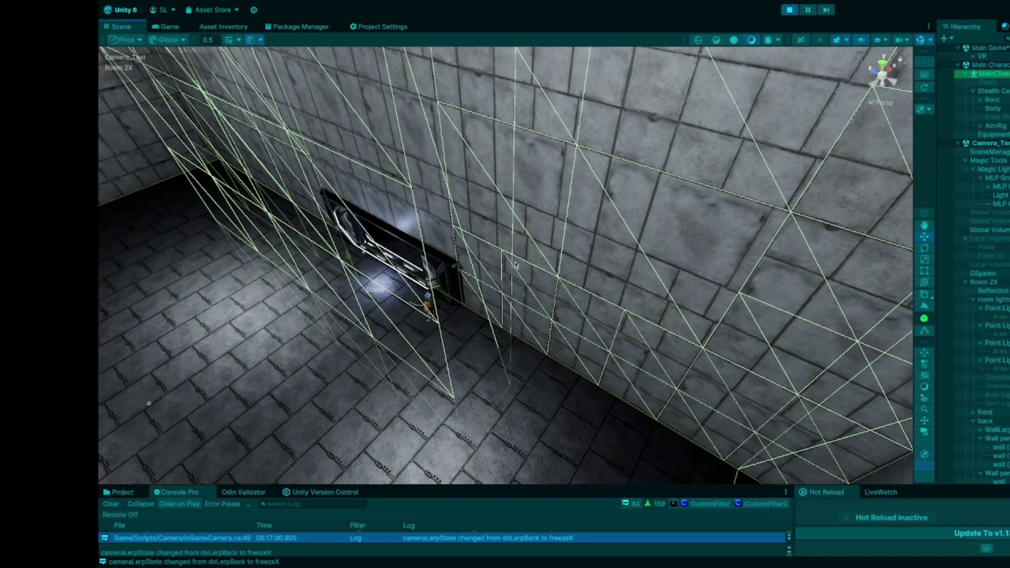
pyautogui.moveTo(534, 355); pyautogui.dragTo(307, 160, button='right')
pyautogui.moveTo(441, 221); pyautogui.dragTo(433, 297, button='right')
pyautogui.keyDown('alt'); pyautogui.moveTo(455, 309); pyautogui.dragTo(524, 306); pyautogui.keyUp('alt')
pyautogui.moveTo(421, 283); pyautogui.dragTo(430, 257, button='right')
pyautogui.moveTo(492, 293); pyautogui.dragTo(494, 259, button='right')
pyautogui.moveTo(562, 343); pyautogui.dragTo(638, 349, button='right')
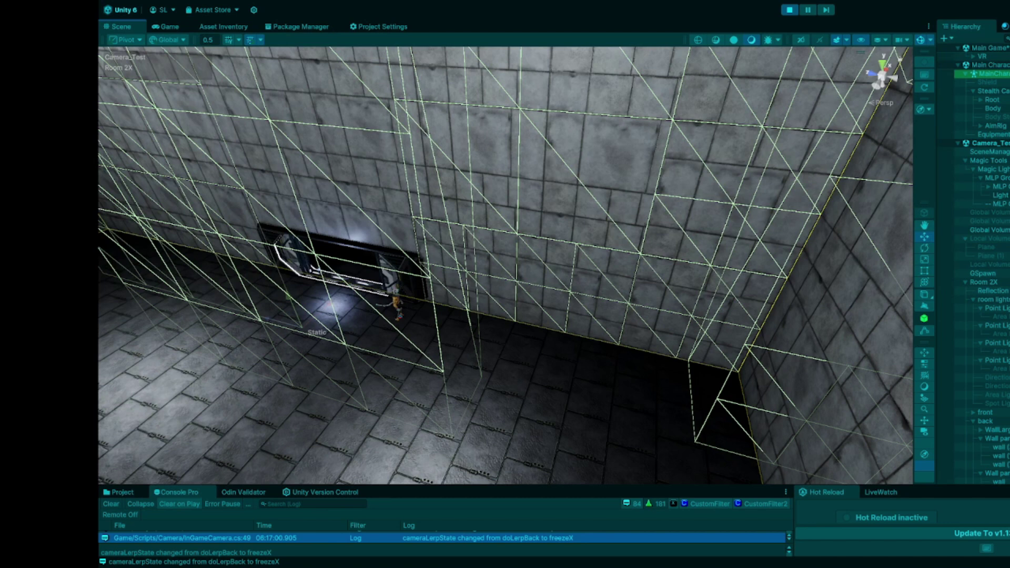
# Show the running game and walk the character away from the doorway wall, then partway back, to test the camera follow
pyautogui.click(170, 26)
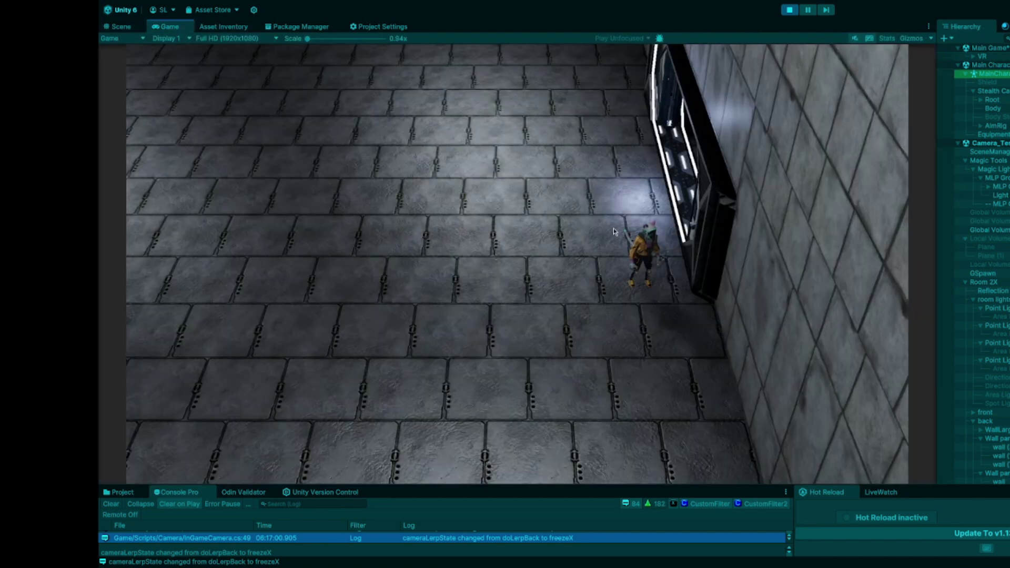
pyautogui.press('a')
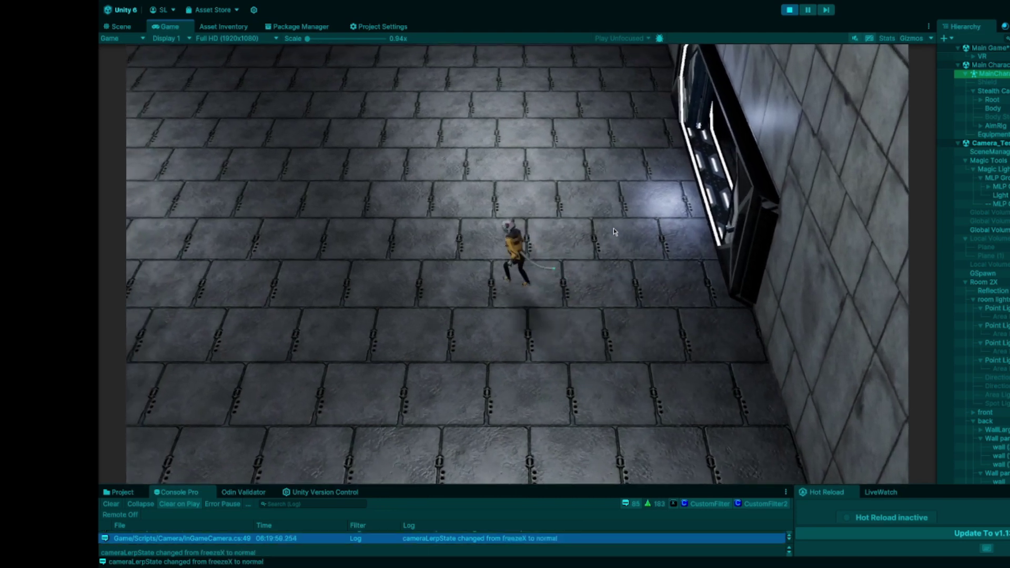
pyautogui.press('w')
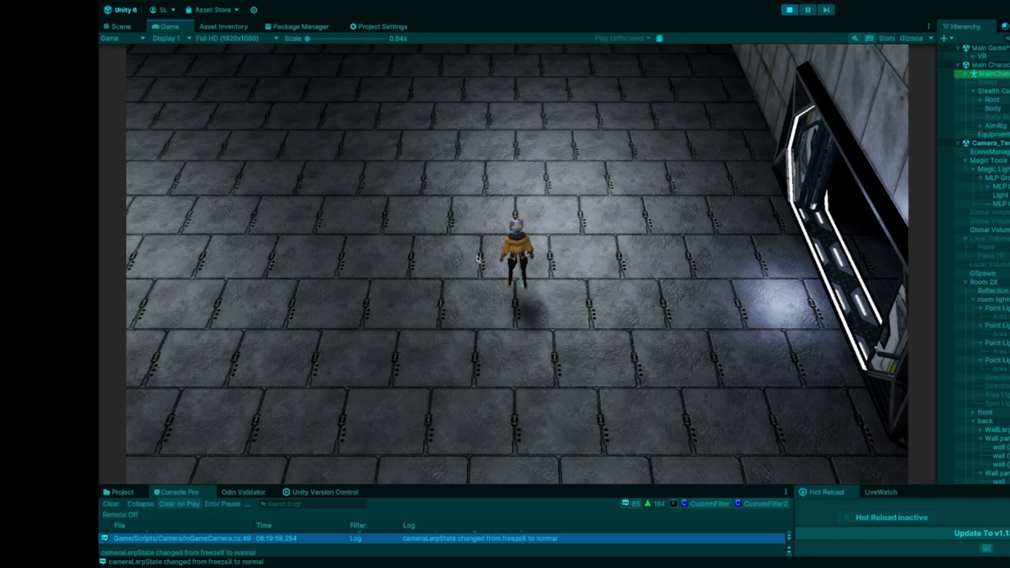
pyautogui.press('w')
pyautogui.press('a')
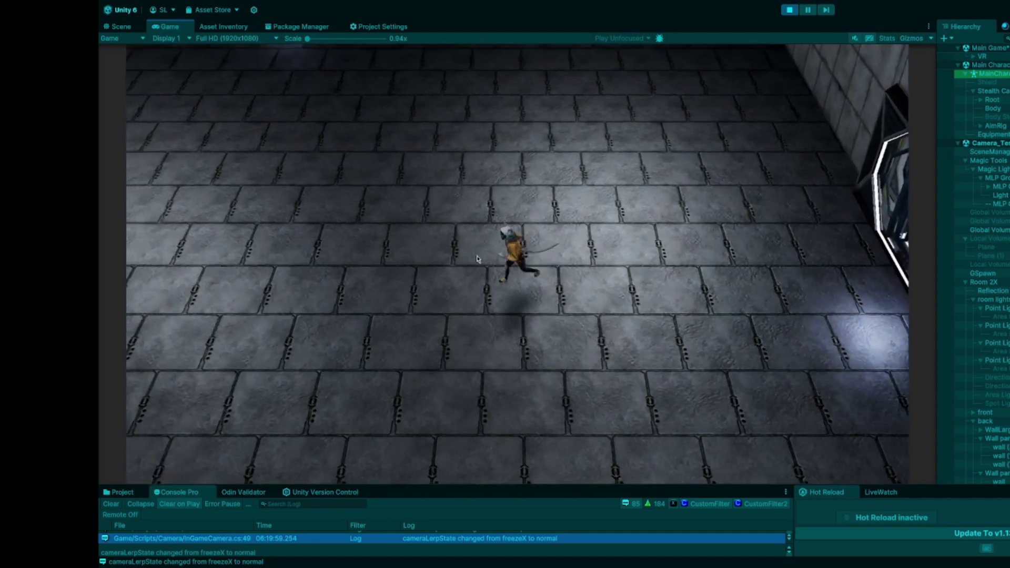
pyautogui.press('s')
pyautogui.press('d')
pyautogui.press('d')
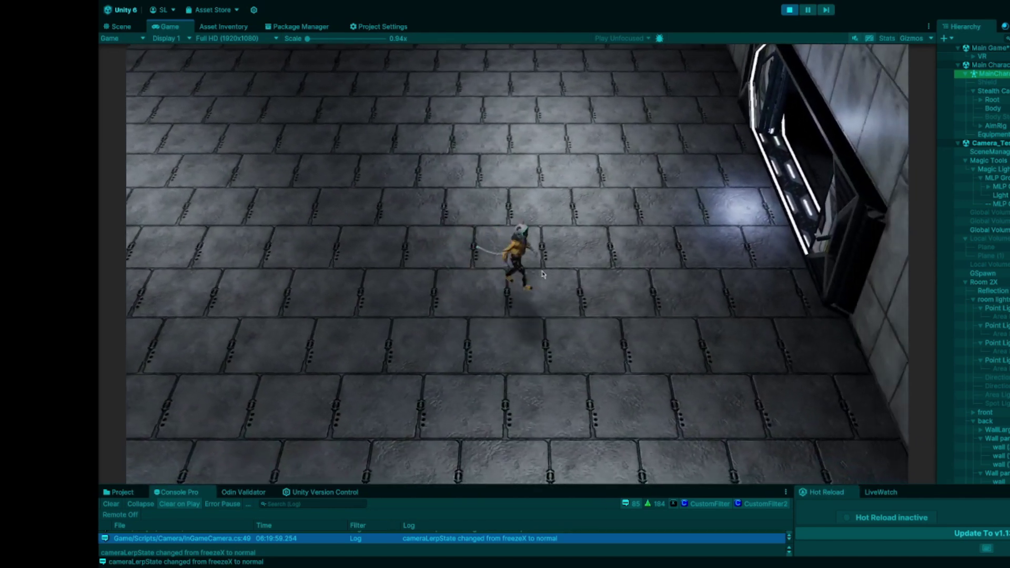
# Walk the character back and forth over the open floor beside the doorway to check normal camera following
pyautogui.press('w')
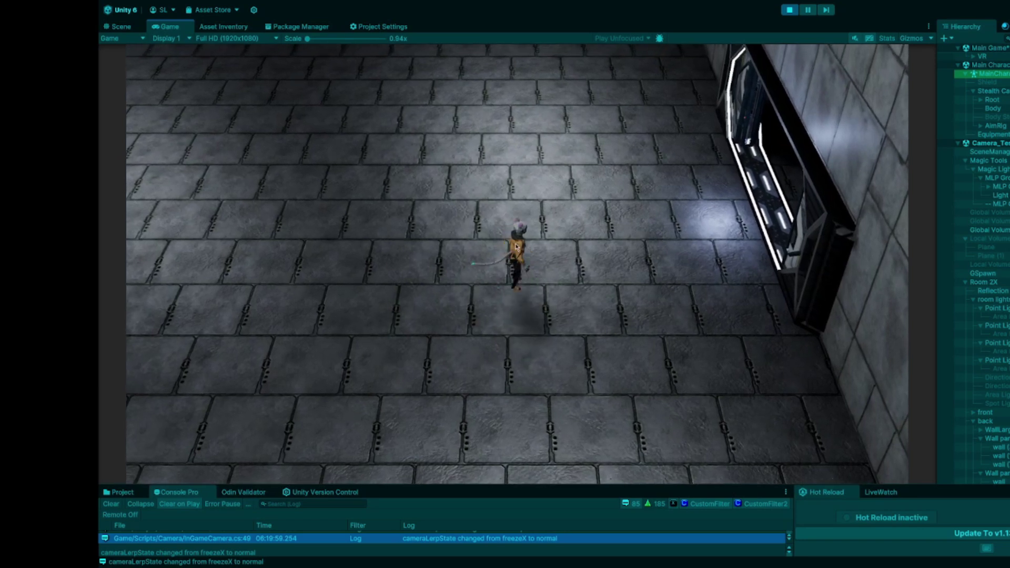
pyautogui.press('s')
pyautogui.press('a')
pyautogui.press('d')
pyautogui.press('d')
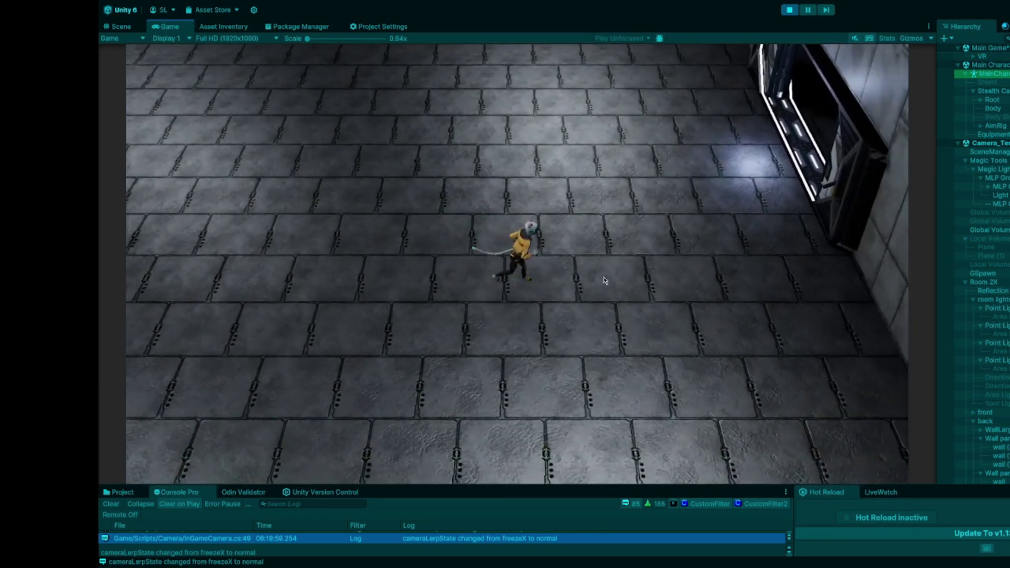
pyautogui.press('a')
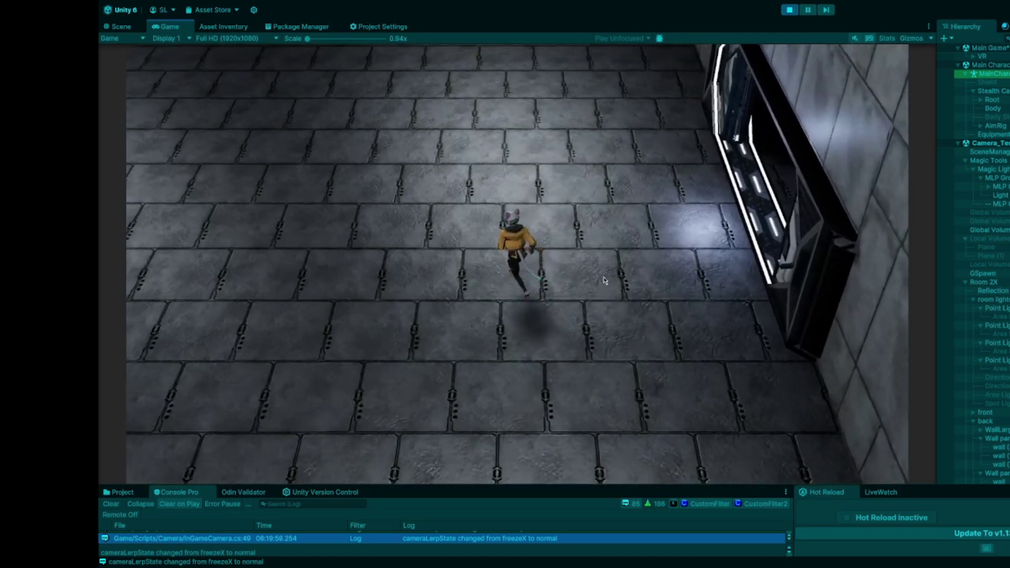
pyautogui.press('a')
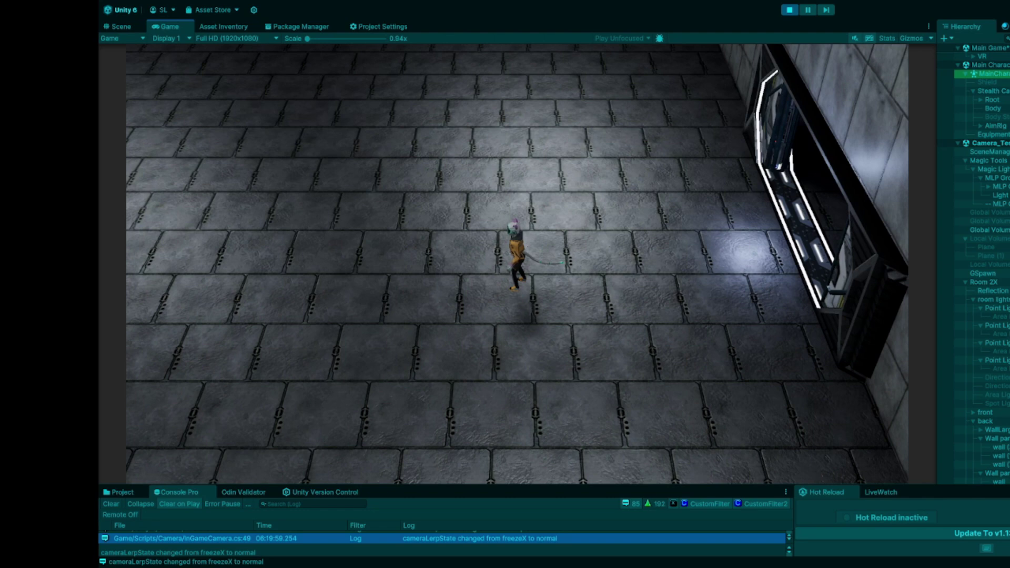
# Walk the character repeatedly toward and away from the doorway wall to test the camera's switching between normal and freezeX
pyautogui.press('s')
pyautogui.press('d')
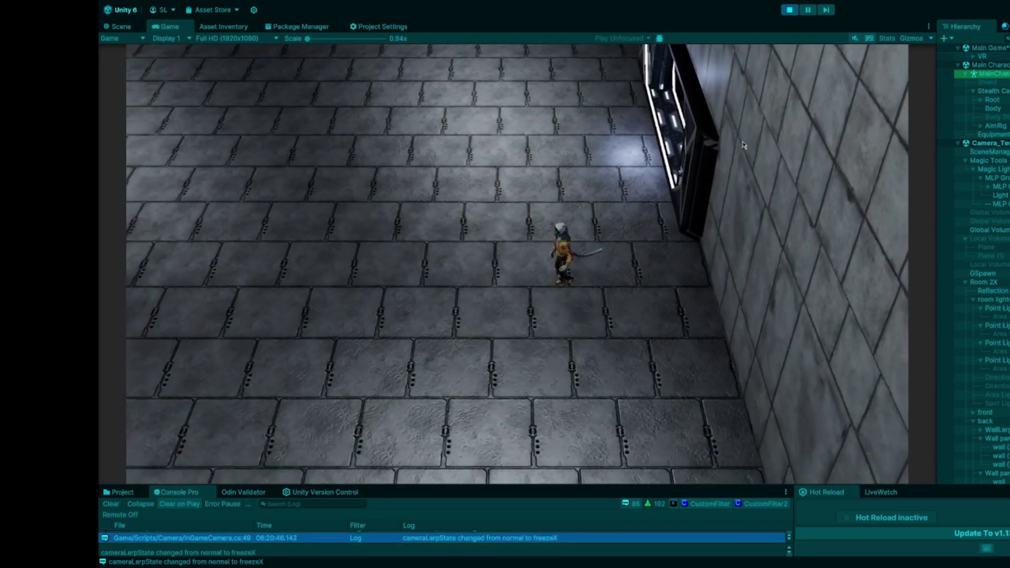
pyautogui.press('a')
pyautogui.press('d')
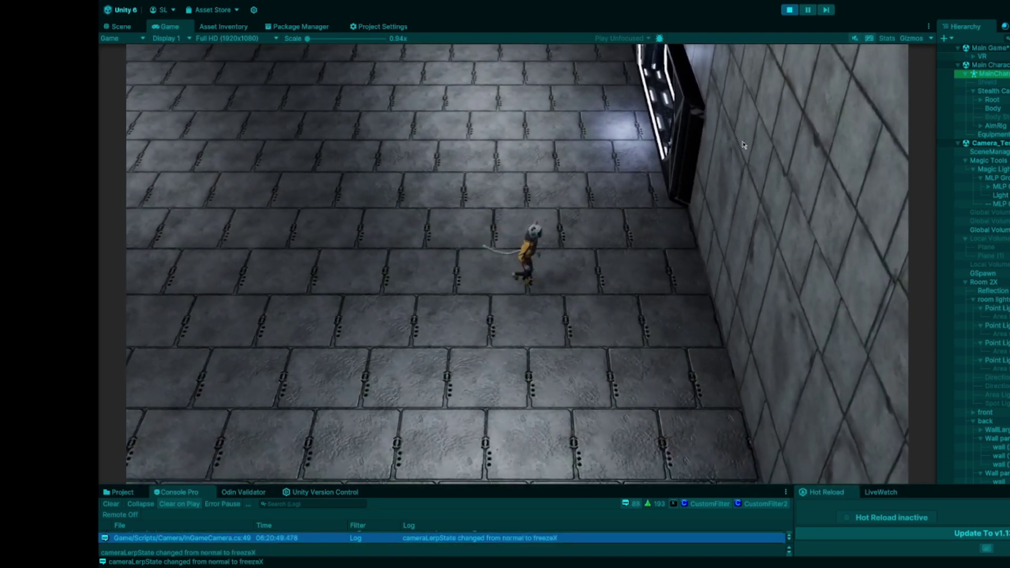
pyautogui.press('w')
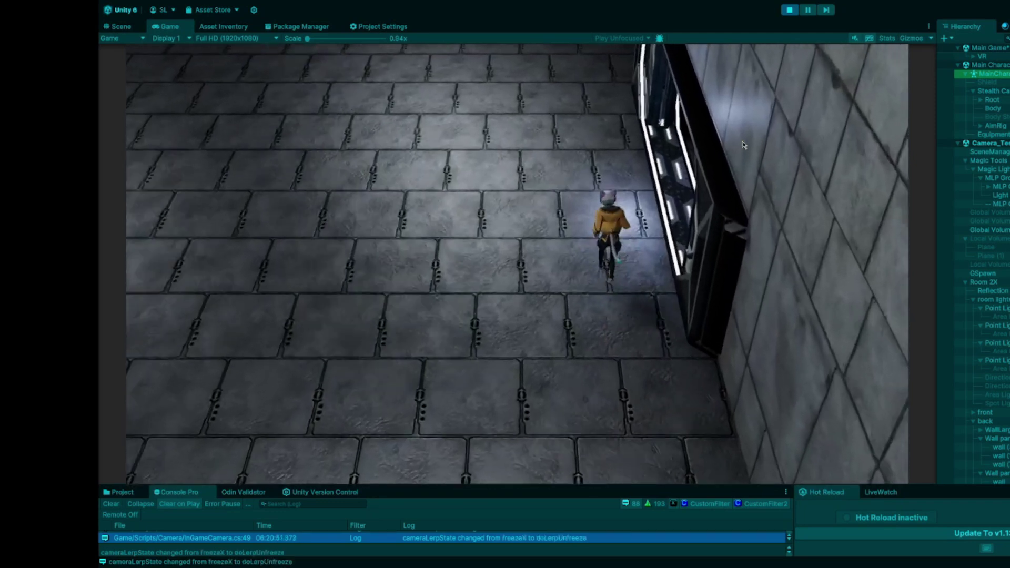
pyautogui.press('a')
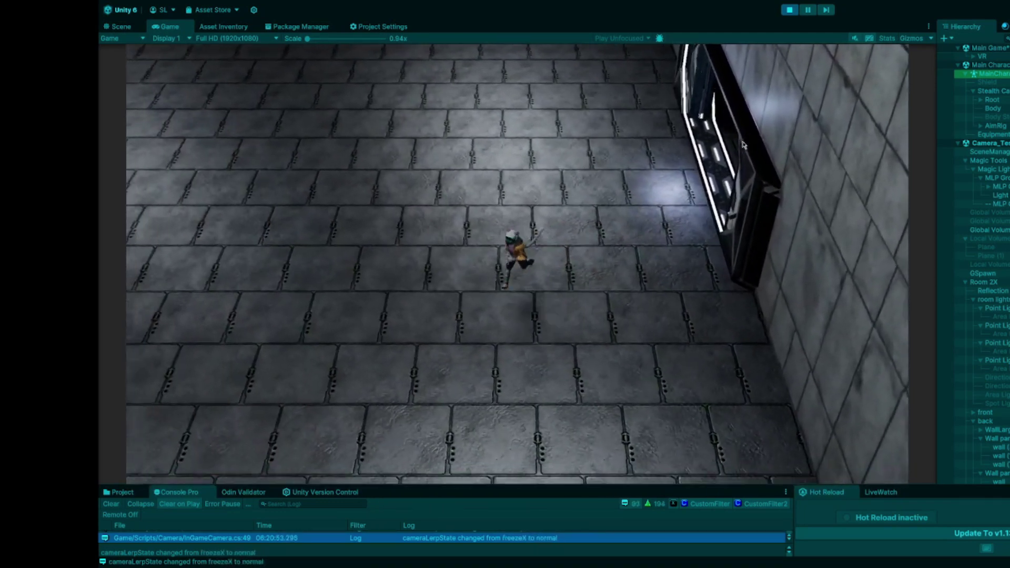
pyautogui.press('d')
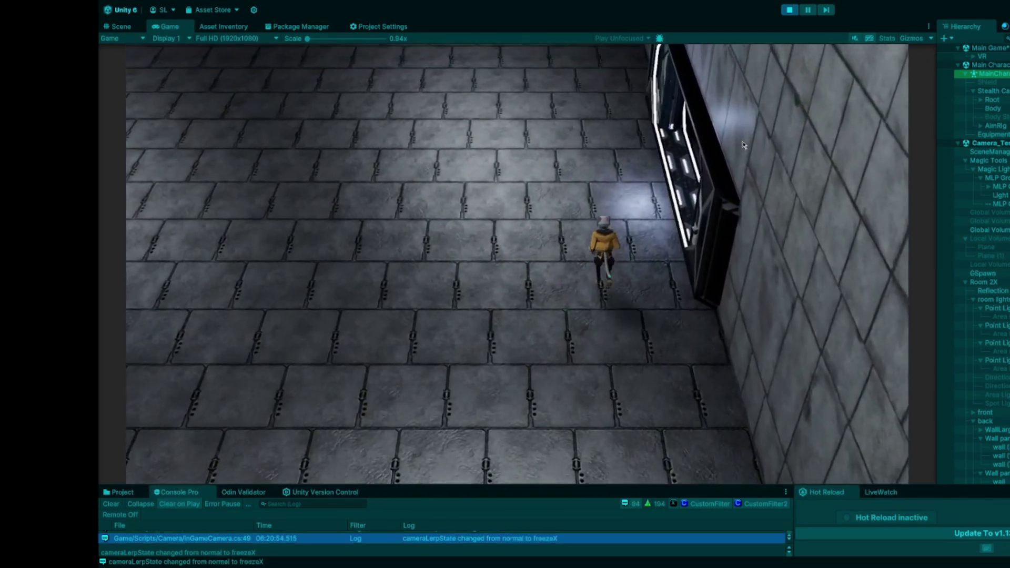
pyautogui.press('a')
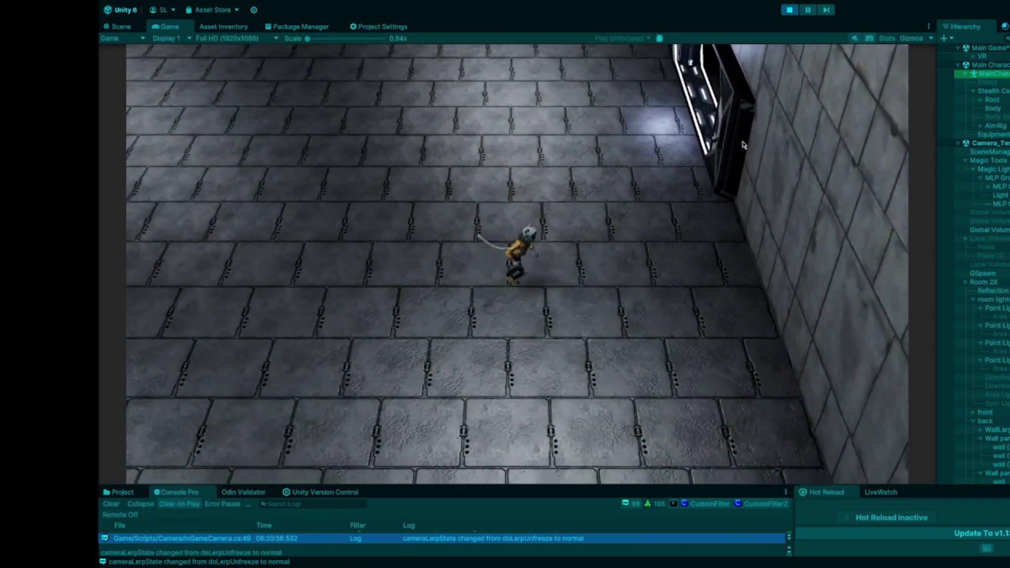
pyautogui.press('d')
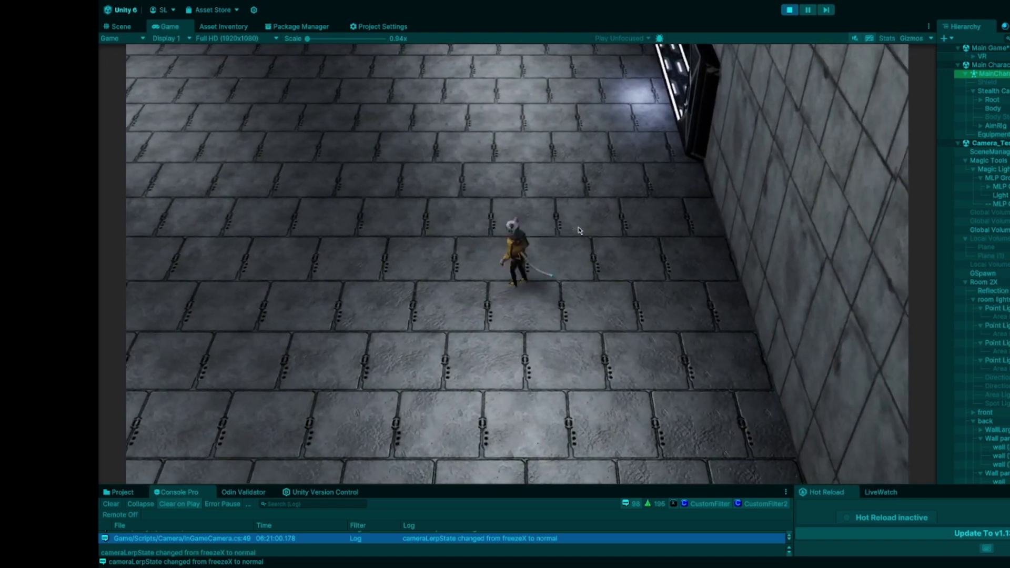
# Move the character along the wall section beyond the doorway, crossing the camera's freezeX boundary from different directions
pyautogui.press('d')
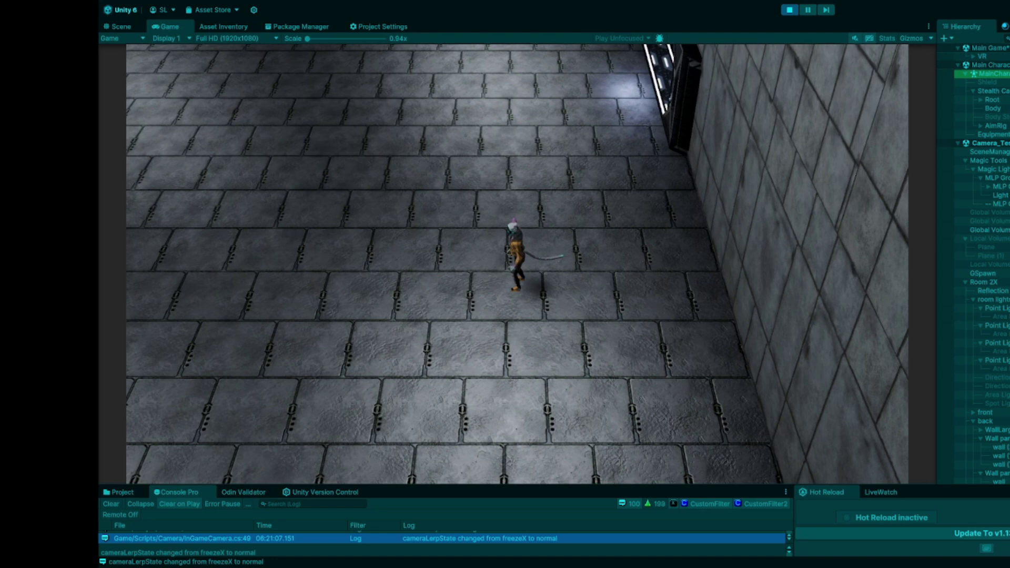
pyautogui.press('w')
pyautogui.press('d')
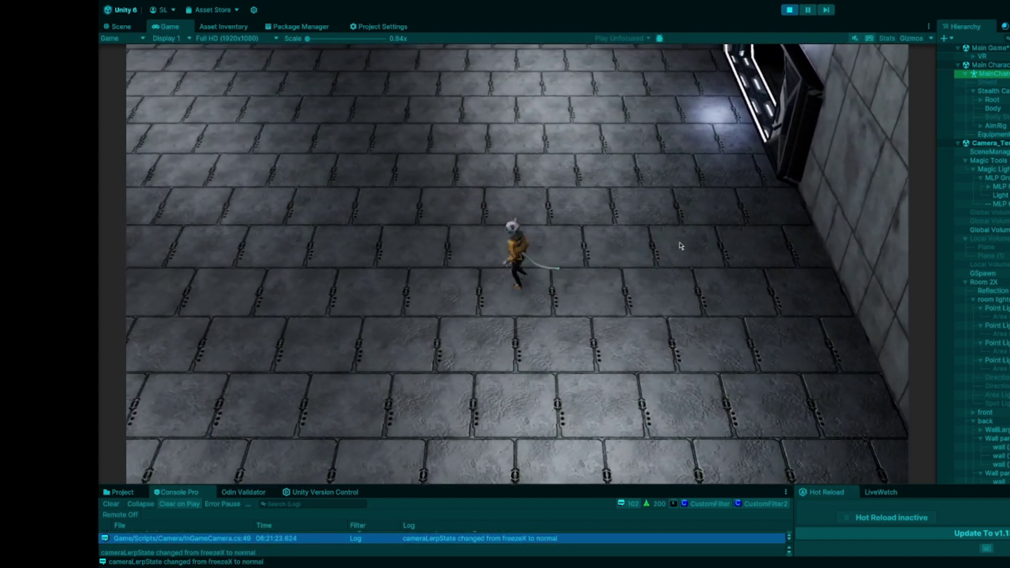
pyautogui.press('d')
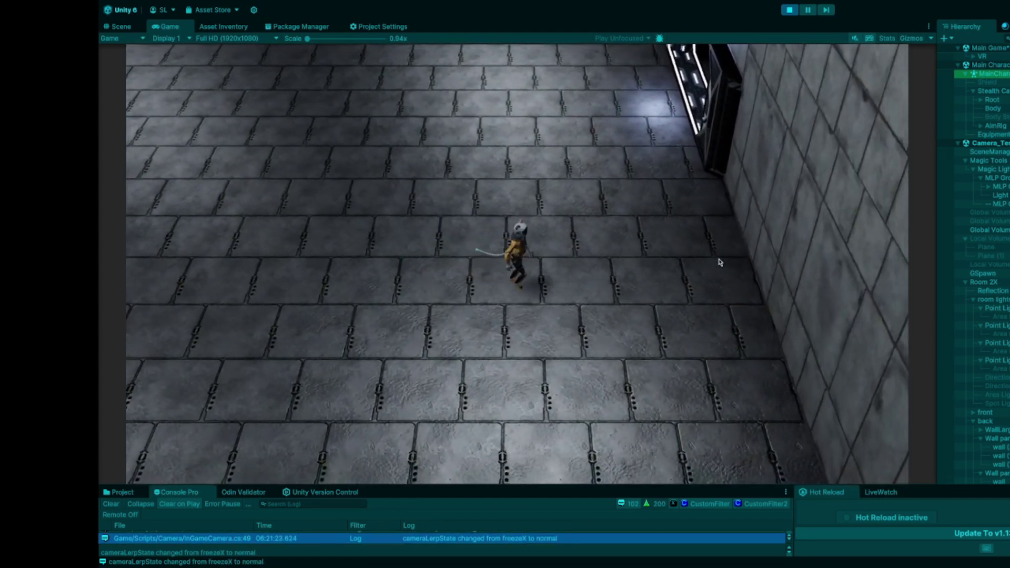
pyautogui.press('d')
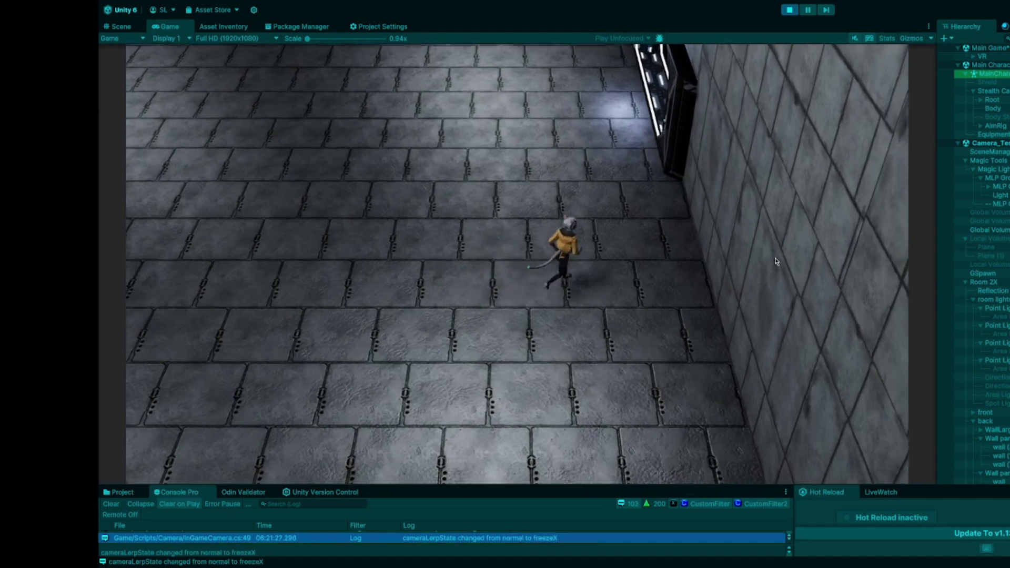
pyautogui.press('w')
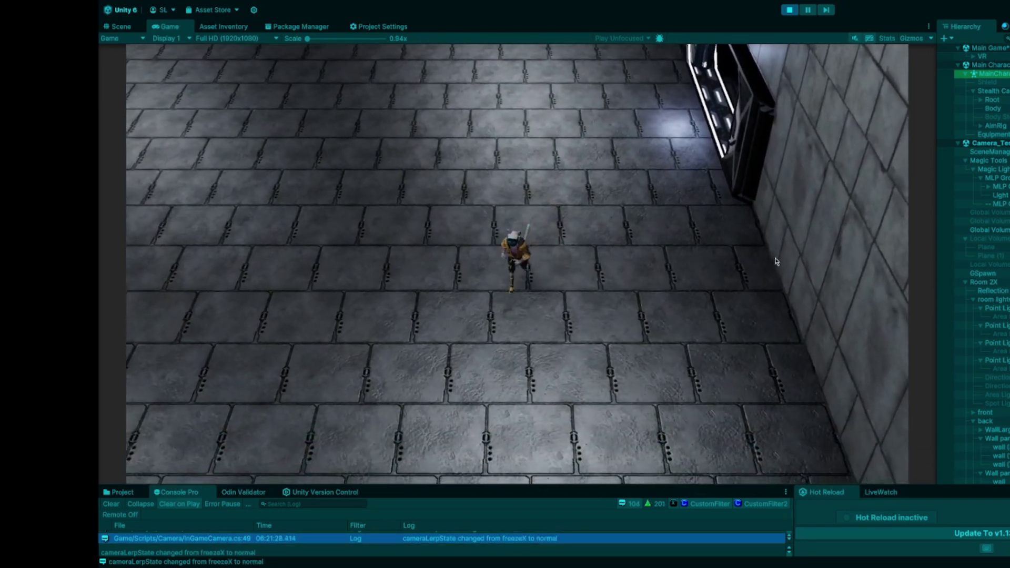
pyautogui.press('s')
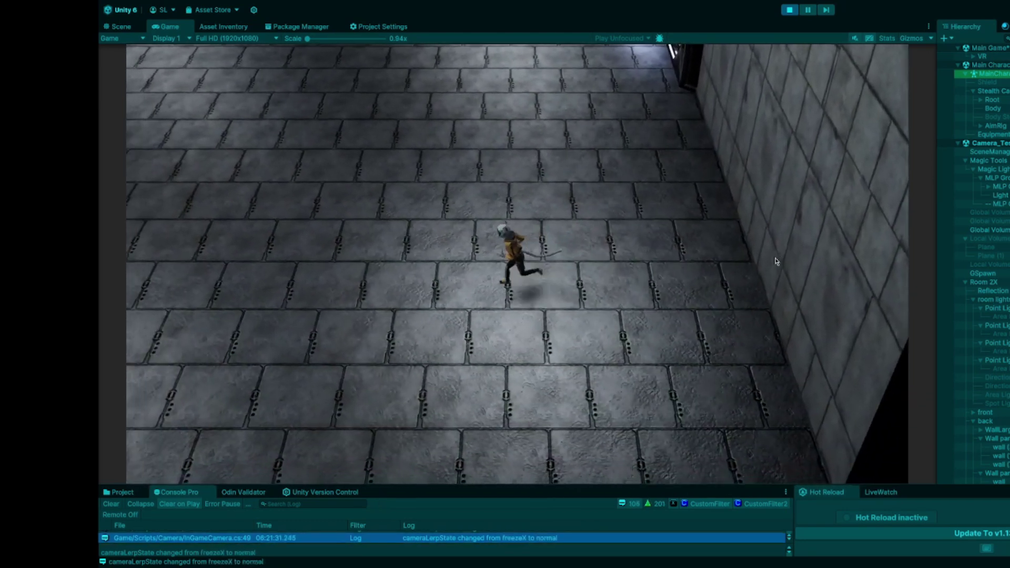
pyautogui.press('w')
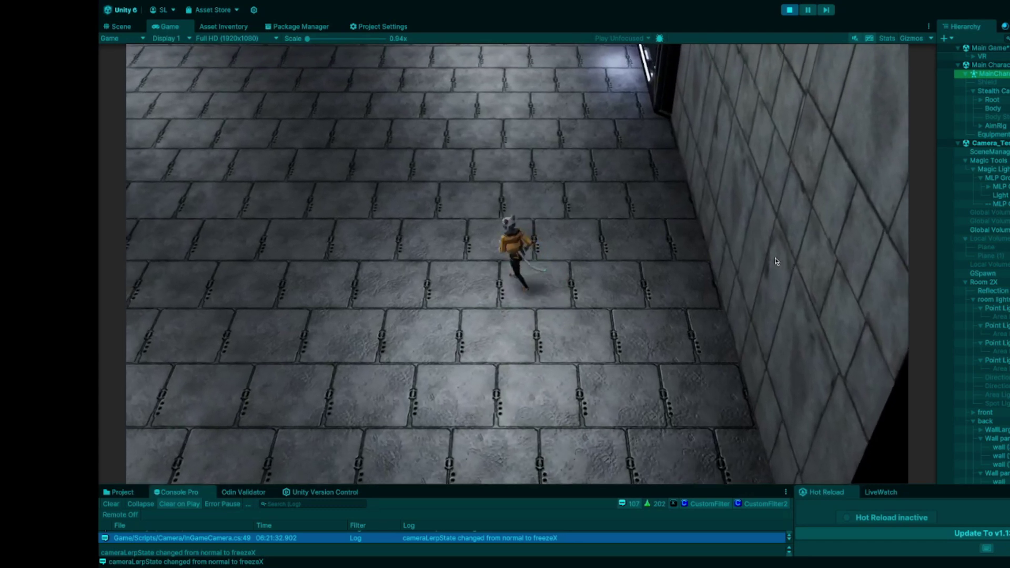
pyautogui.press('w')
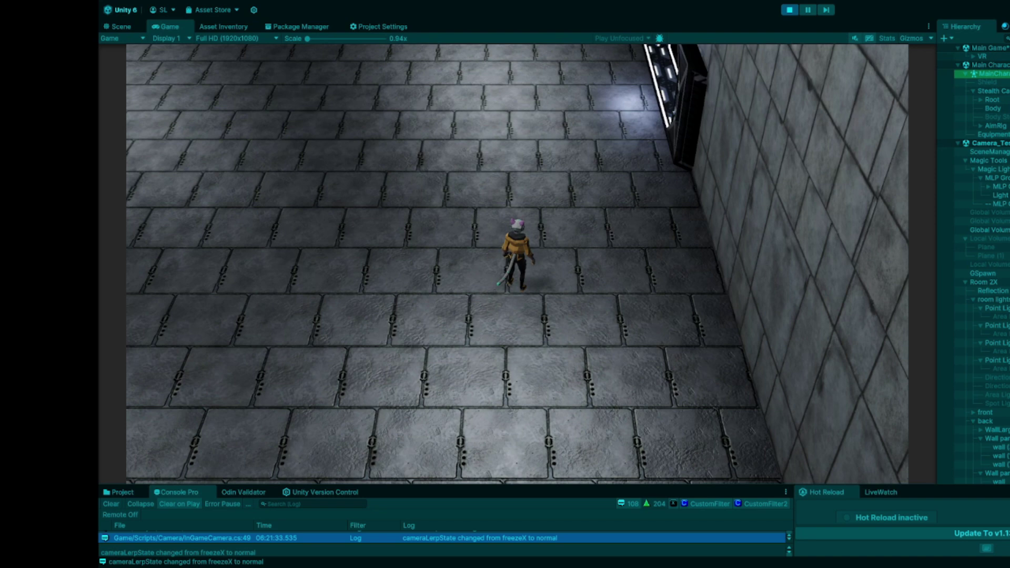
# Walk the character away from the side wall and toward the near end of the room to test the camera there
pyautogui.press('a')
pyautogui.press('w')
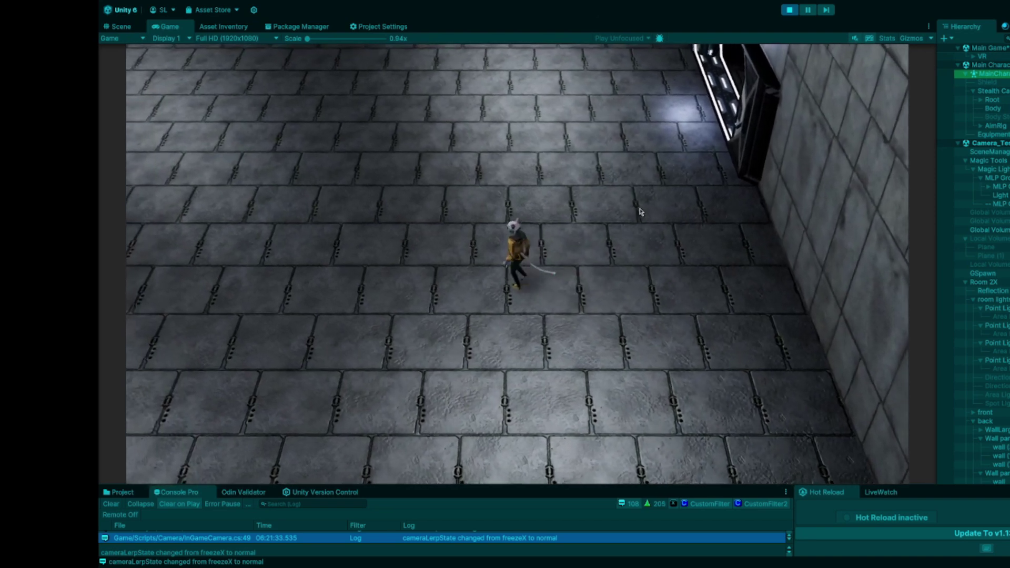
pyautogui.press('s')
pyautogui.press('s')
pyautogui.press('a')
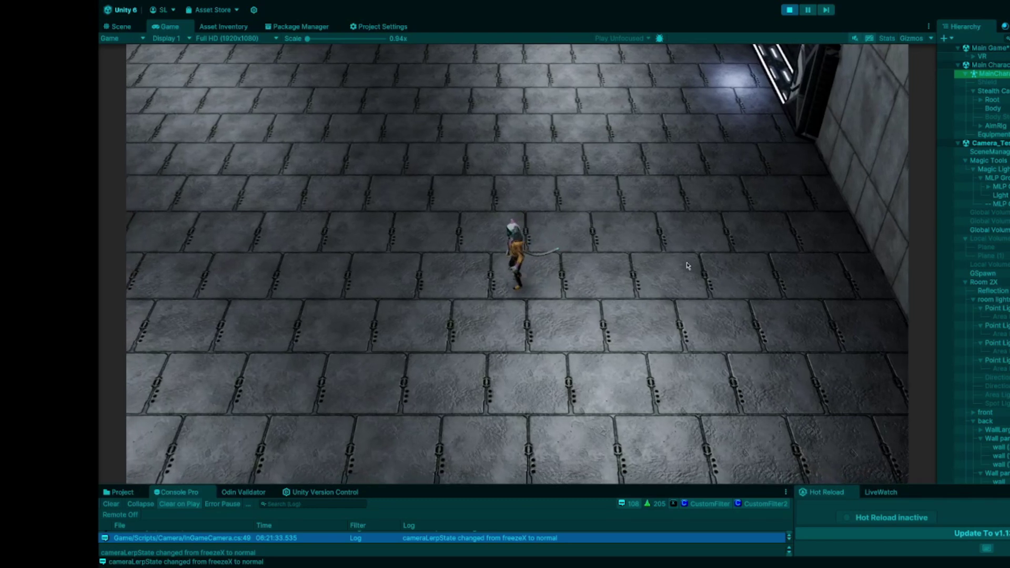
pyautogui.press('s')
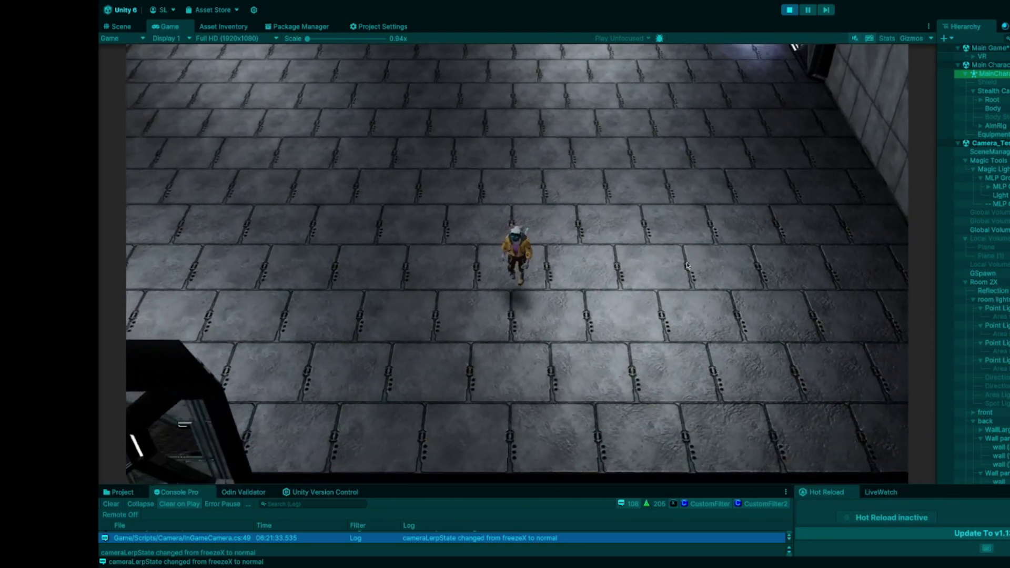
# Run the character between the side wall and the near-end doorway to check the camera's horizontal freeze and release
pyautogui.press('a')
pyautogui.press('d')
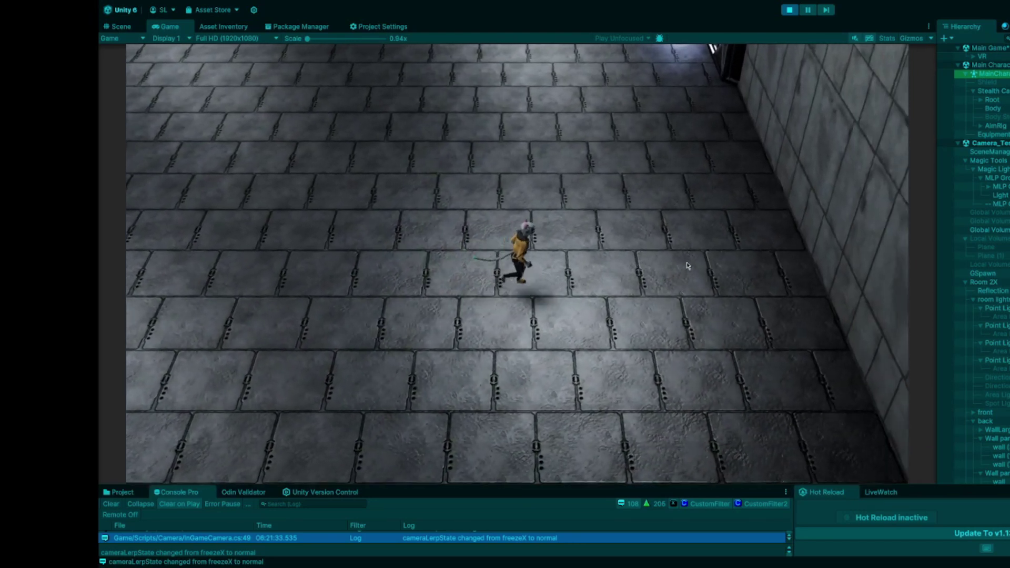
pyautogui.press('a')
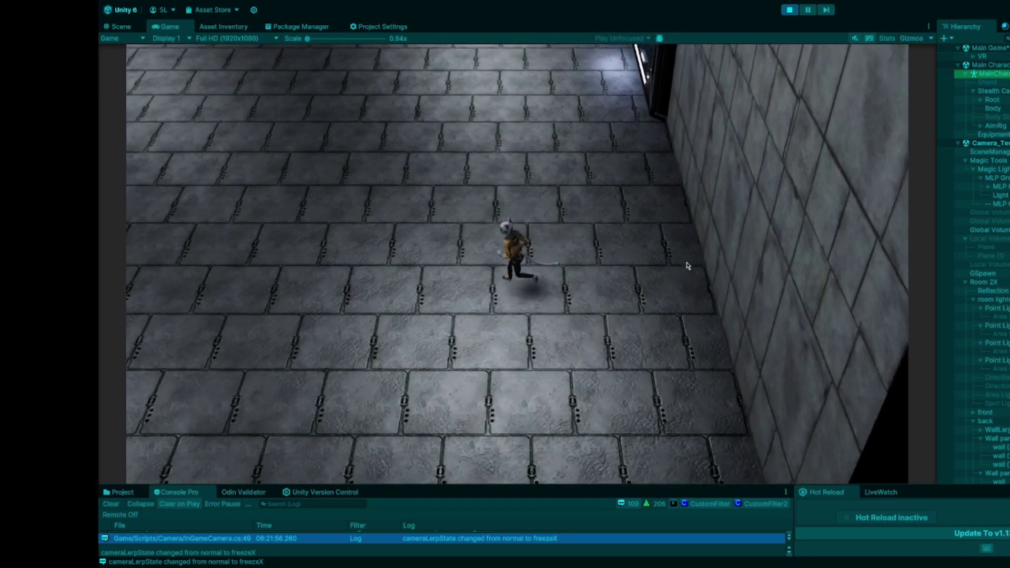
pyautogui.press('s')
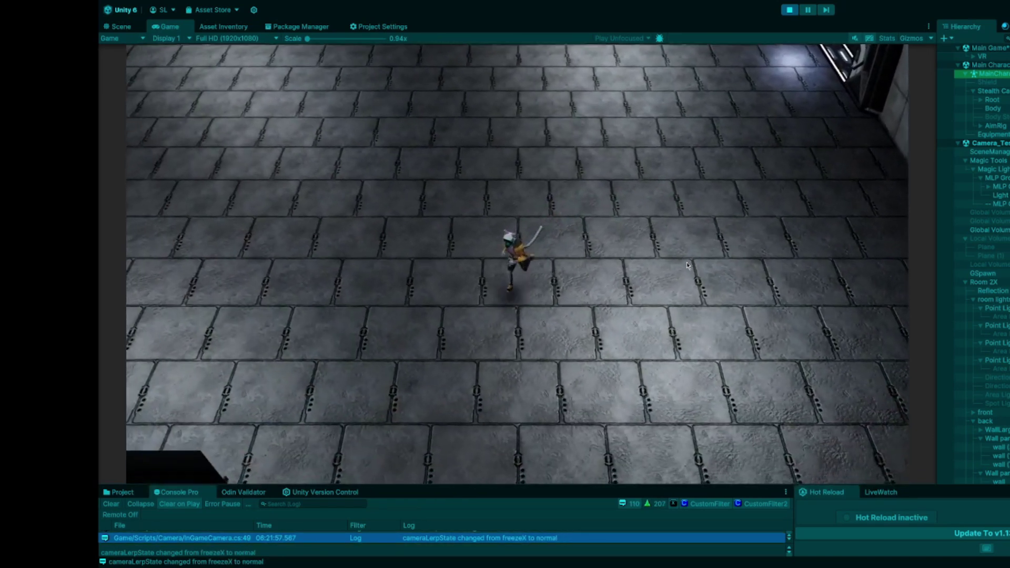
pyautogui.press('a')
pyautogui.press('d')
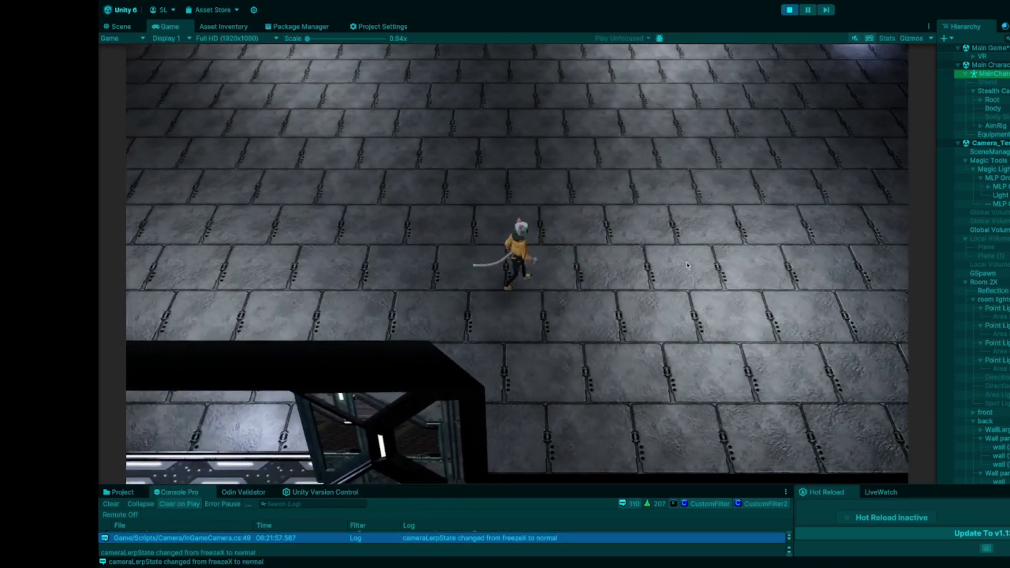
# Run the character from the near-end doorway across the floor to the side wall and back away to test the freezeX switch
pyautogui.press('w')
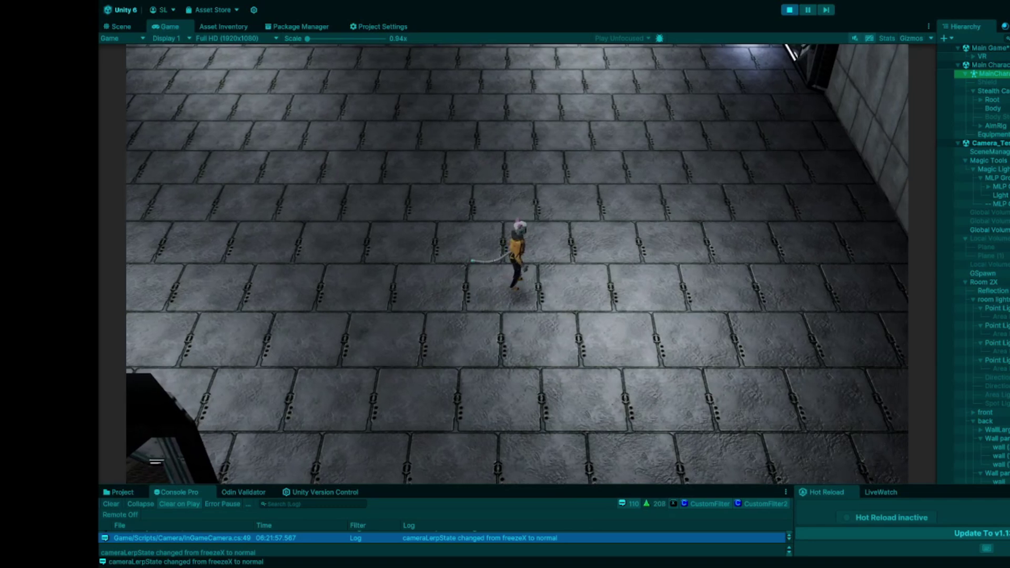
pyautogui.press('d')
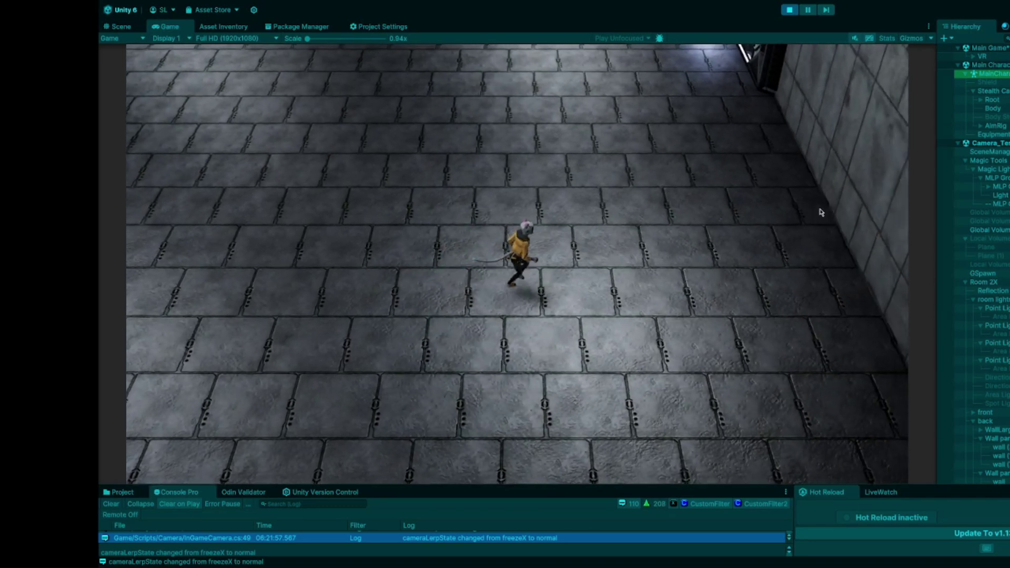
pyautogui.press('d')
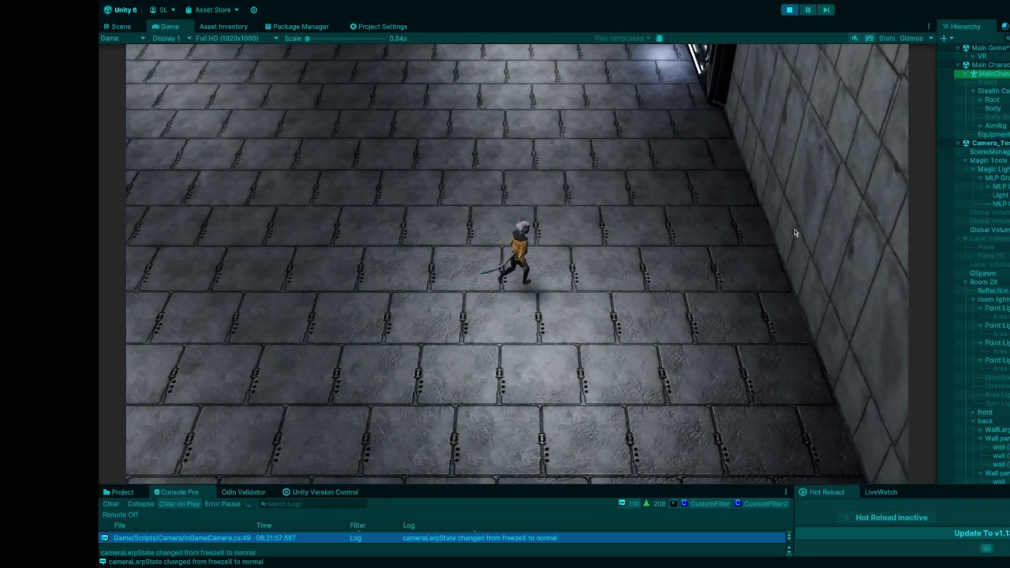
pyautogui.press('d')
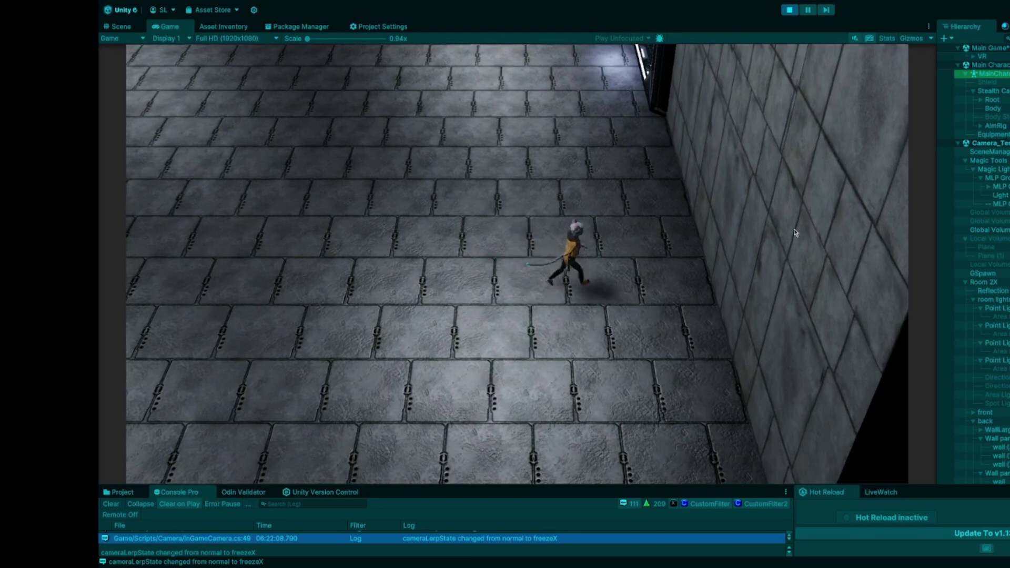
pyautogui.press('w')
pyautogui.press('a')
pyautogui.press('a')
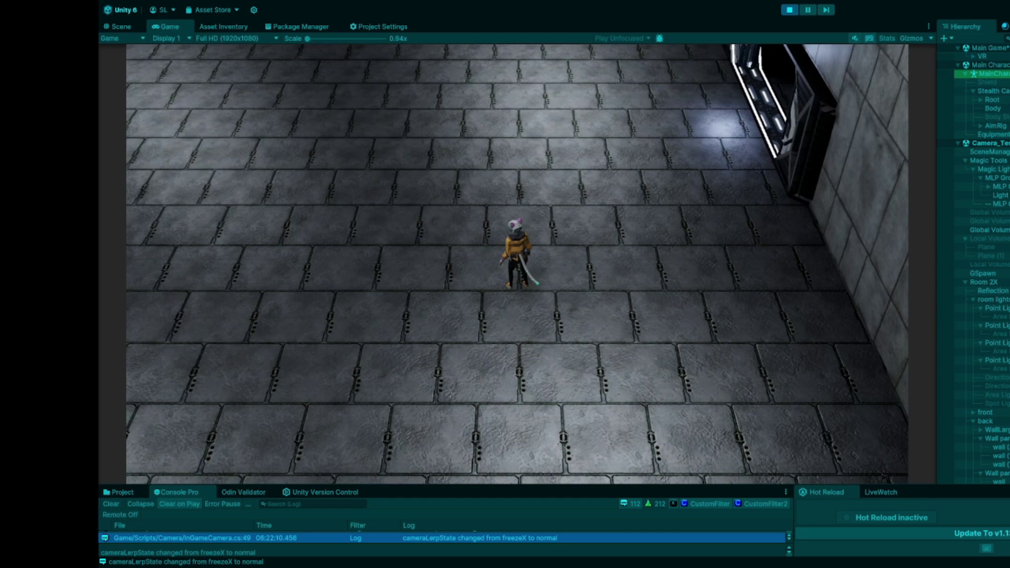
# Approach the side wall before the doorway until the camera freezes horizontally, and walk back out to release it
pyautogui.press('d')
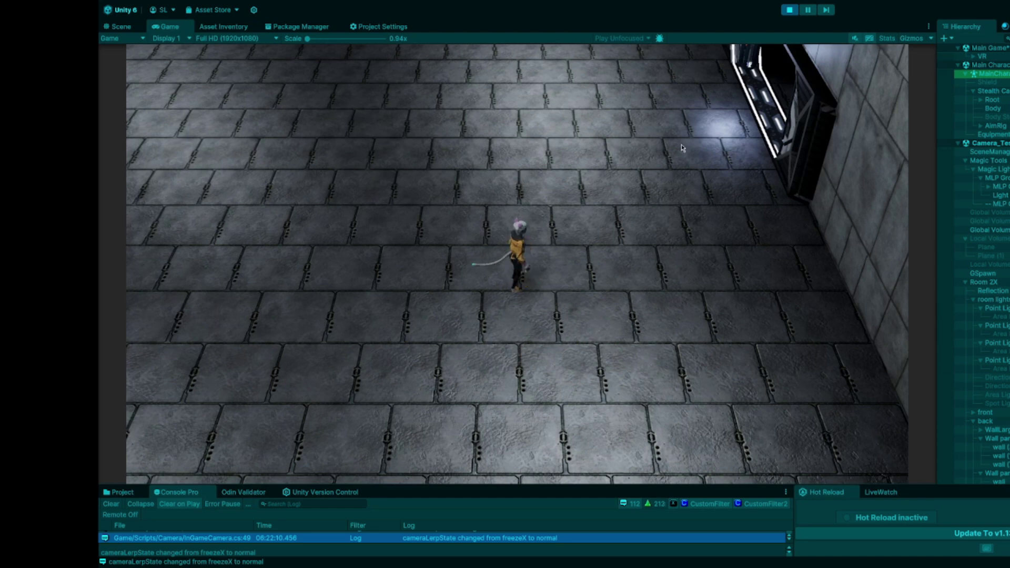
pyautogui.press('s')
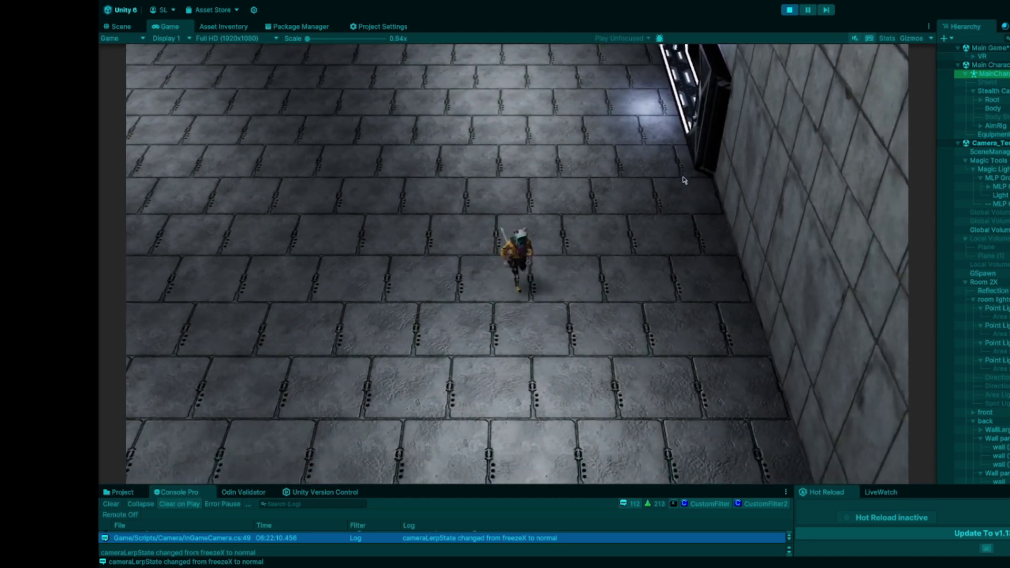
pyautogui.press('d')
pyautogui.press('d')
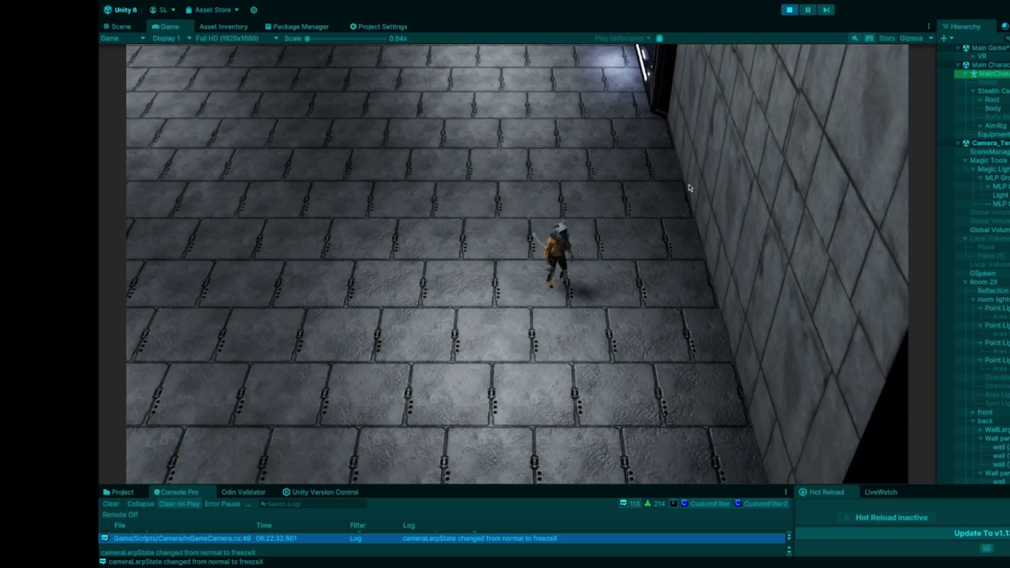
pyautogui.press('a')
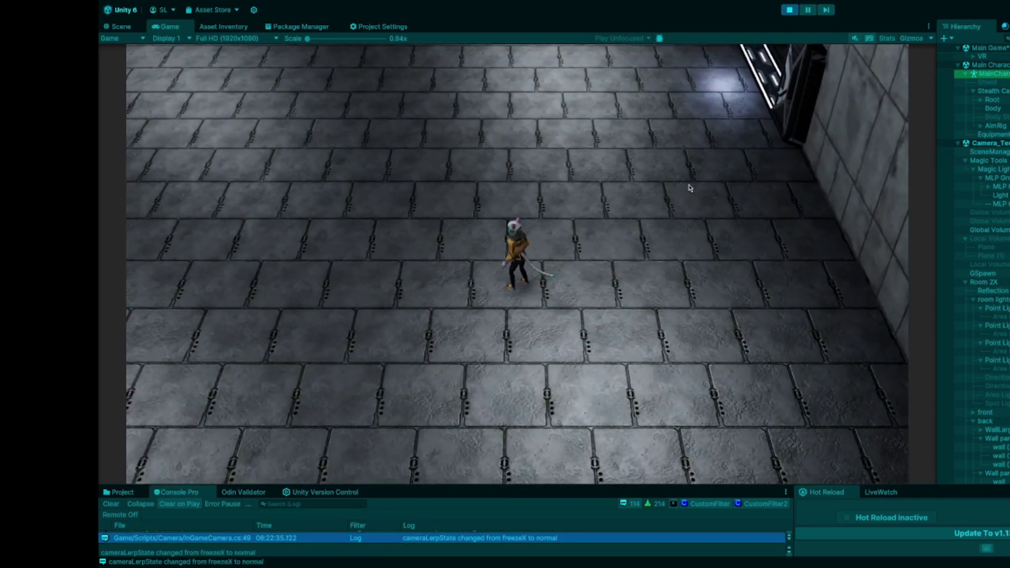
# Shift the character in short moves around the floor just outside the side wall's freezeX boundary to check normal camera following
pyautogui.press('w')
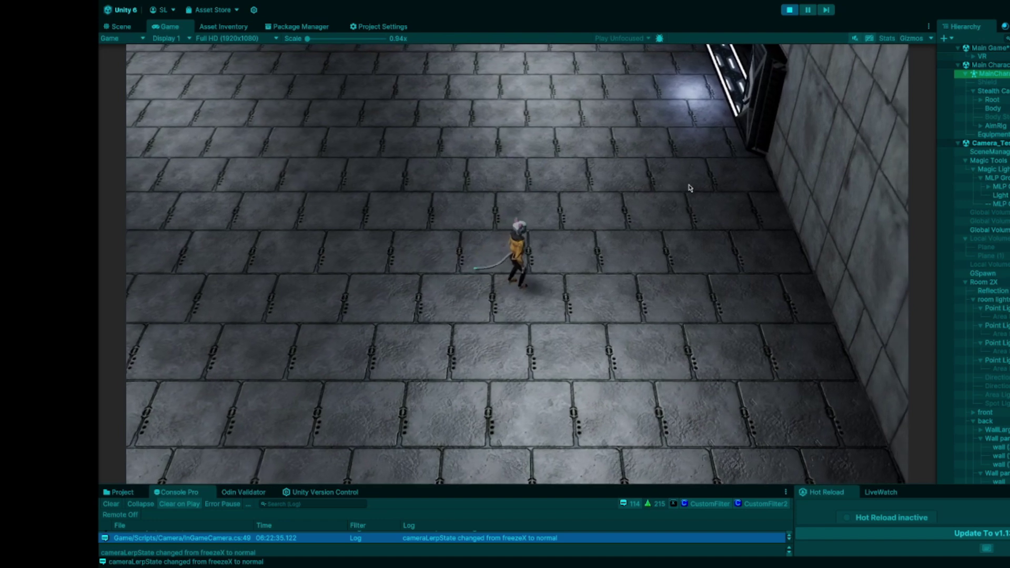
pyautogui.press('d')
pyautogui.press('a')
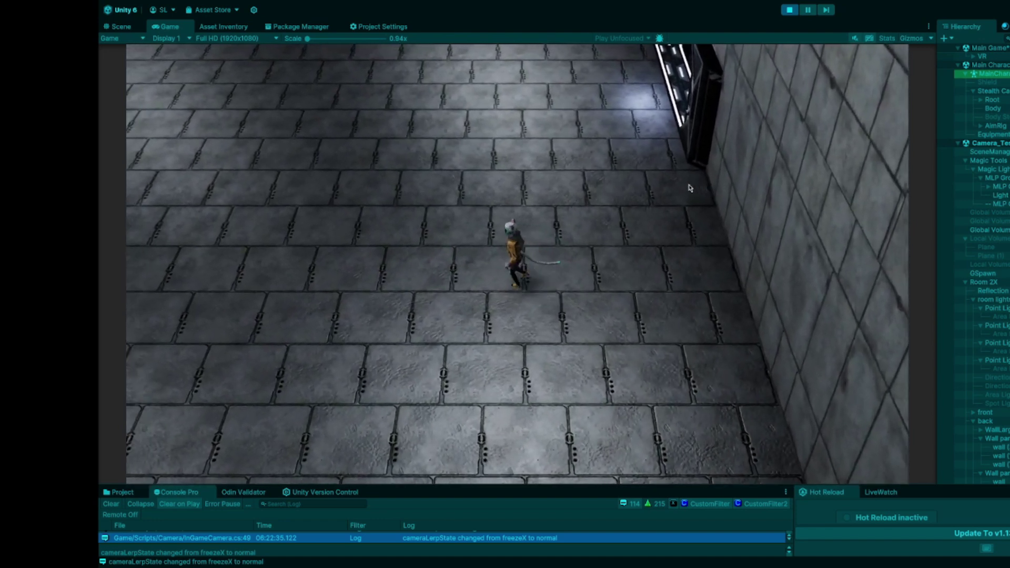
pyautogui.press('s')
pyautogui.press('d')
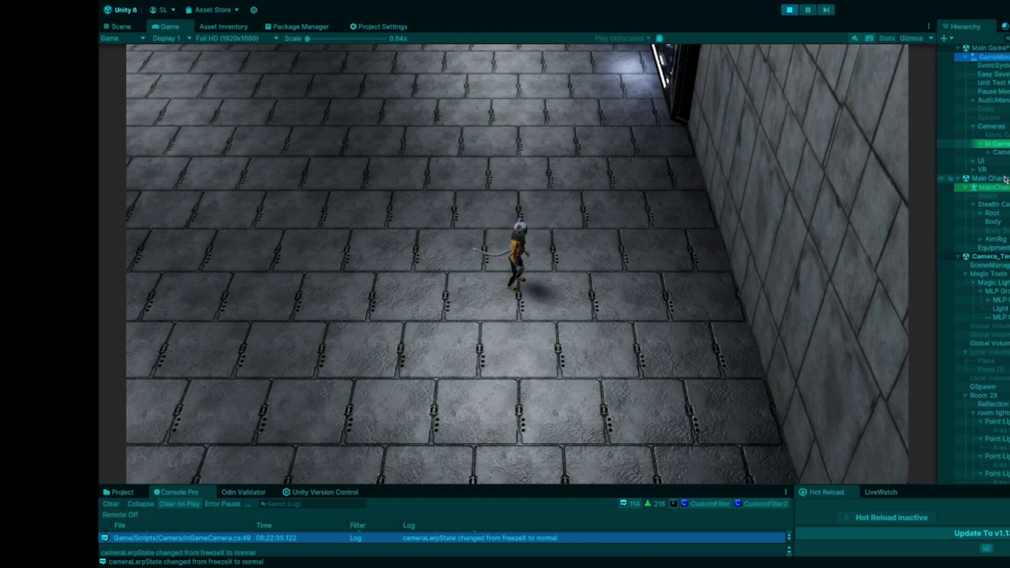
# Walk the character out to the open floor and back in short stretches to just before the side wall's freezeX boundary
pyautogui.press('a')
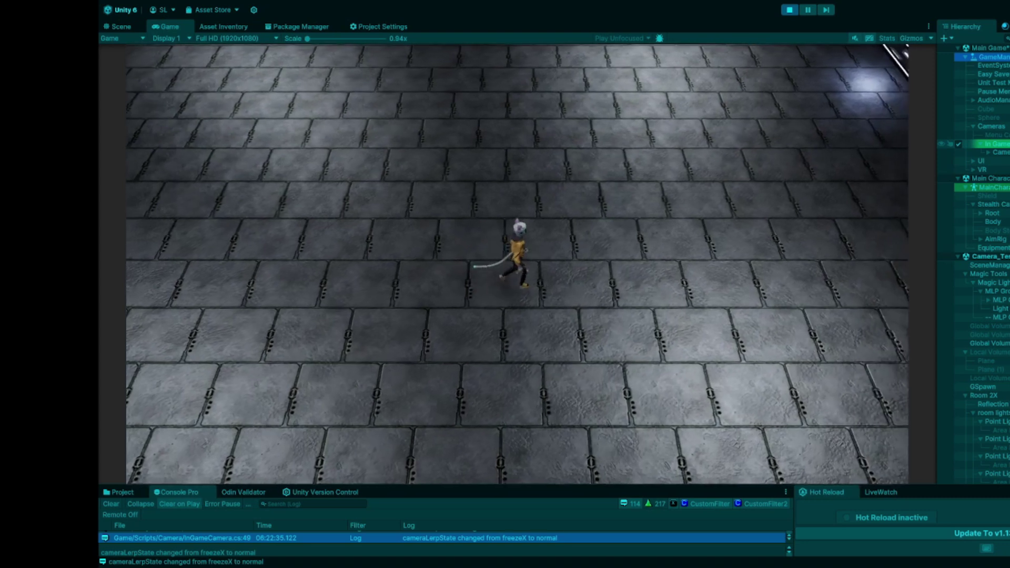
pyautogui.press('a')
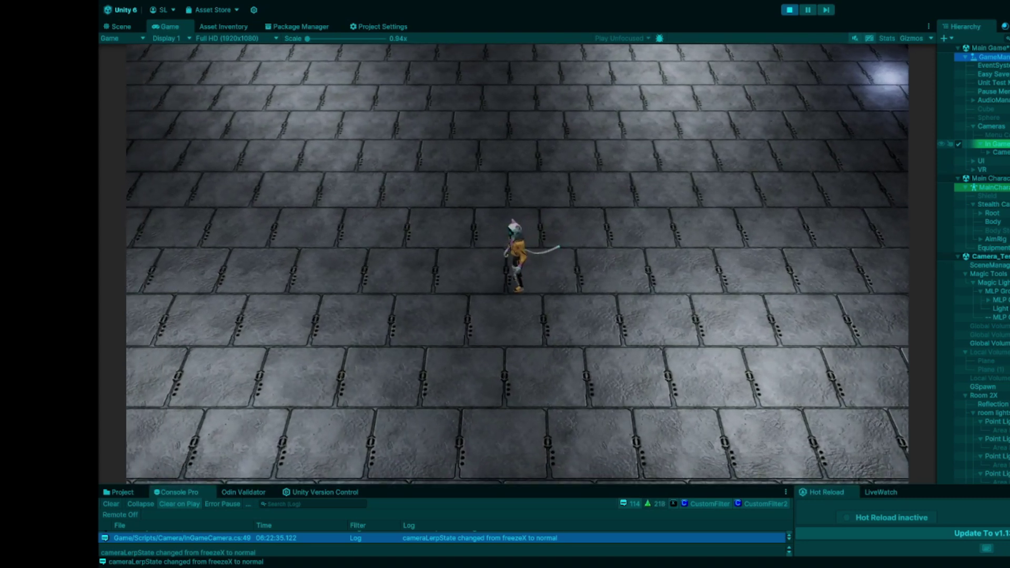
pyautogui.press('d')
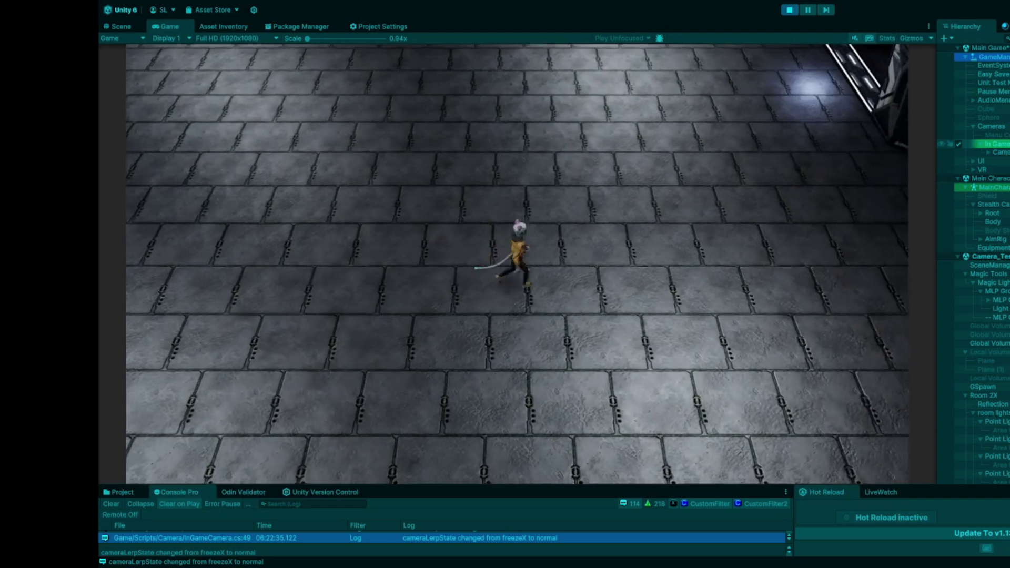
pyautogui.press('d')
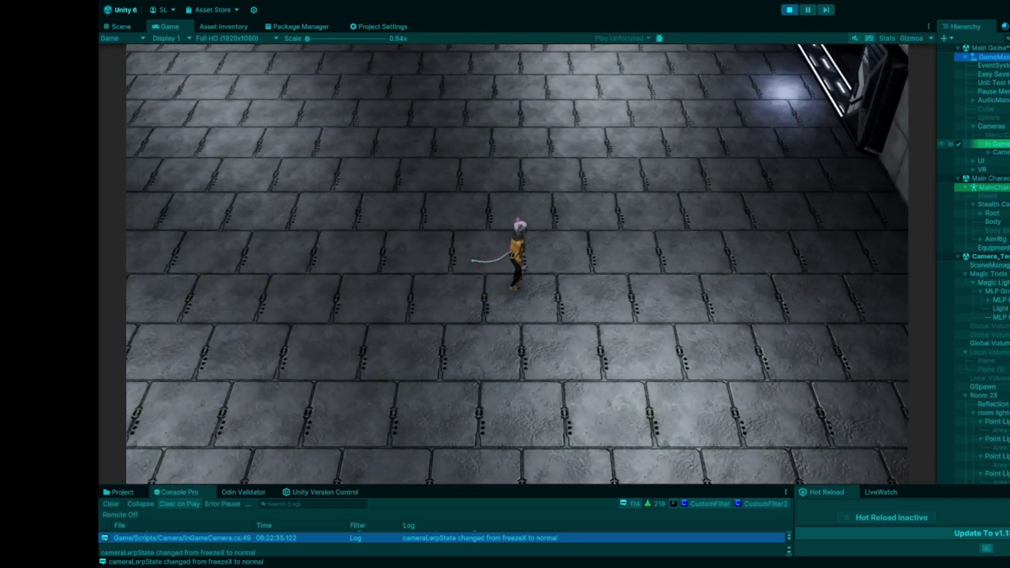
pyautogui.press('d')
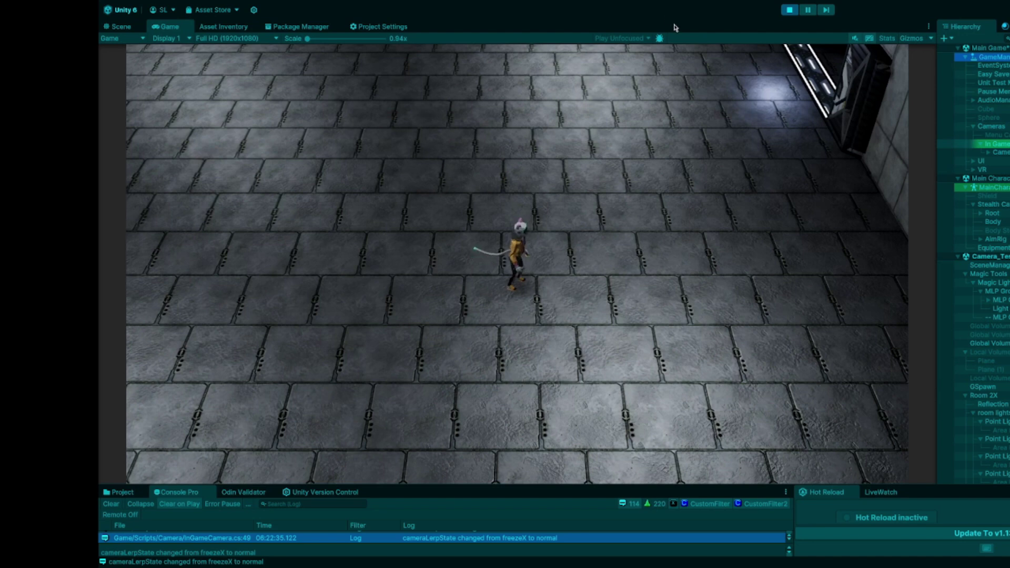
pyautogui.press('d')
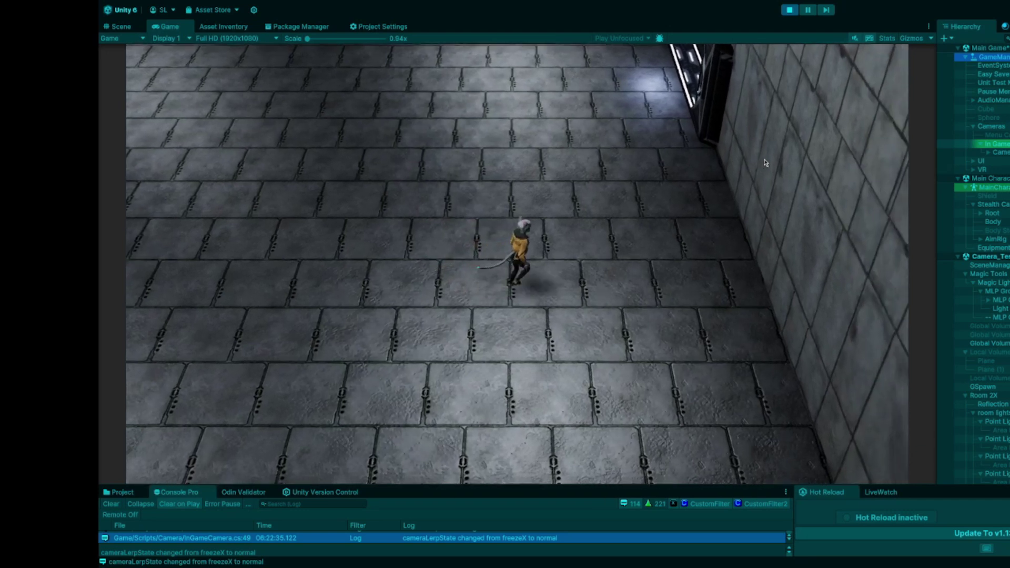
# Cross the side wall's freezeX boundary, run along the wall up to the doorway, and back off to test the camera's doLerpUnfreeze transition
pyautogui.press('d')
pyautogui.press('w')
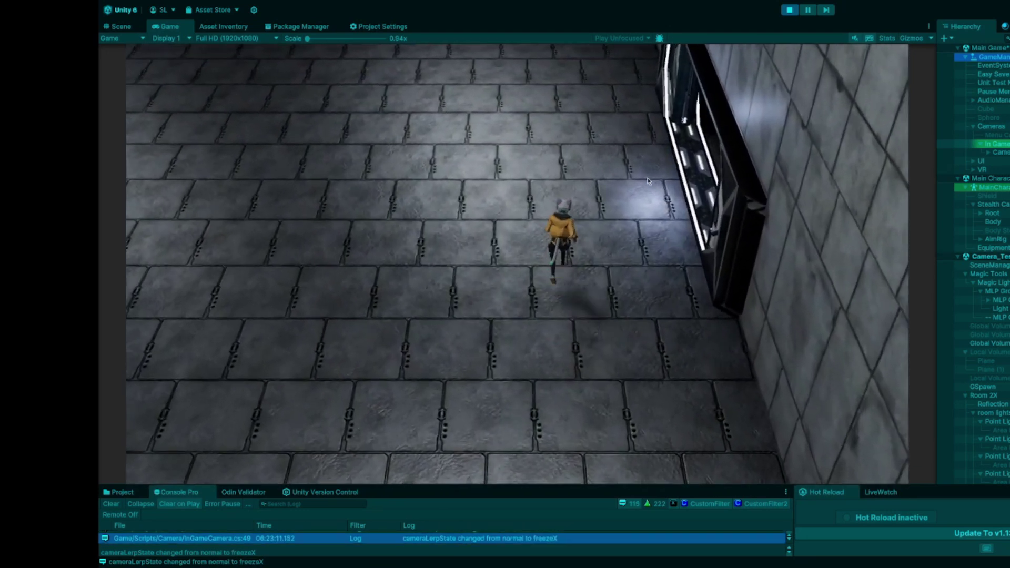
pyautogui.press('d')
pyautogui.press('w')
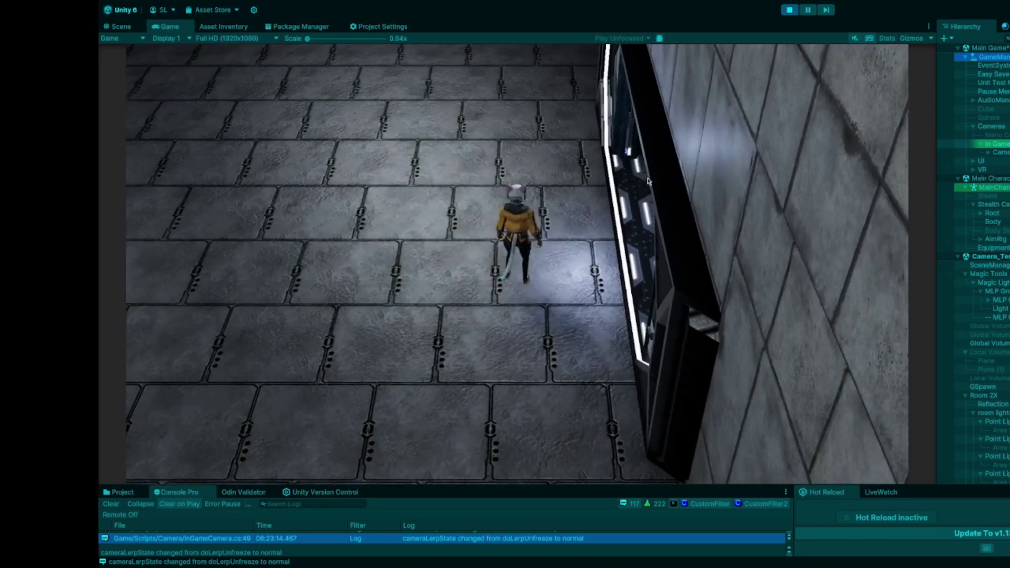
pyautogui.press('s')
pyautogui.press('a')
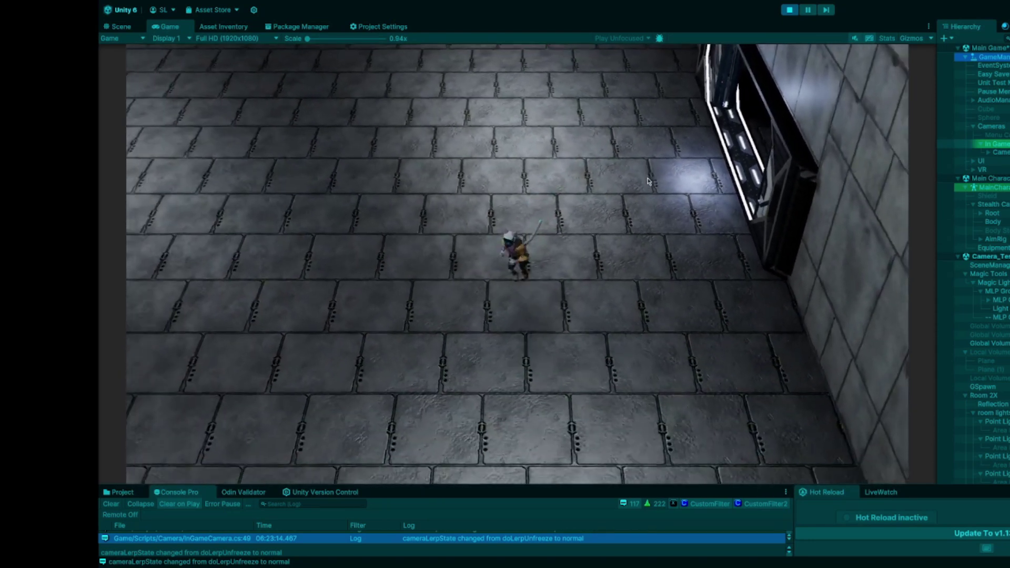
# Re-enter the freezeX zone beside the wall, run up to the doorway again, and retreat to retest the unfreezing transition
pyautogui.press('s')
pyautogui.press('d')
pyautogui.press('w')
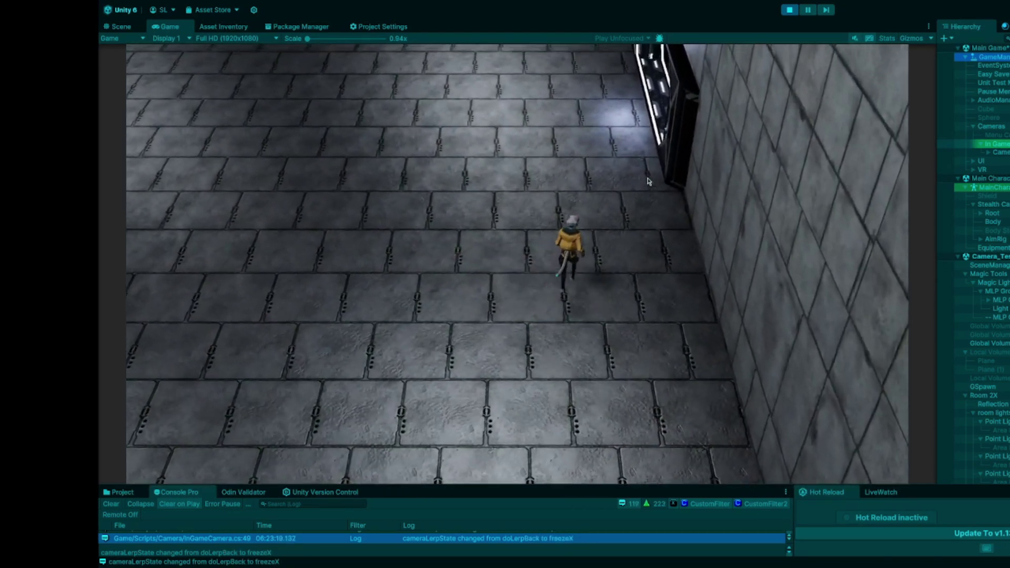
pyautogui.press('d')
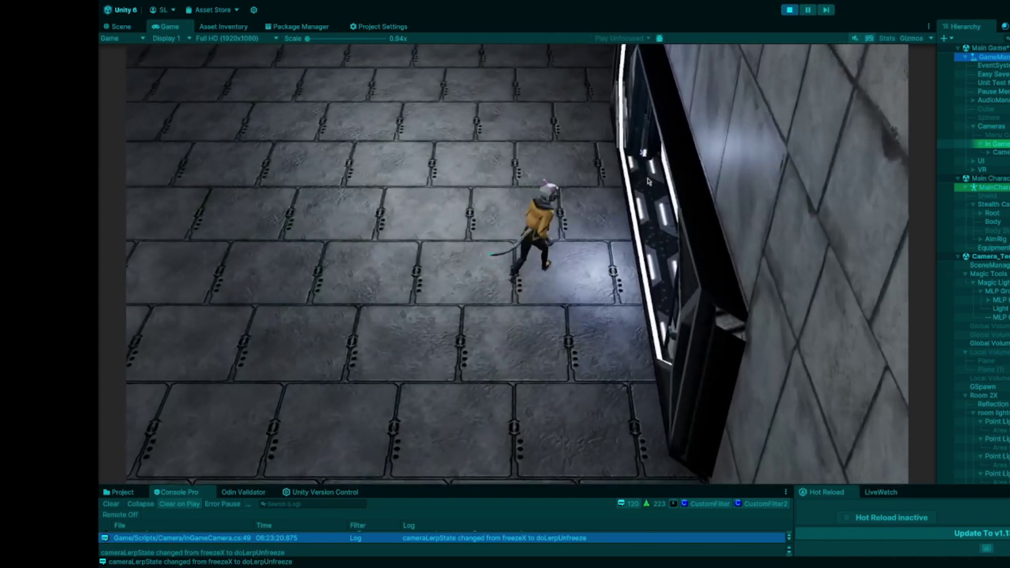
pyautogui.press('s')
pyautogui.press('a')
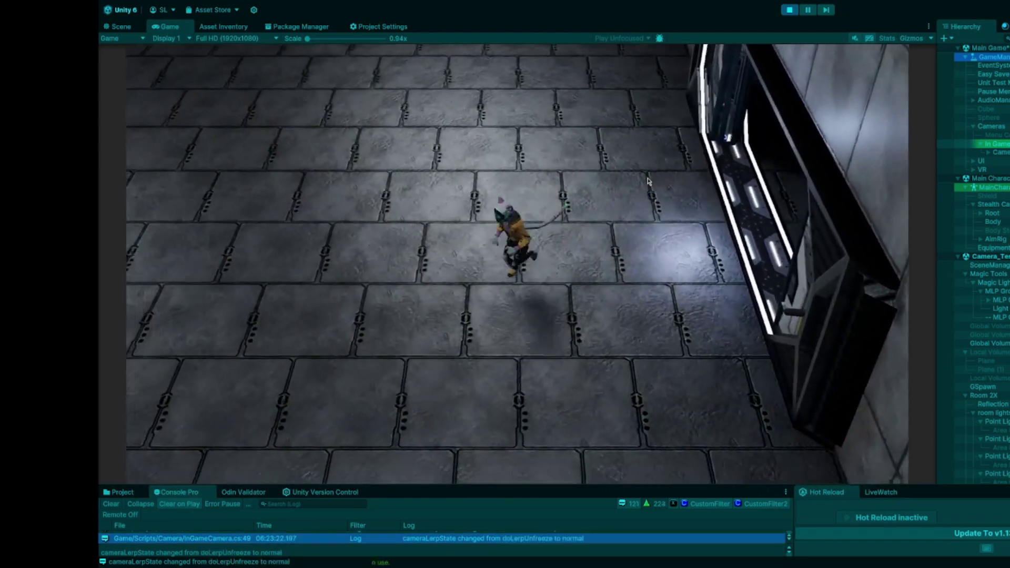
# Bring the character back to the wall section before the doorway, and run up alongside the doorway once more
pyautogui.press('s')
pyautogui.press('d')
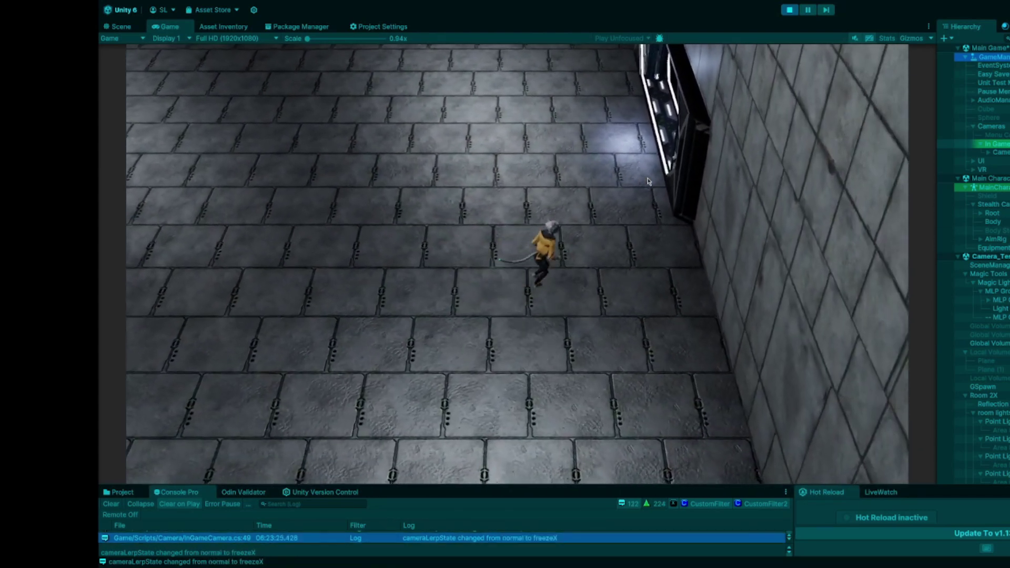
pyautogui.press('a')
pyautogui.press('w')
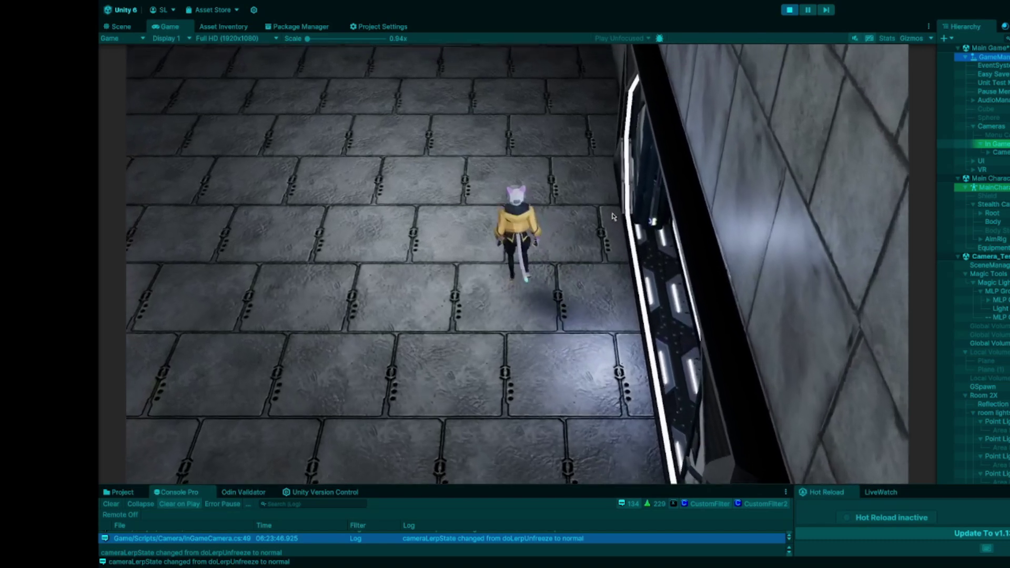
# Run the character repeatedly toward and away from the side doorway, finishing beyond it, to test the camera's doLerpBack and doLerpUnfreeze transitions
pyautogui.press('d')
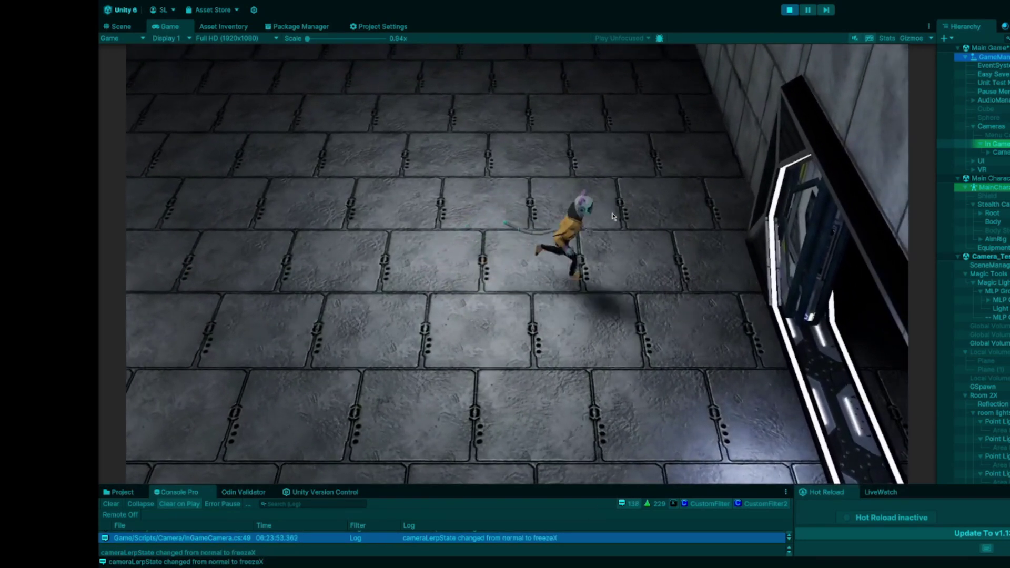
pyautogui.press('a')
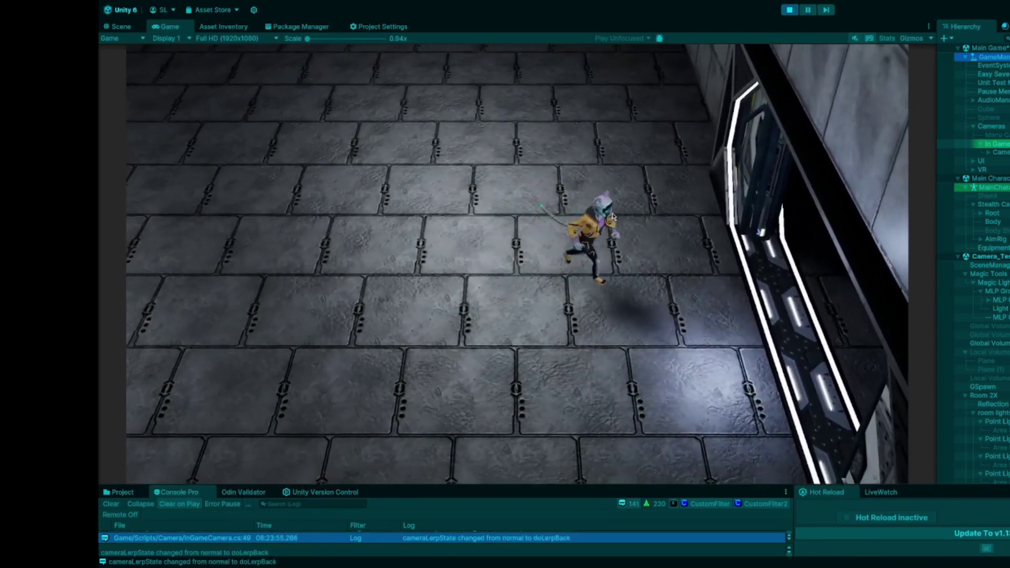
pyautogui.press('d')
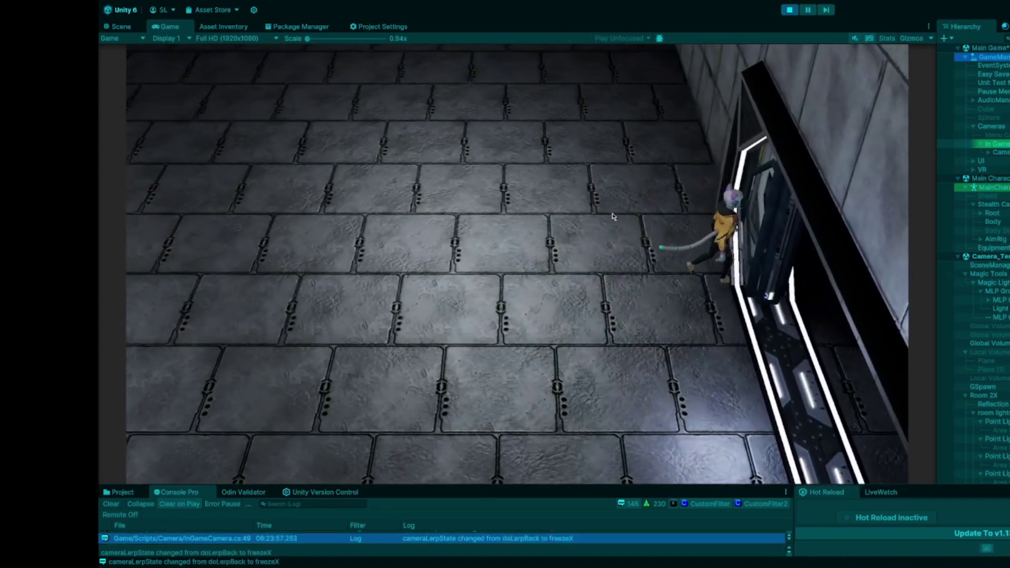
pyautogui.press('a')
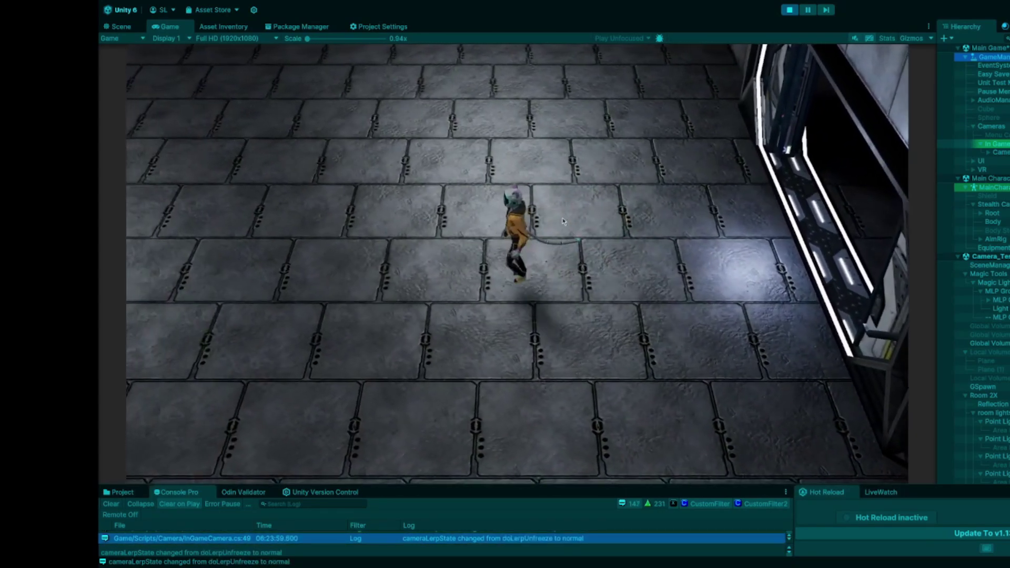
pyautogui.press('d')
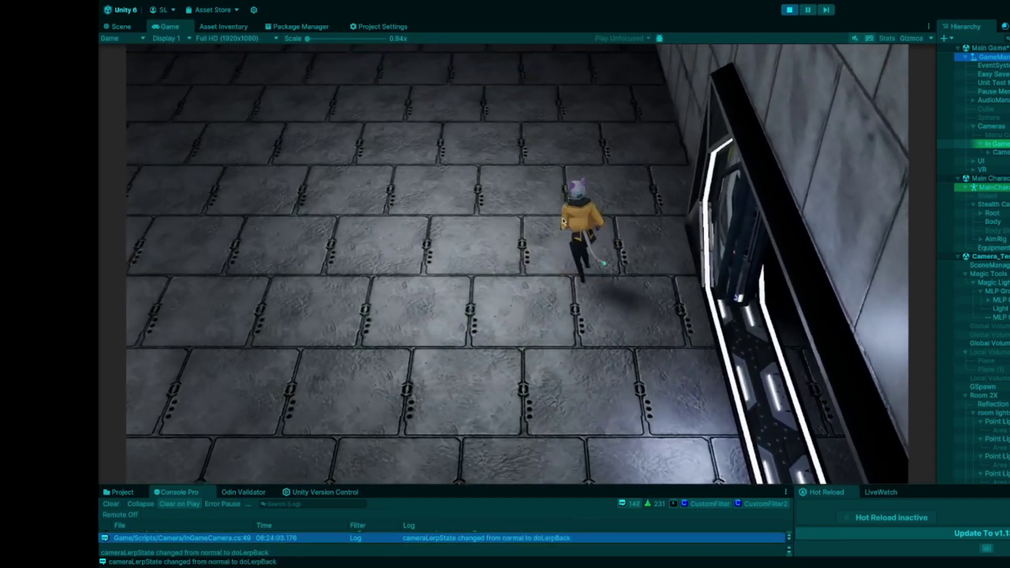
pyautogui.press('w')
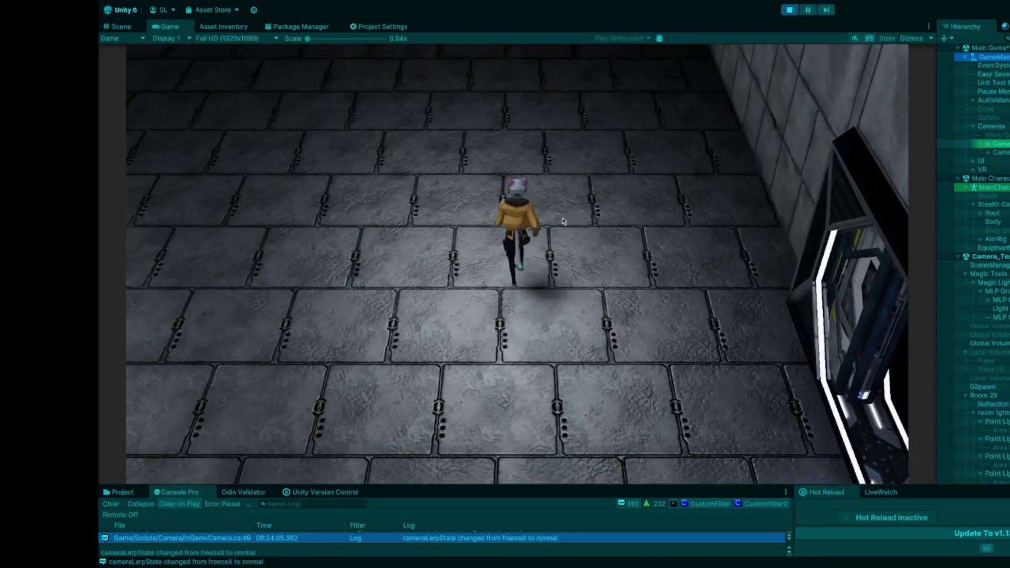
# Run the character from the frozen wall section up into the side doorway to test switching from doLerpUnfreeze to doLerpBack
pyautogui.press('d')
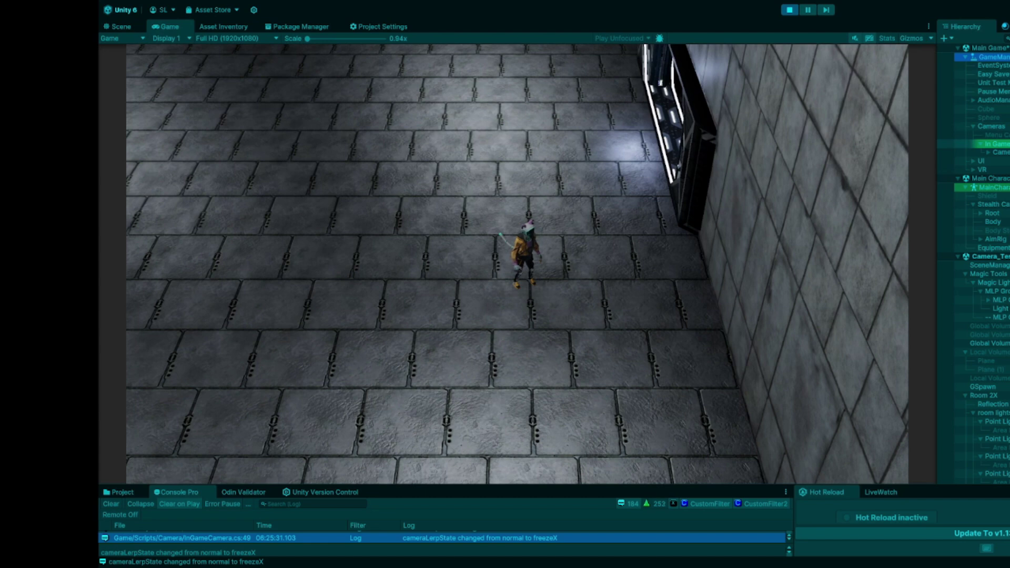
pyautogui.press('w')
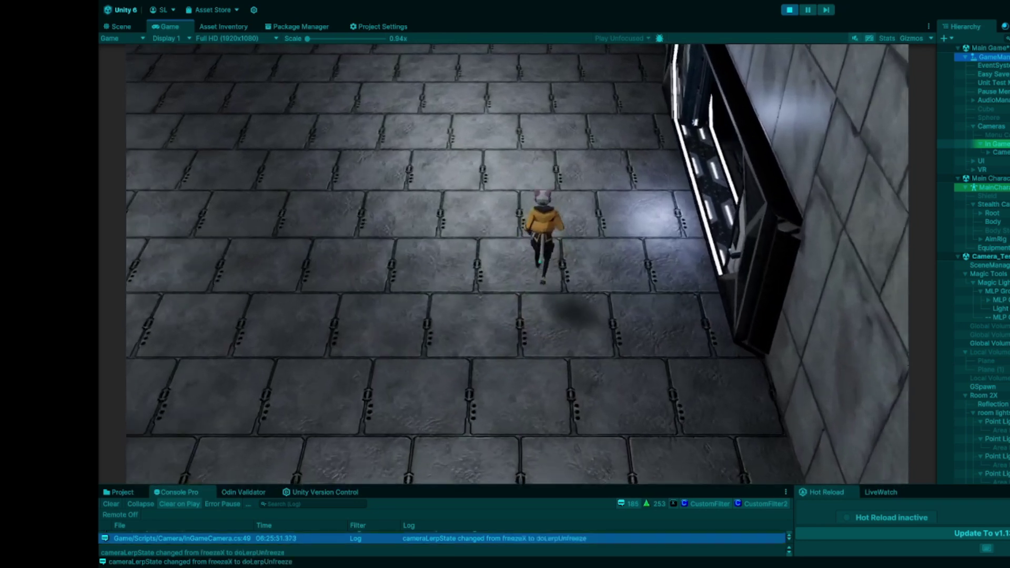
pyautogui.press('d')
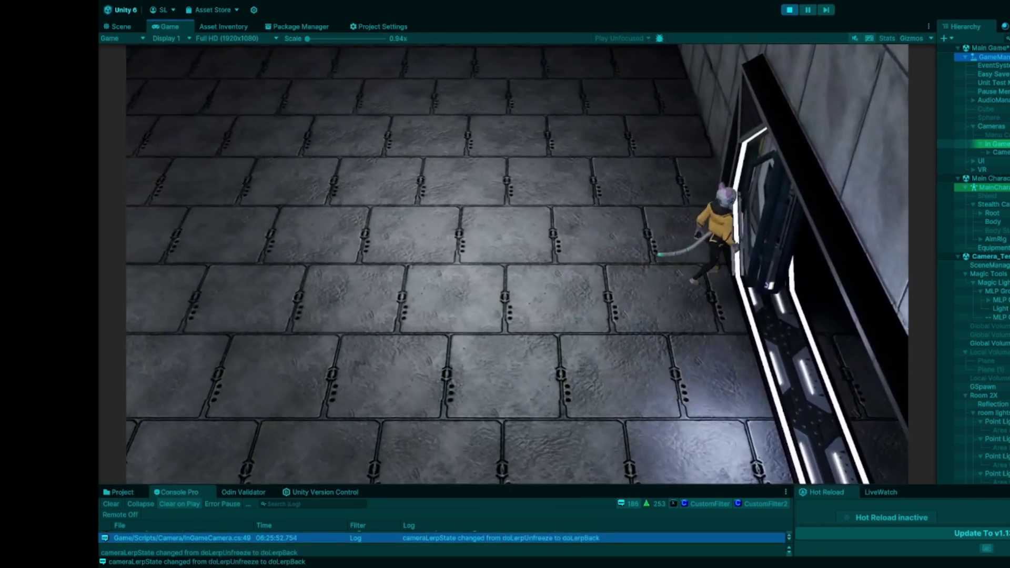
# Run the character from the side doorway back along the wall, moving away from and toward it to re-enter the freezeX zone
pyautogui.press('s')
pyautogui.press('s')
pyautogui.press('a')
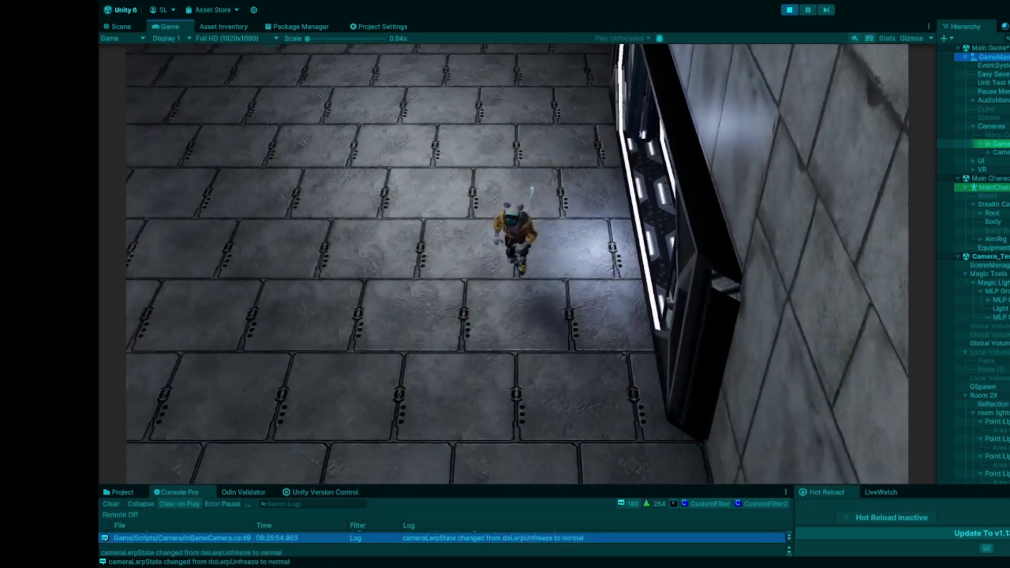
pyautogui.press('d')
pyautogui.press('a')
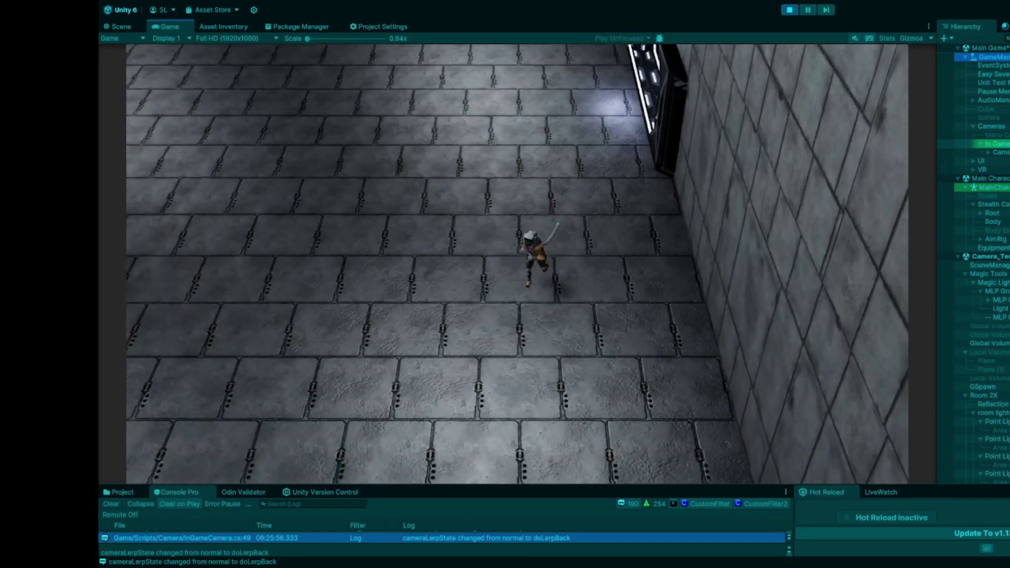
pyautogui.press('d')
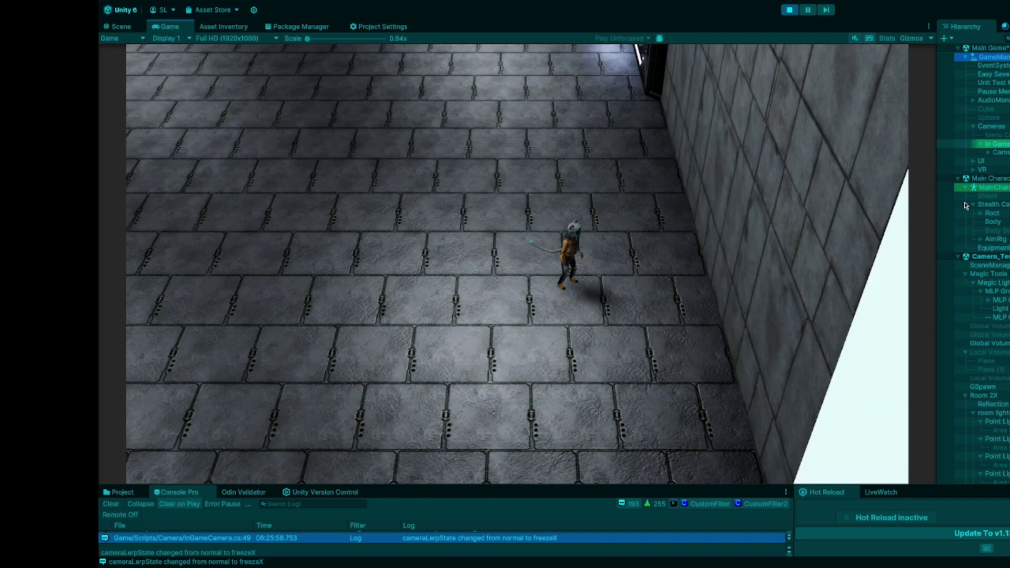
pyautogui.press('Escape')
pyautogui.press('Escape')
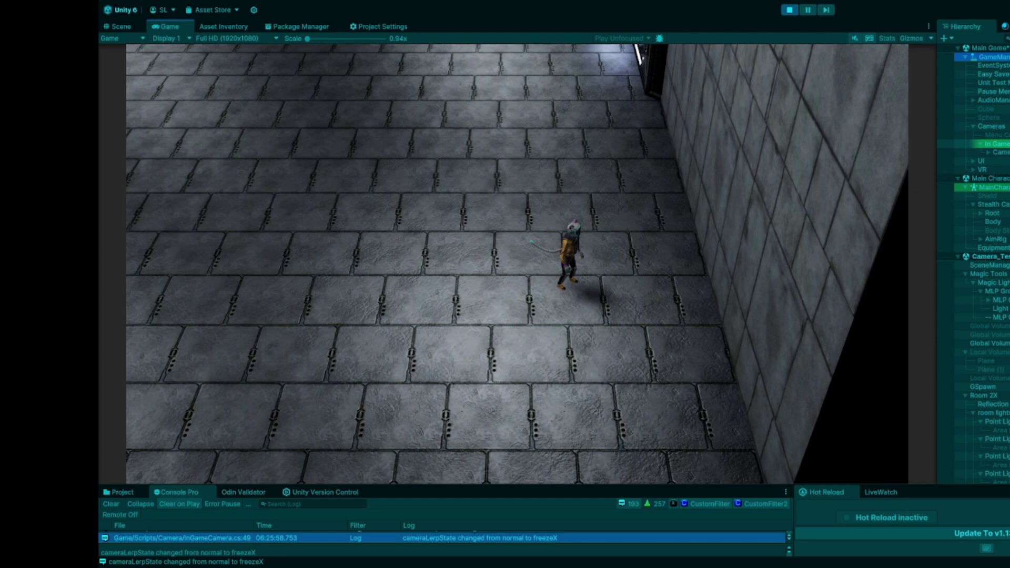
# Run the character into the room's near corner, and bring it back out to the freezeX zone to test unfreezing and refreezing
pyautogui.press('s')
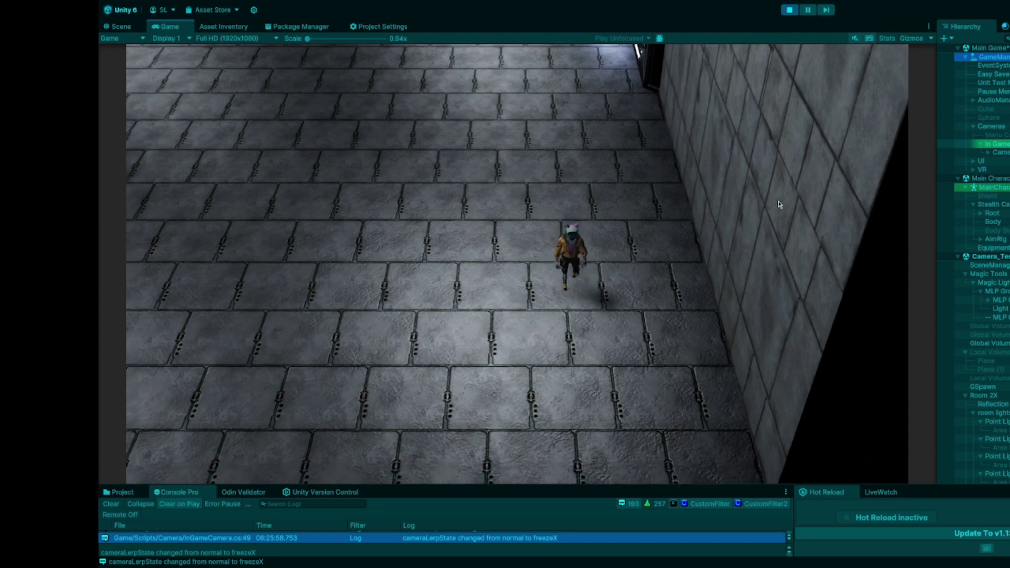
pyautogui.press('d')
pyautogui.press('d')
pyautogui.press('s')
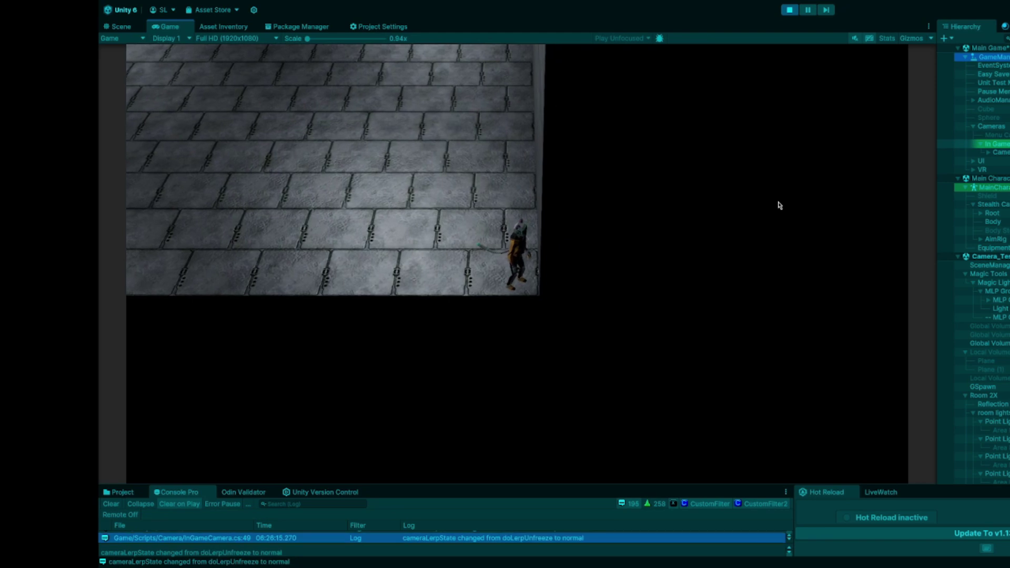
pyautogui.press('w')
pyautogui.press('a')
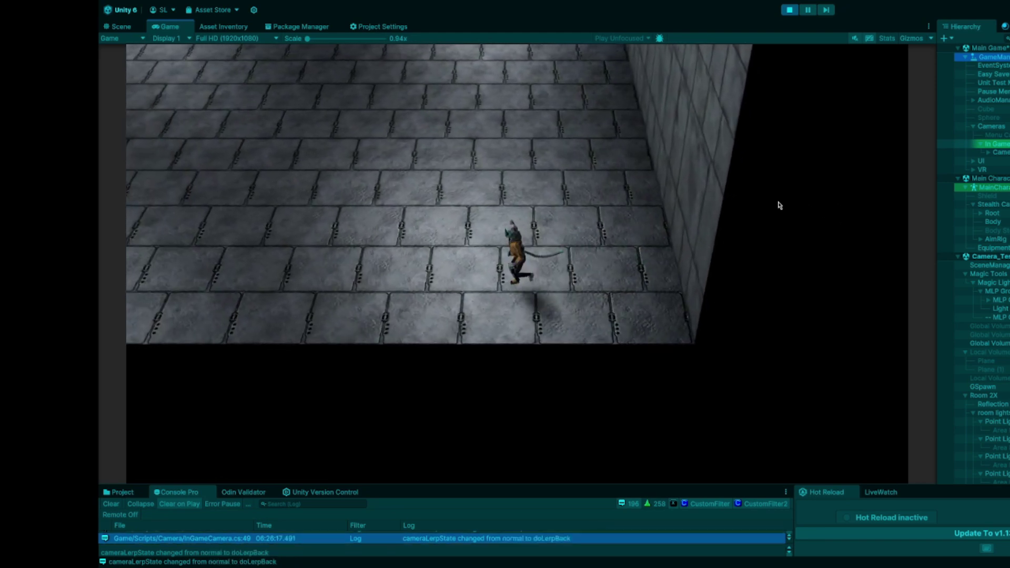
pyautogui.press('w')
pyautogui.press('d')
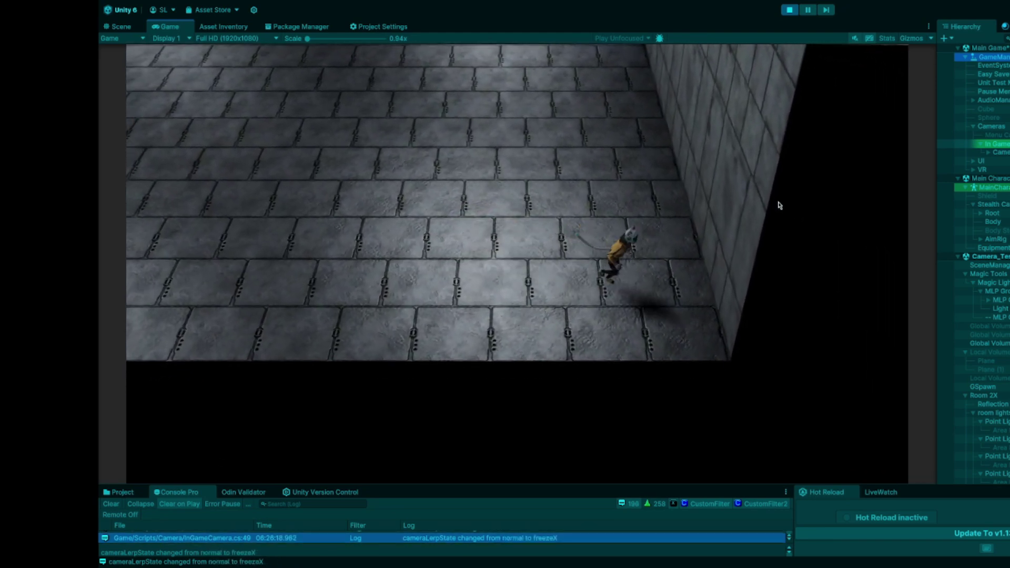
# Return the character to the corner and back to the frozen wall section to repeat the doLerpUnfreeze and doLerpBack transitions
pyautogui.press('s')
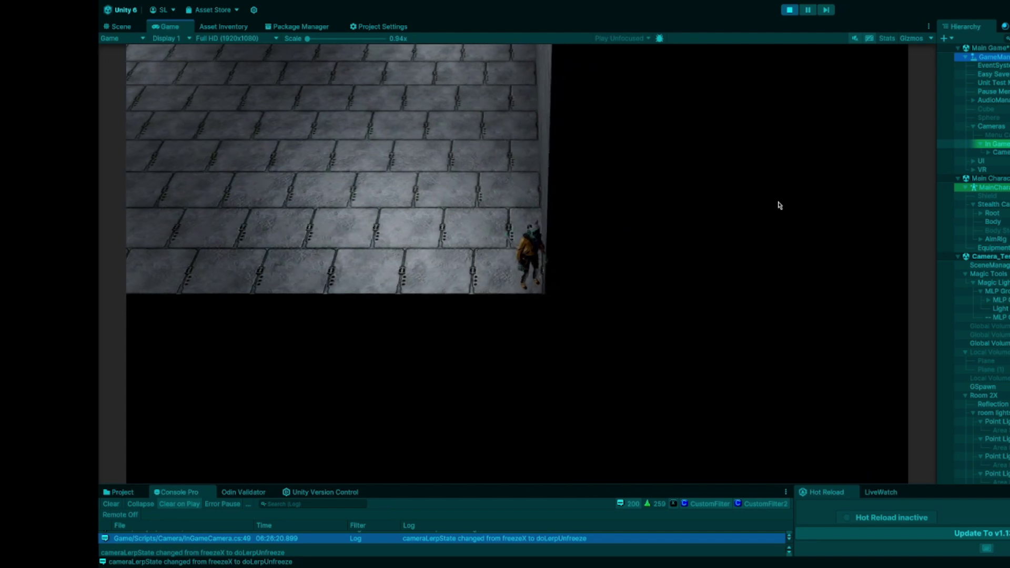
pyautogui.press('w')
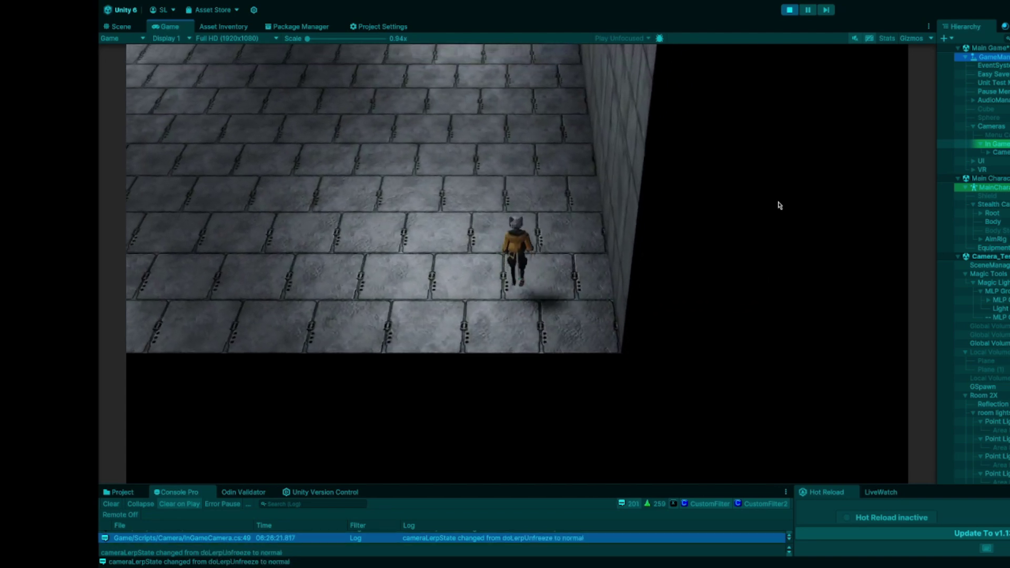
pyautogui.press('a')
pyautogui.press('d')
pyautogui.press('d')
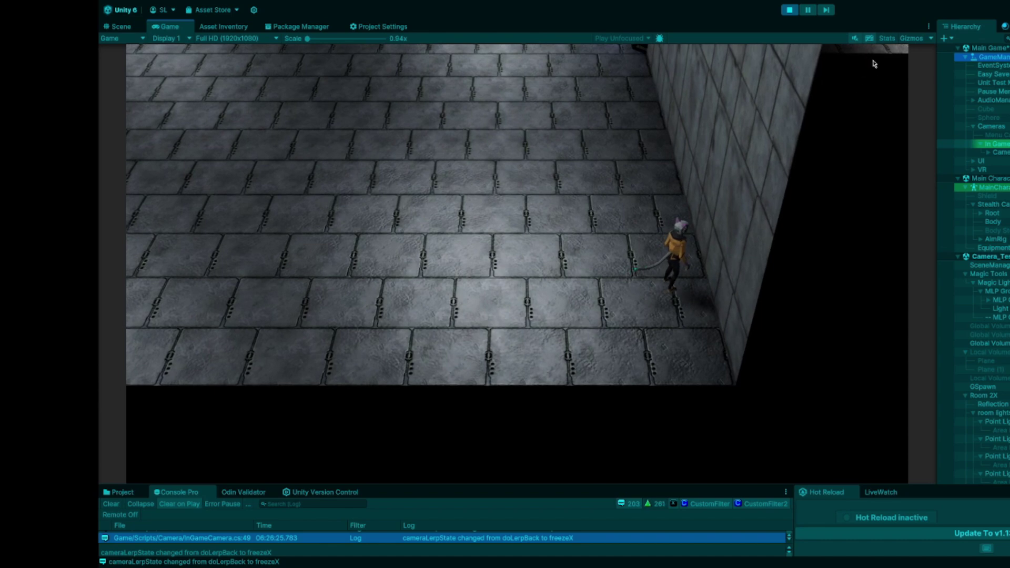
# Switch to the Scene view and examine the collider outlines along Room 2X's doorway wall from inside and outside the room
pyautogui.click(121, 26)
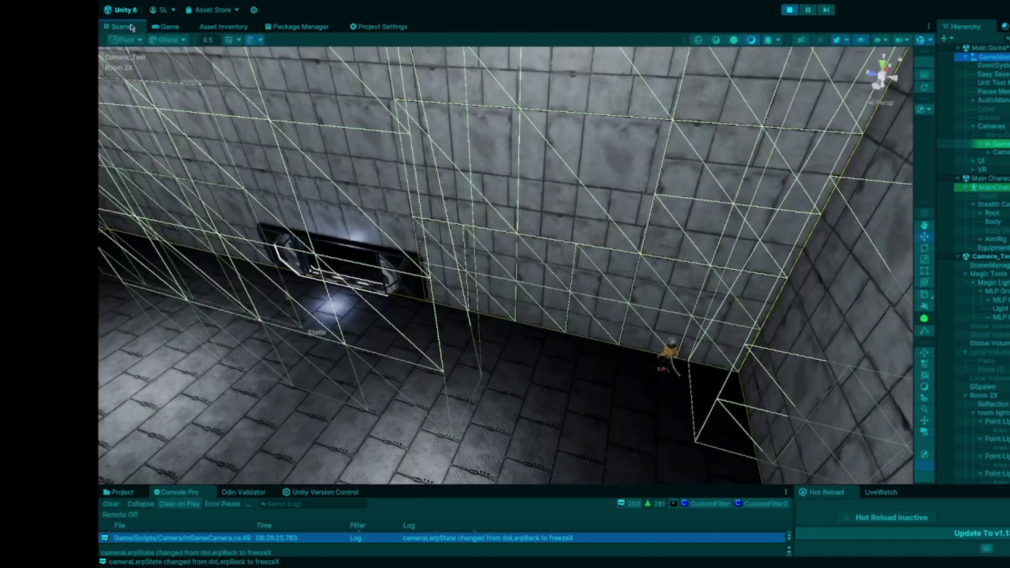
pyautogui.press('d')
pyautogui.moveTo(409, 248); pyautogui.dragTo(331, 227, button='right')
pyautogui.moveTo(487, 269); pyautogui.dragTo(388, 244, button='right')
pyautogui.press('d')
pyautogui.press('d')
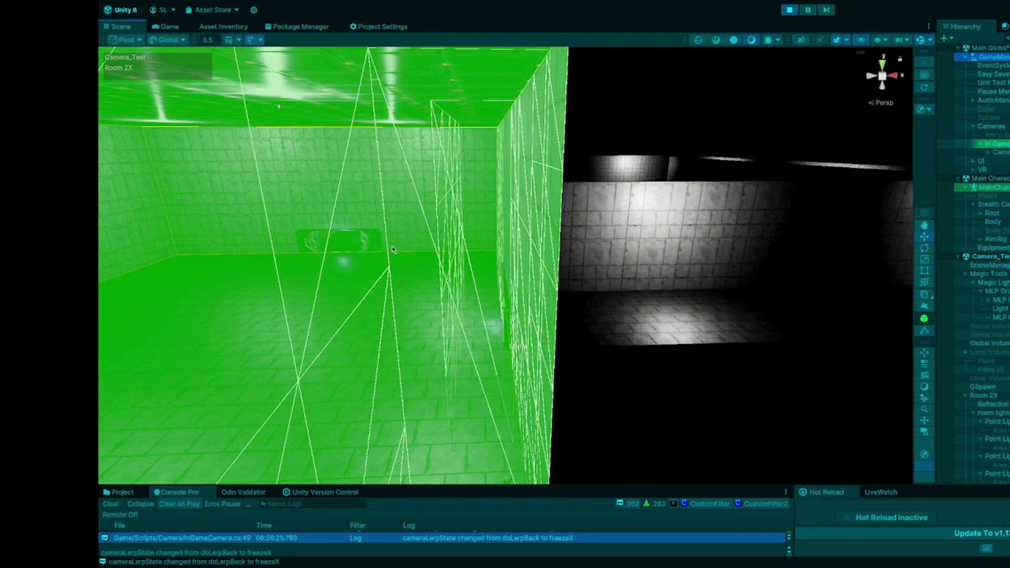
pyautogui.moveTo(740, 303); pyautogui.dragTo(739, 302, button='right')
pyautogui.press('e')
pyautogui.moveTo(640, 261); pyautogui.dragTo(757, 314, button='right')
pyautogui.press('w')
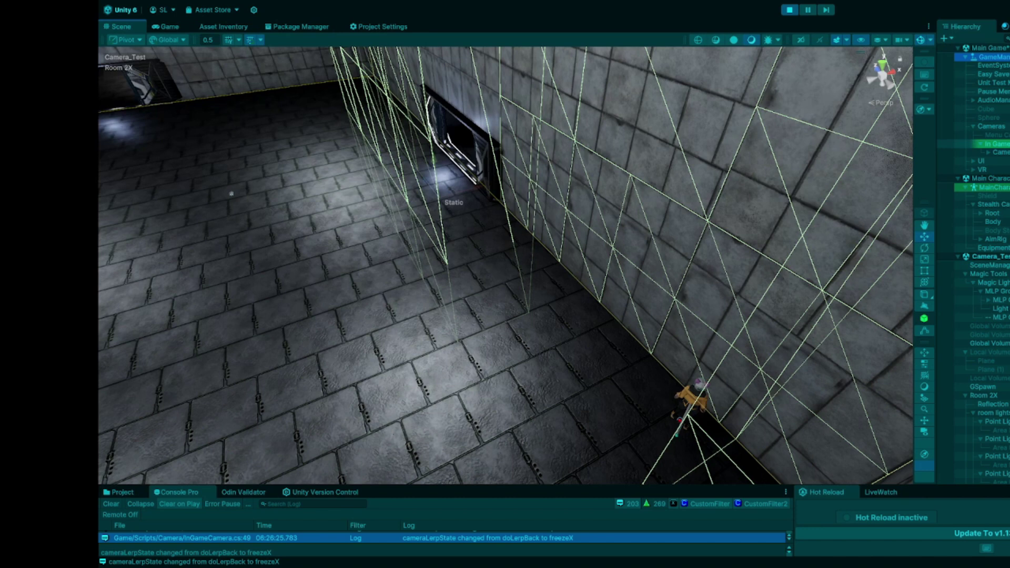
pyautogui.moveTo(231, 194); pyautogui.dragTo(697, 193, button='right')
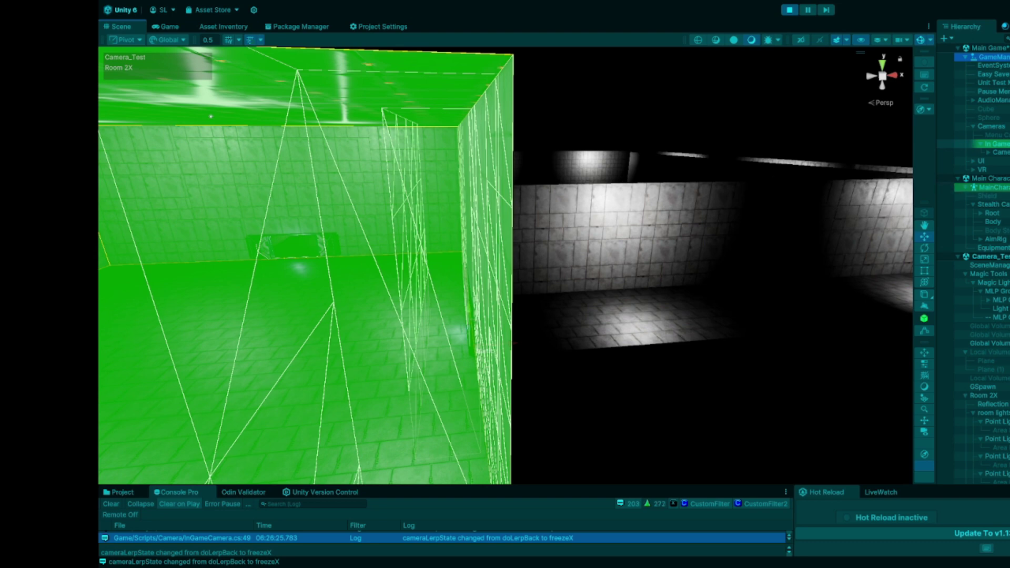
pyautogui.moveTo(710, 266); pyautogui.dragTo(911, 364, button='right')
pyautogui.moveTo(748, 332); pyautogui.dragTo(700, 303, button='right')
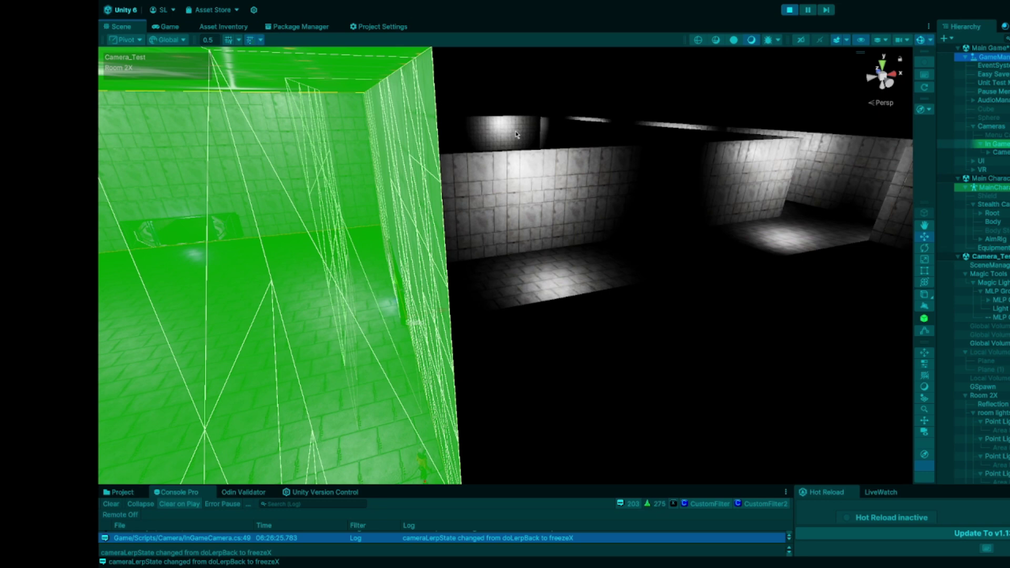
pyautogui.moveTo(603, 179); pyautogui.dragTo(574, 184, button='right')
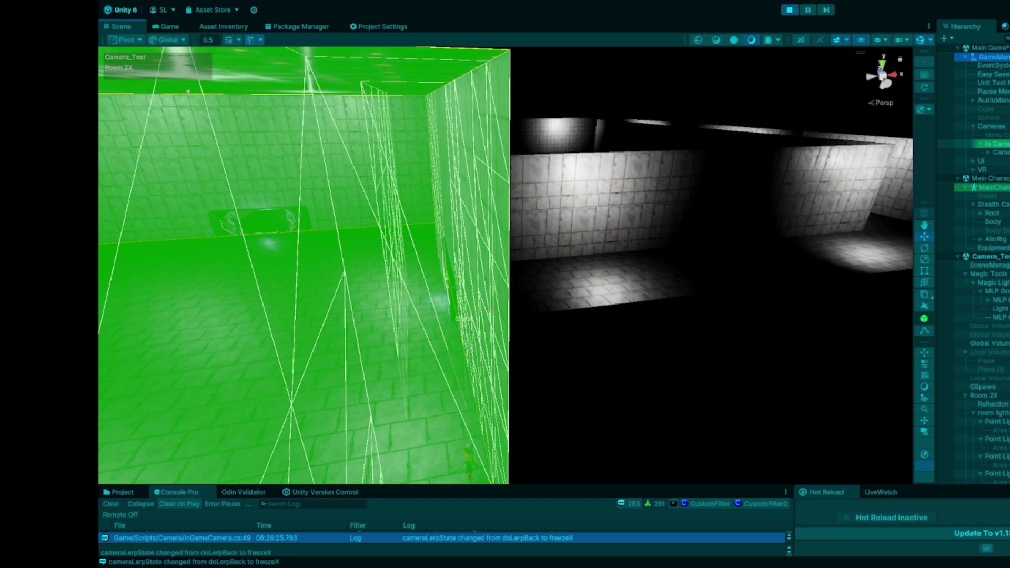
pyautogui.moveTo(748, 263); pyautogui.dragTo(776, 260, button='right')
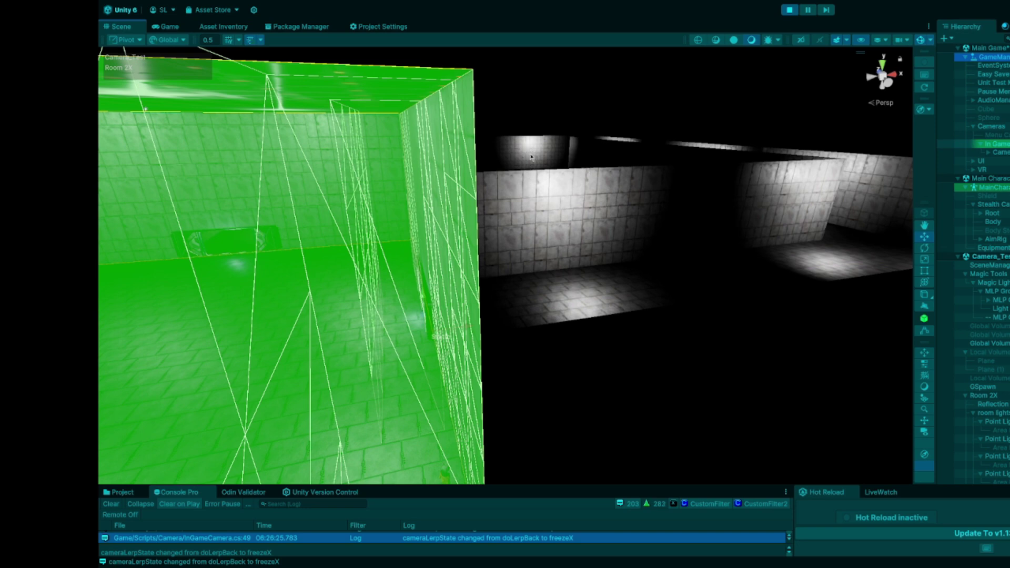
pyautogui.moveTo(613, 194); pyautogui.dragTo(668, 248, button='right')
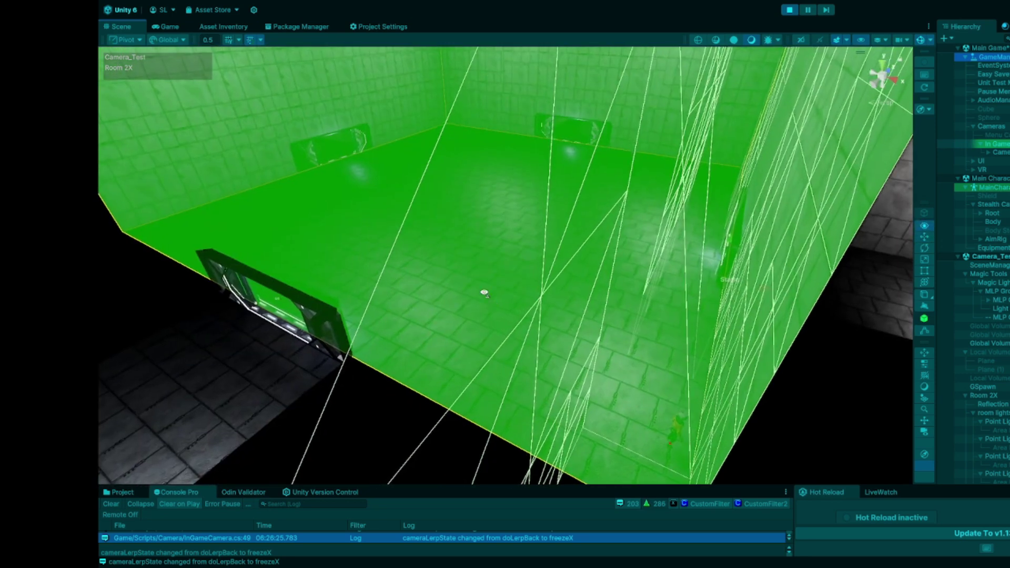
# Examine the room's overall boundary from above and the collider outlines around the character beside the wall
pyautogui.moveTo(482, 291); pyautogui.dragTo(462, 320, button='right')
pyautogui.moveTo(614, 314); pyautogui.dragTo(789, 408, button='right')
pyautogui.press('s')
pyautogui.moveTo(686, 377); pyautogui.dragTo(474, 364, button='right')
pyautogui.press('w')
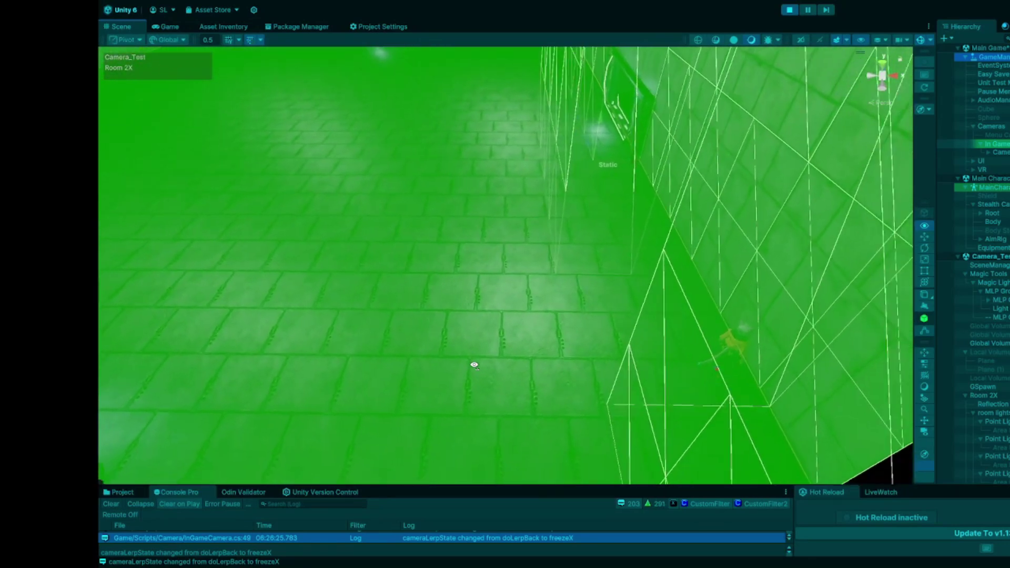
pyautogui.moveTo(474, 365); pyautogui.dragTo(645, 343, button='right')
pyautogui.press('s')
pyautogui.press('w')
pyautogui.moveTo(496, 363); pyautogui.dragTo(674, 371, button='right')
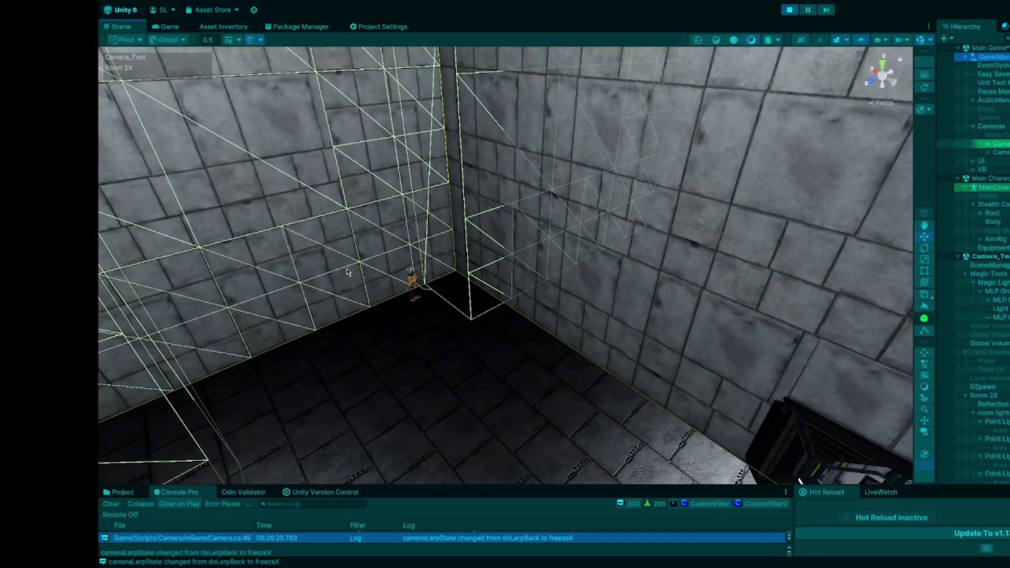
# Compare the collider outlines around the side doorway with those at the corner next to the character
pyautogui.moveTo(346, 268); pyautogui.dragTo(247, 248, button='right')
pyautogui.moveTo(344, 259); pyautogui.dragTo(563, 278, button='right')
pyautogui.moveTo(598, 244); pyautogui.dragTo(491, 298, button='right')
pyautogui.moveTo(644, 299); pyautogui.dragTo(564, 302, button='right')
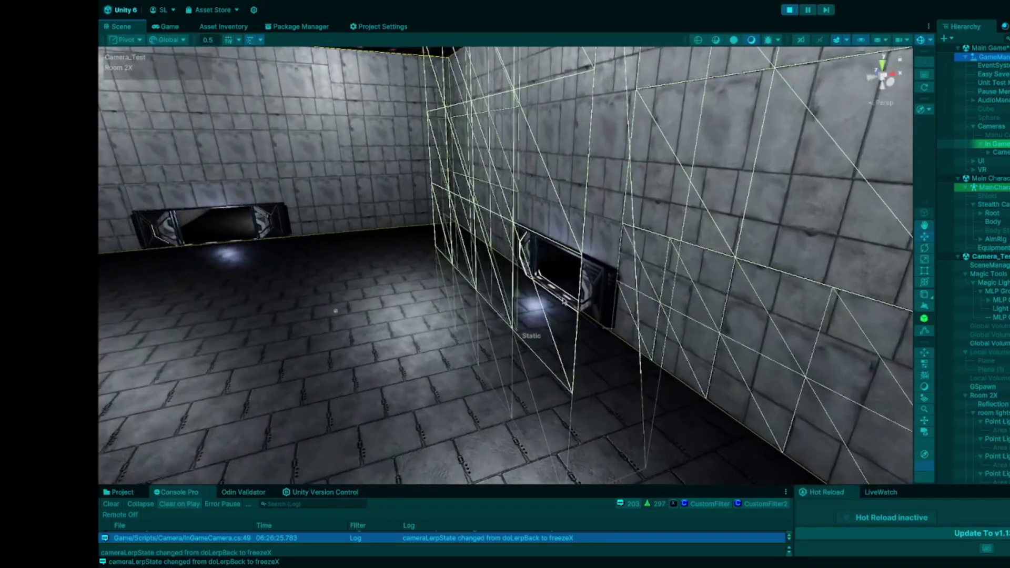
pyautogui.moveTo(755, 289); pyautogui.dragTo(113, 171, button='right')
pyautogui.moveTo(587, 311); pyautogui.dragTo(795, 315, button='right')
pyautogui.moveTo(623, 343); pyautogui.dragTo(520, 342, button='right')
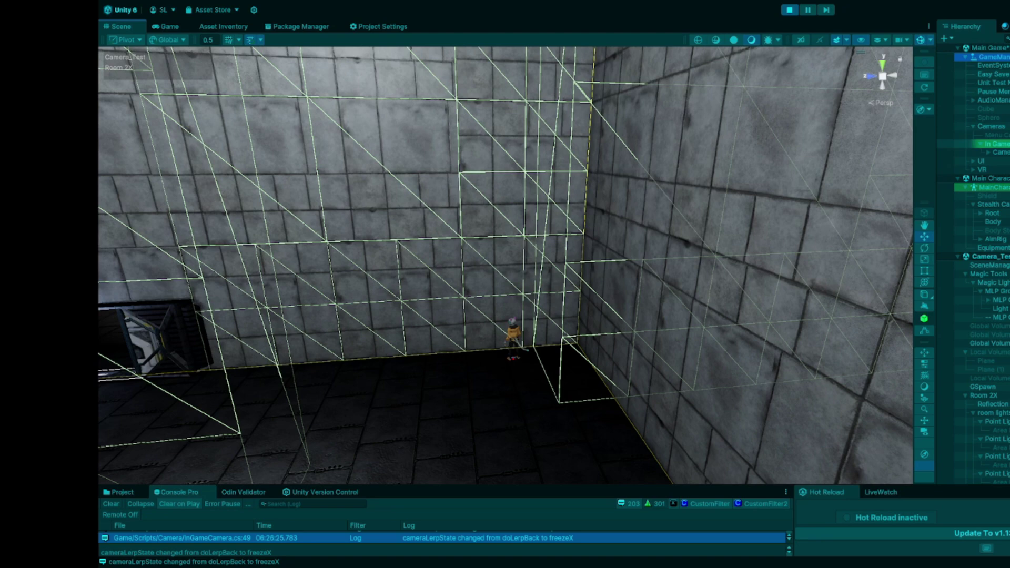
pyautogui.moveTo(637, 332); pyautogui.dragTo(635, 333, button='right')
pyautogui.moveTo(700, 350); pyautogui.dragTo(676, 348, button='right')
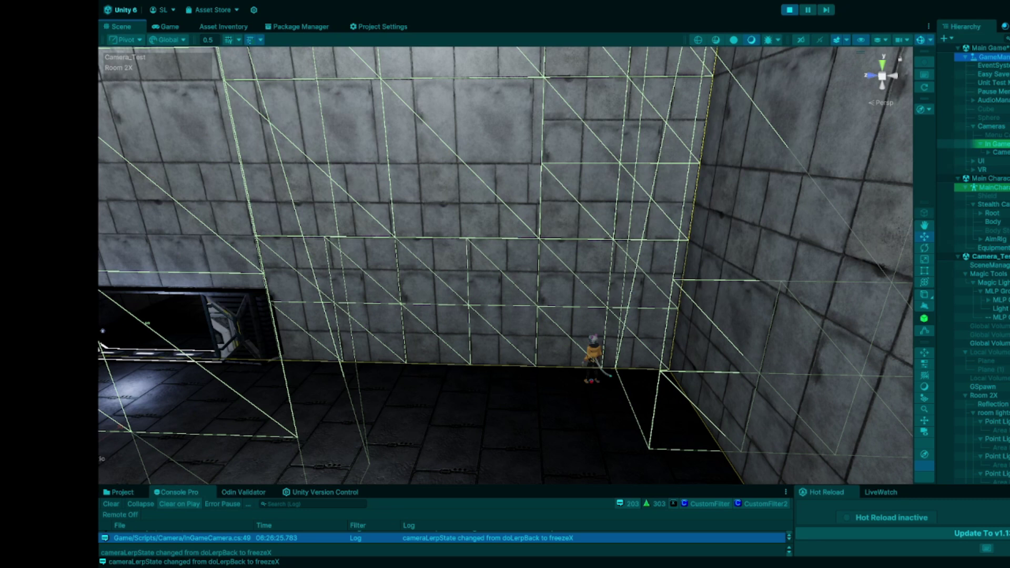
pyautogui.moveTo(626, 341); pyautogui.dragTo(762, 351, button='right')
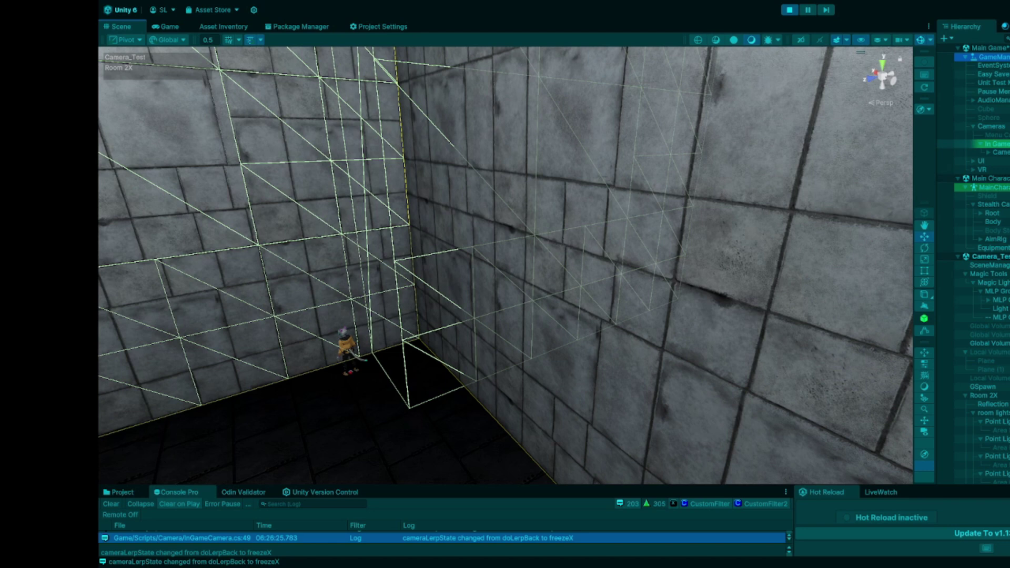
pyautogui.moveTo(602, 261); pyautogui.dragTo(420, 244, button='right')
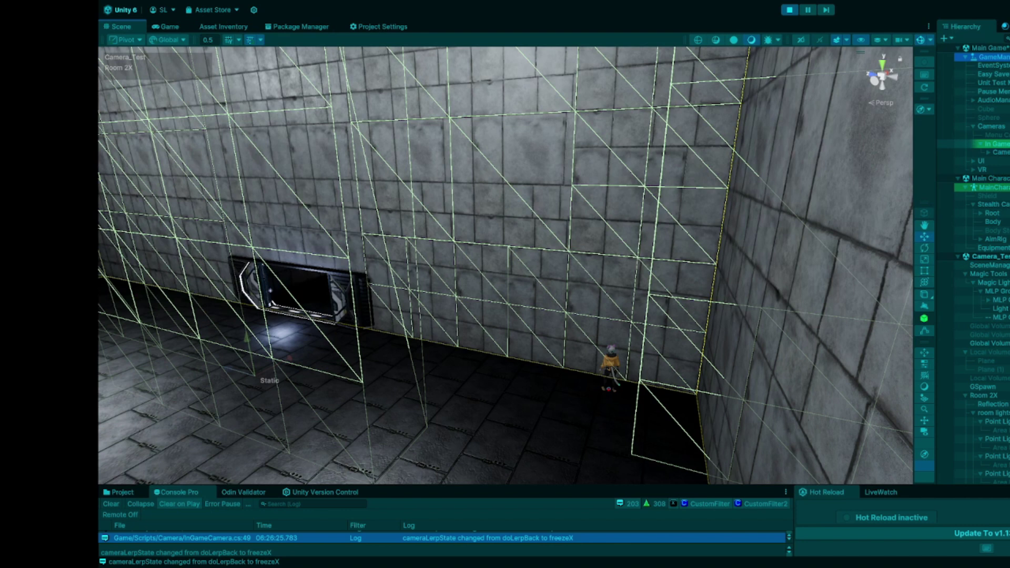
pyautogui.rightClick(643, 243)
pyautogui.moveTo(675, 265); pyautogui.dragTo(694, 276, button='right')
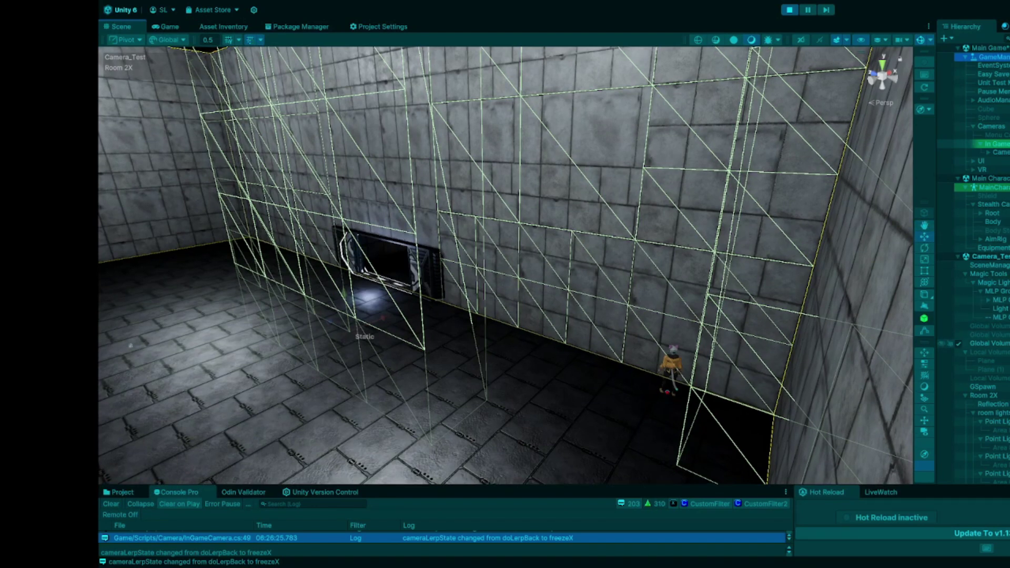
# Activate the Local Volume object below the Global Volume, and select it
pyautogui.click(988, 343)
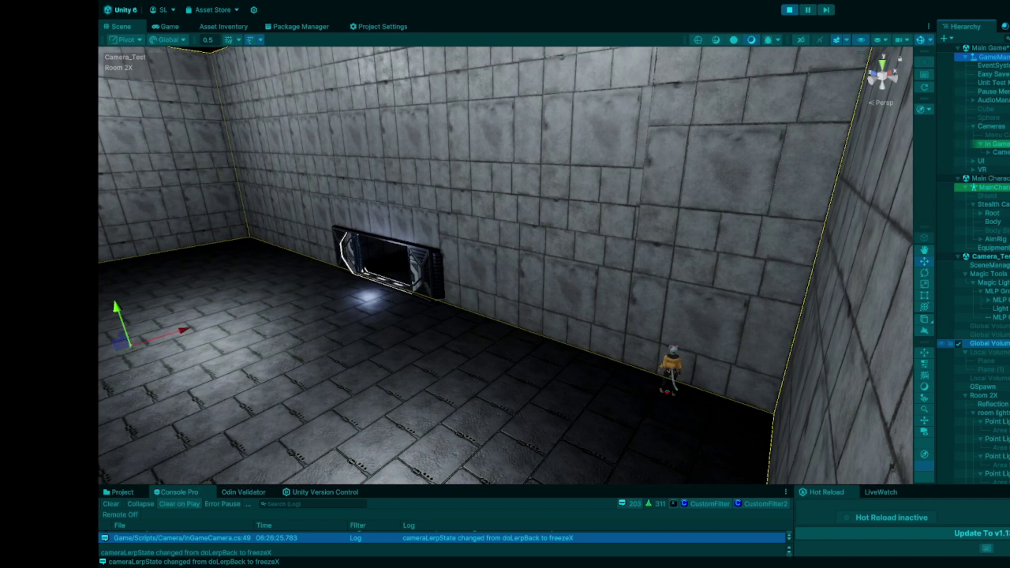
pyautogui.click(960, 352)
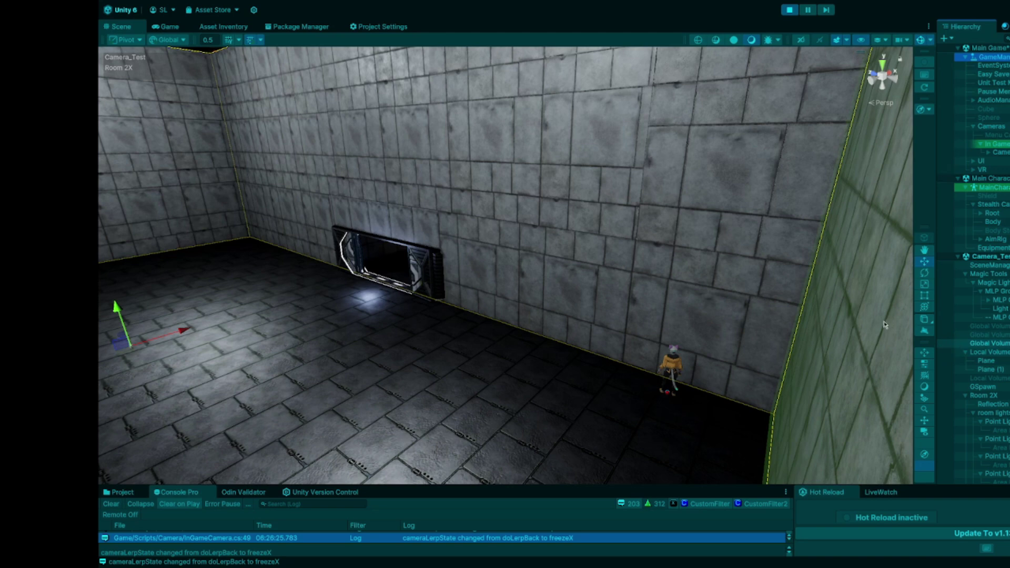
pyautogui.click(990, 352)
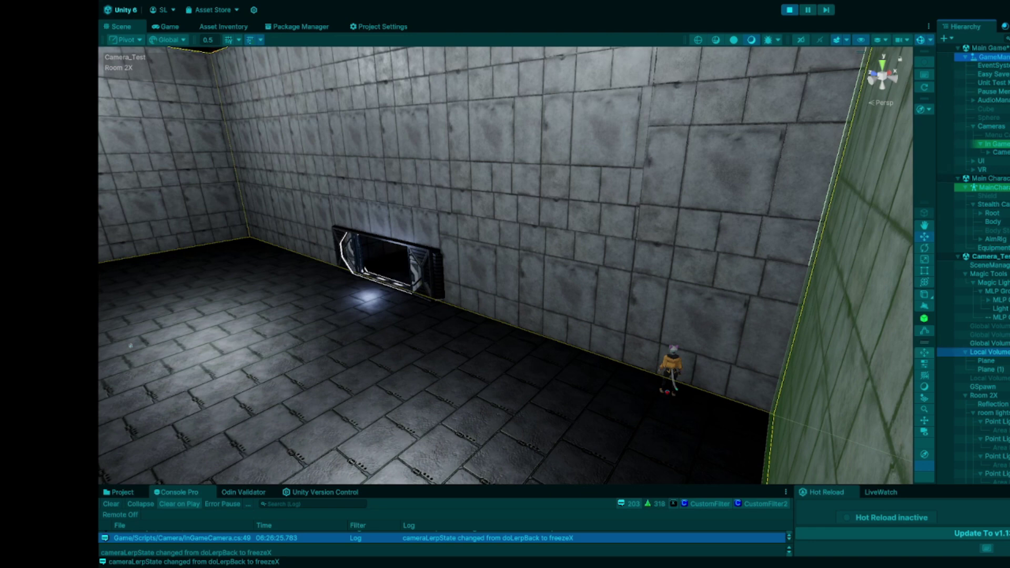
# Inspect Room 2X from inside and outside with the Local Volume active, selecting the Equipment and Magic Tools objects
pyautogui.moveTo(727, 307)
pyautogui.mouseDown(button='right')
pyautogui.moveTo(768, 307)
pyautogui.moveTo(626, 296)
pyautogui.moveTo(715, 311)
pyautogui.mouseUp(button='right')
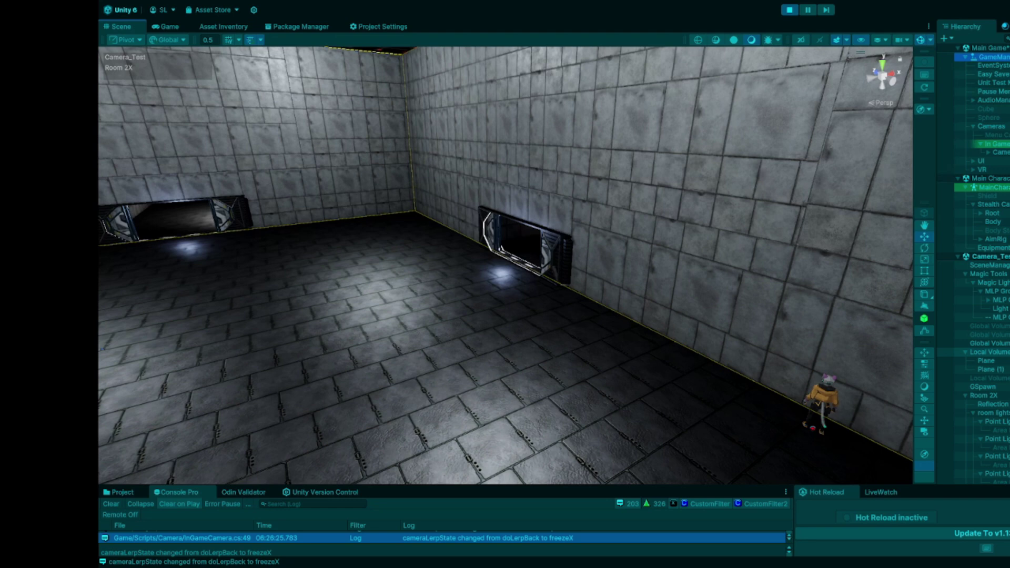
pyautogui.moveTo(691, 316); pyautogui.dragTo(642, 357, button='right')
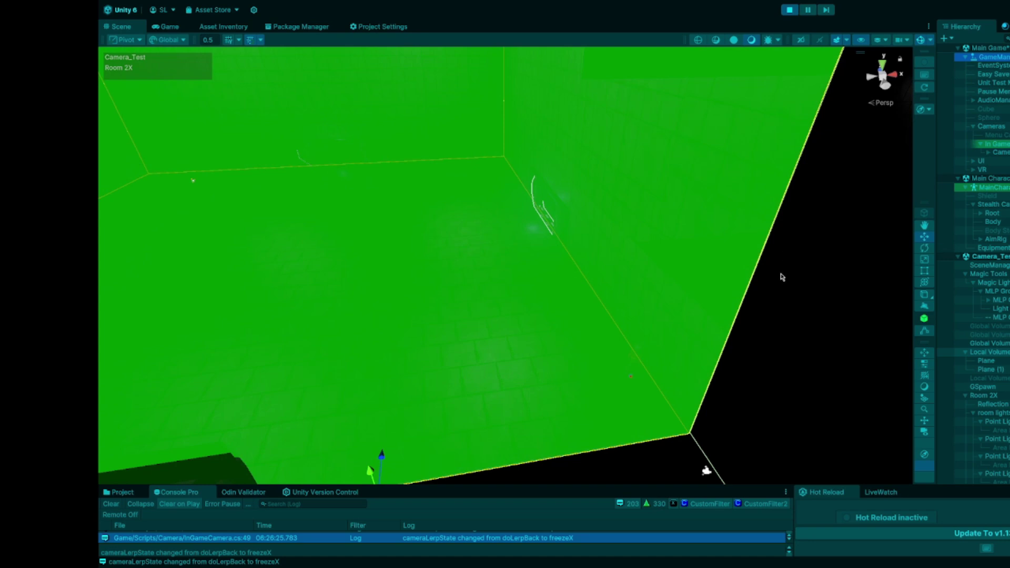
pyautogui.moveTo(783, 277); pyautogui.dragTo(665, 317, button='right')
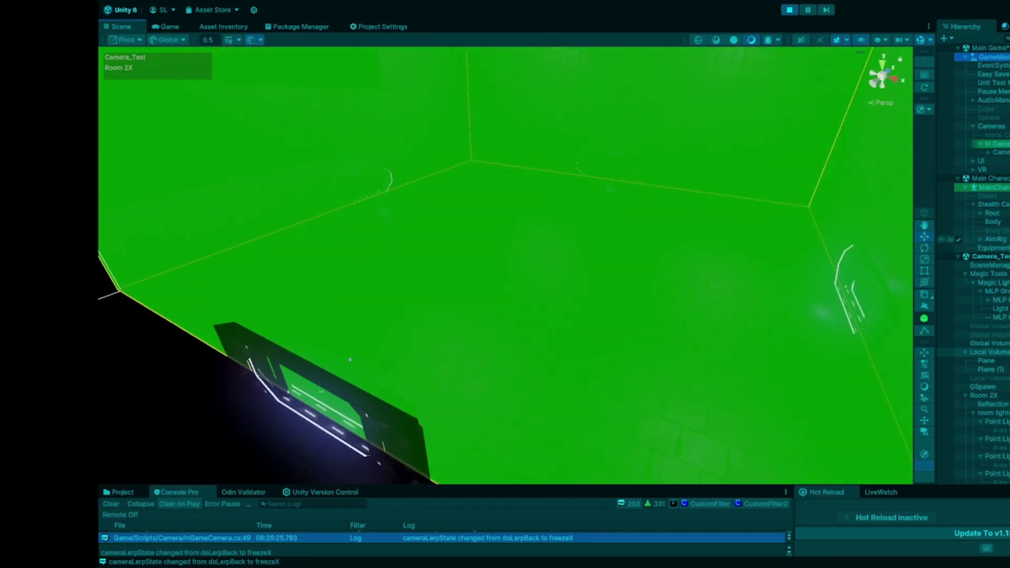
pyautogui.click(994, 248)
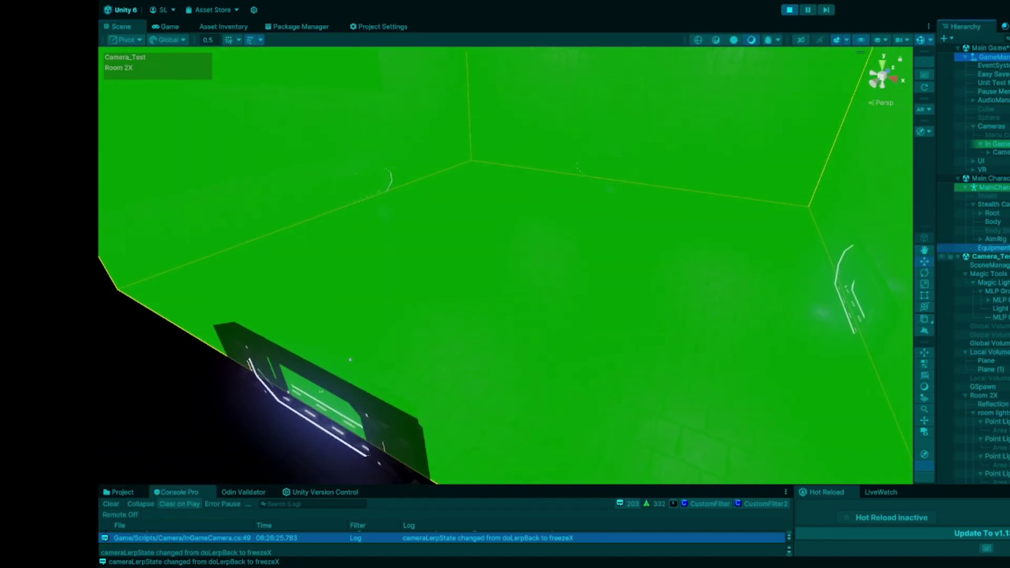
pyautogui.click(988, 273)
pyautogui.moveTo(760, 273); pyautogui.dragTo(676, 277, button='right')
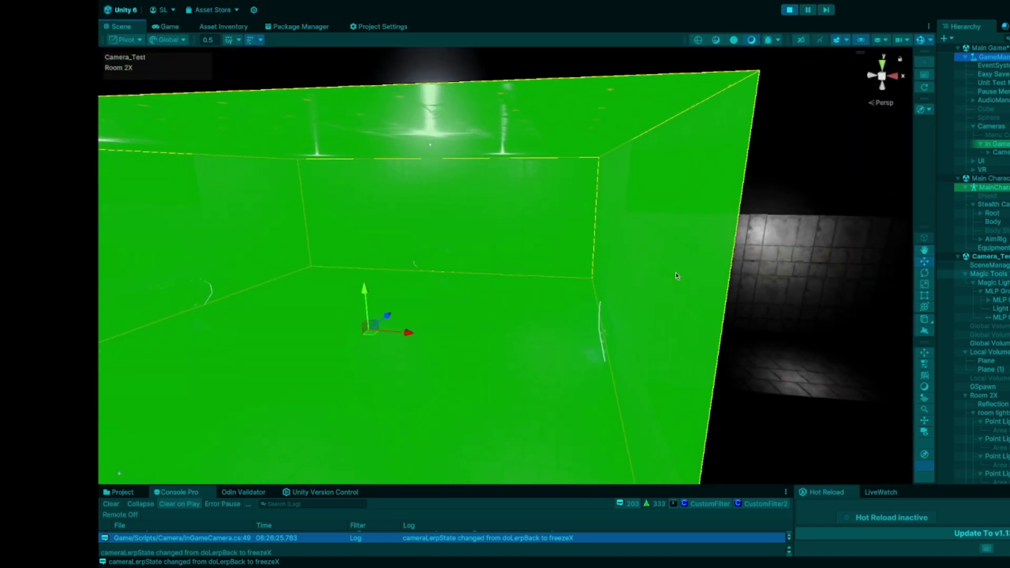
# Deactivate the Magic Tools object and inspect Room 2X's floor, walls and doorways from inside and beyond the side wall
pyautogui.click(958, 276)
pyautogui.moveTo(651, 261); pyautogui.dragTo(635, 315, button='right')
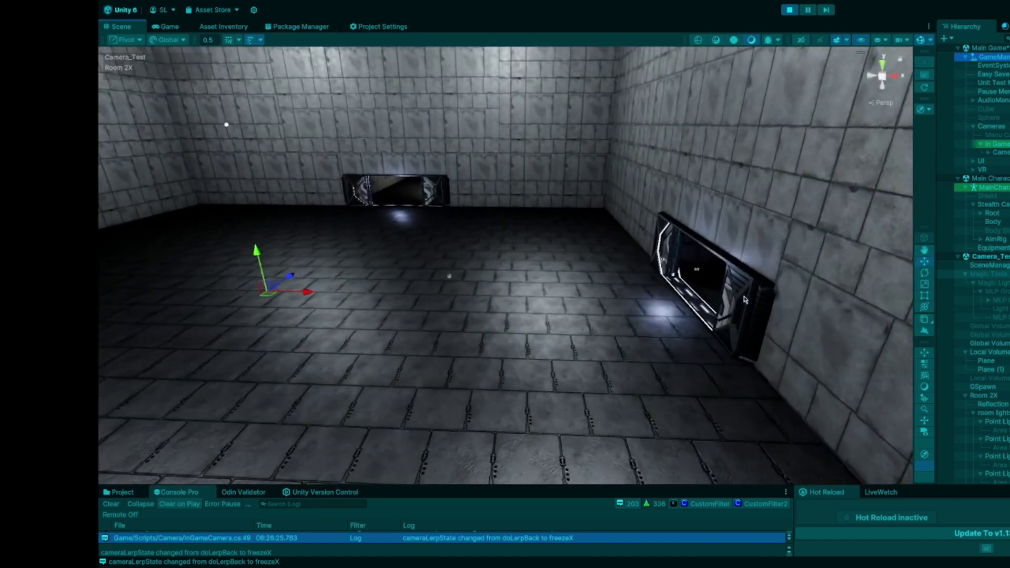
pyautogui.moveTo(702, 319); pyautogui.dragTo(681, 319, button='right')
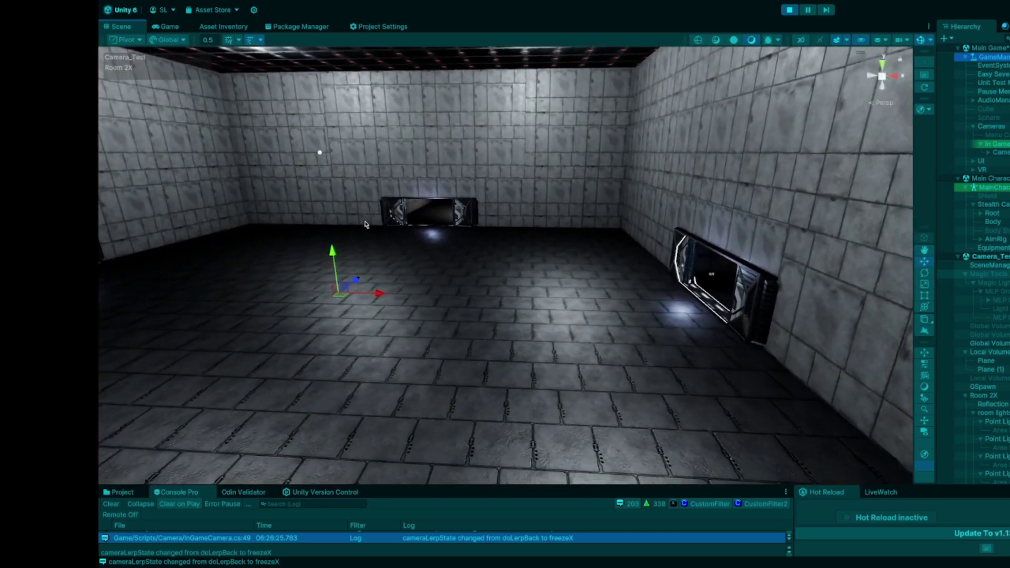
pyautogui.moveTo(498, 213); pyautogui.dragTo(566, 266, button='right')
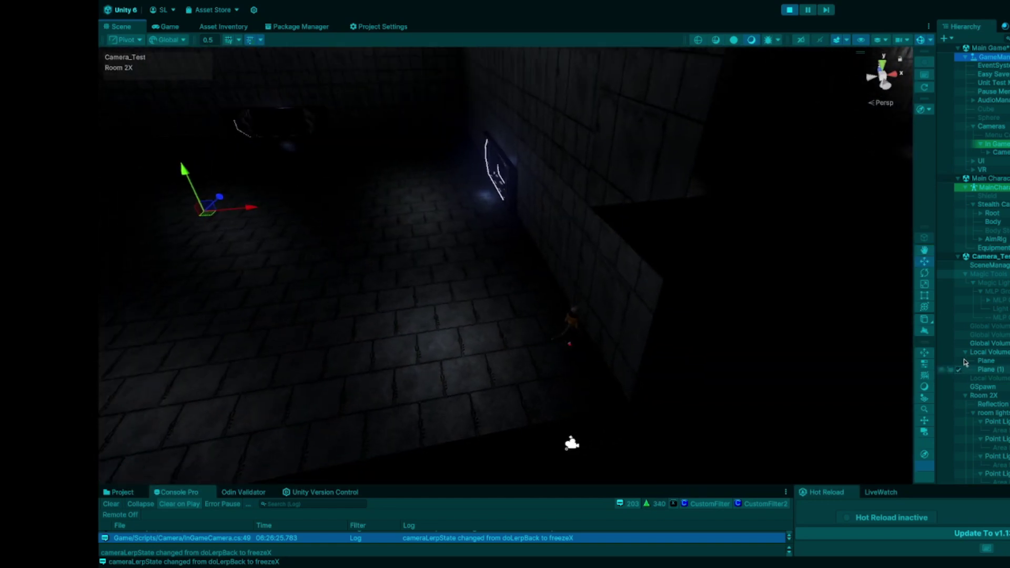
pyautogui.moveTo(703, 295); pyautogui.dragTo(593, 256, button='right')
pyautogui.moveTo(615, 179); pyautogui.dragTo(474, 183, button='right')
pyautogui.moveTo(792, 325); pyautogui.dragTo(813, 291, button='right')
pyautogui.moveTo(464, 246); pyautogui.dragTo(487, 230, button='right')
pyautogui.moveTo(553, 238); pyautogui.dragTo(728, 225, button='right')
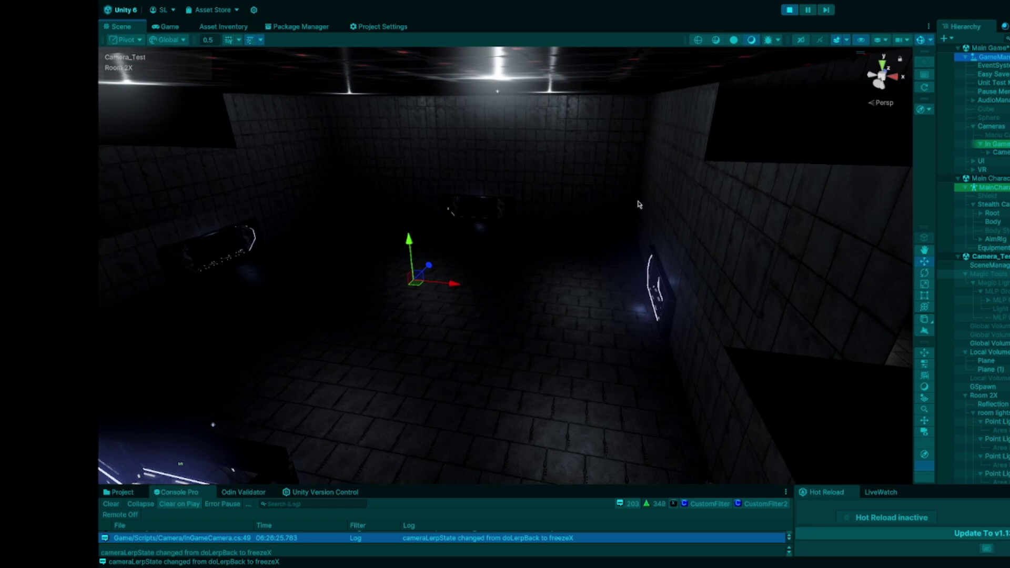
# Compare Room 2X's lighting and fog from inside the room with the view from beyond the side wall
pyautogui.press('e')
pyautogui.moveTo(542, 207); pyautogui.dragTo(608, 218, button='right')
pyautogui.press('d')
pyautogui.press('d')
pyautogui.moveTo(730, 218); pyautogui.dragTo(705, 215, button='right')
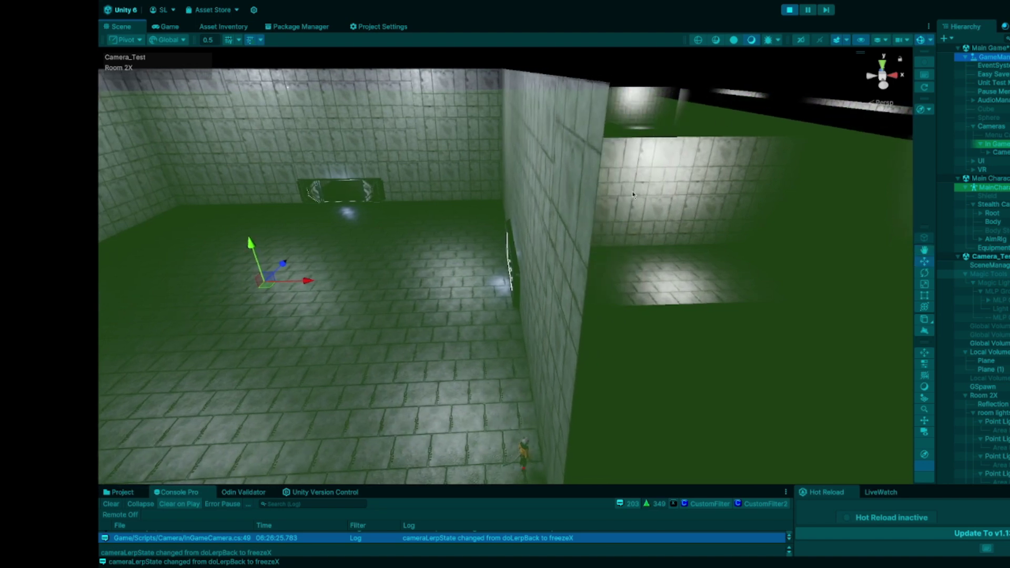
pyautogui.moveTo(633, 205); pyautogui.dragTo(627, 183, button='right')
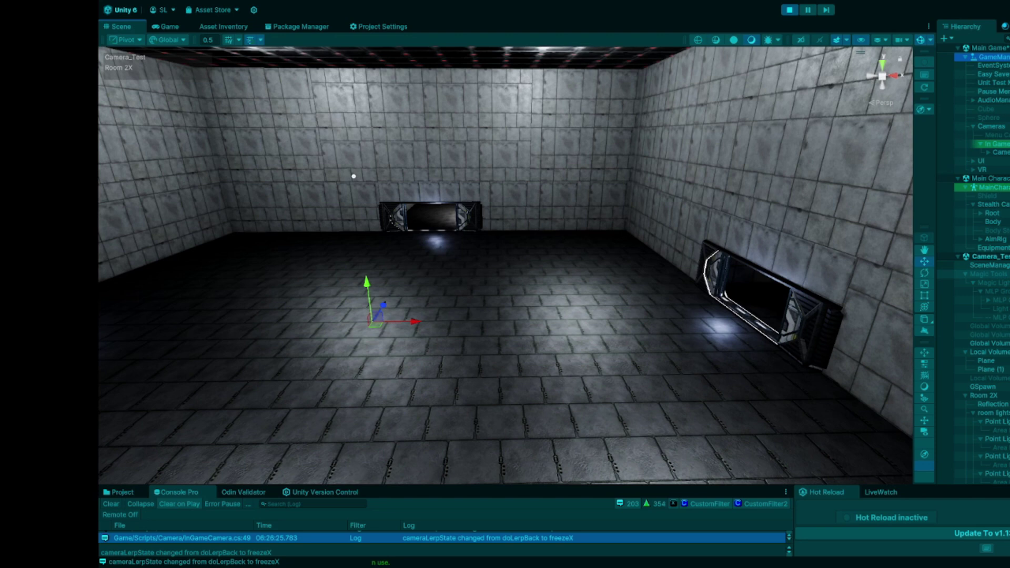
pyautogui.moveTo(339, 210); pyautogui.dragTo(383, 225, button='right')
pyautogui.moveTo(703, 237); pyautogui.dragTo(661, 240, button='right')
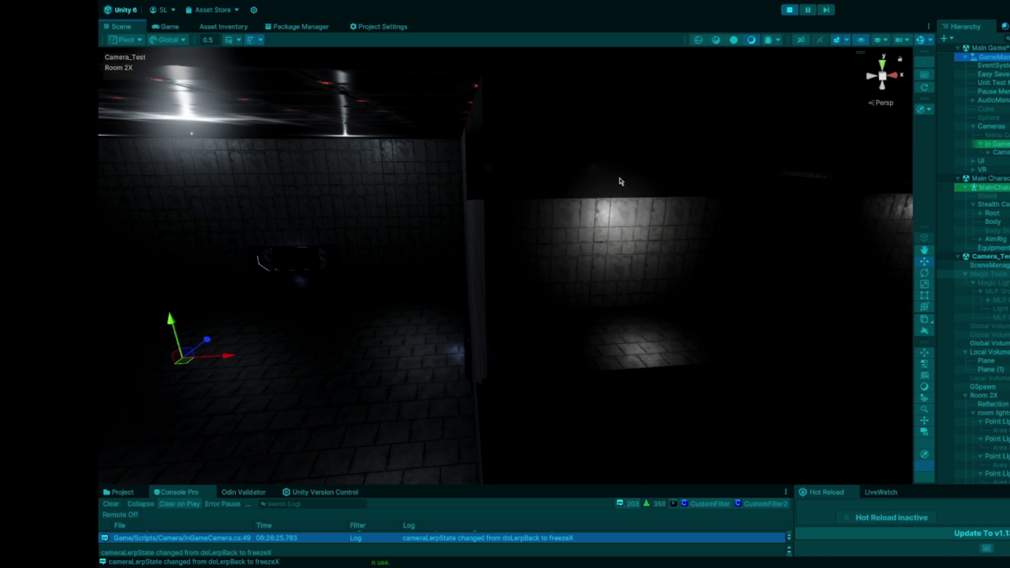
pyautogui.moveTo(672, 263); pyautogui.dragTo(712, 273, button='right')
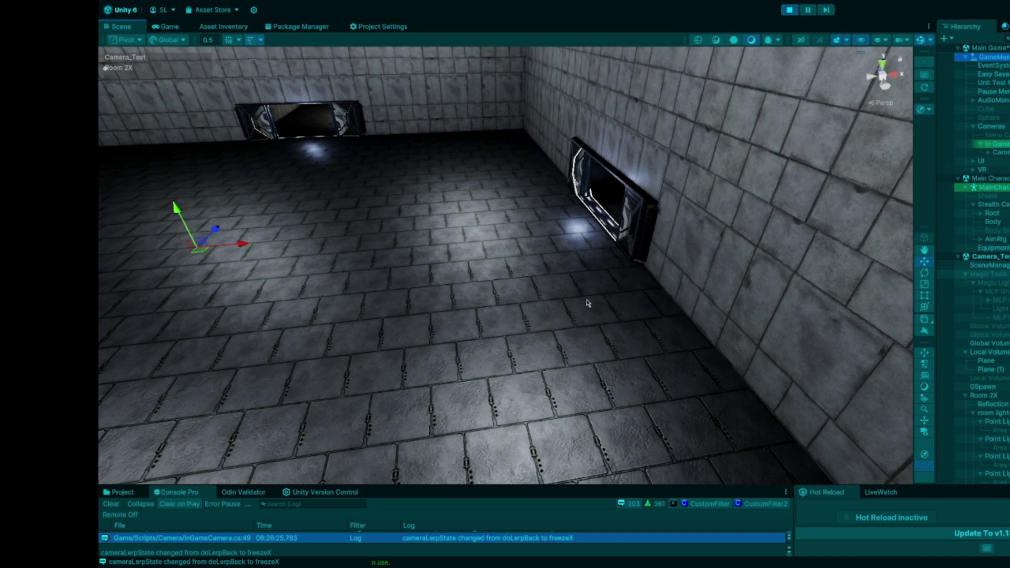
pyautogui.moveTo(547, 297); pyautogui.dragTo(536, 296, button='right')
pyautogui.moveTo(664, 315); pyautogui.dragTo(604, 257, button='right')
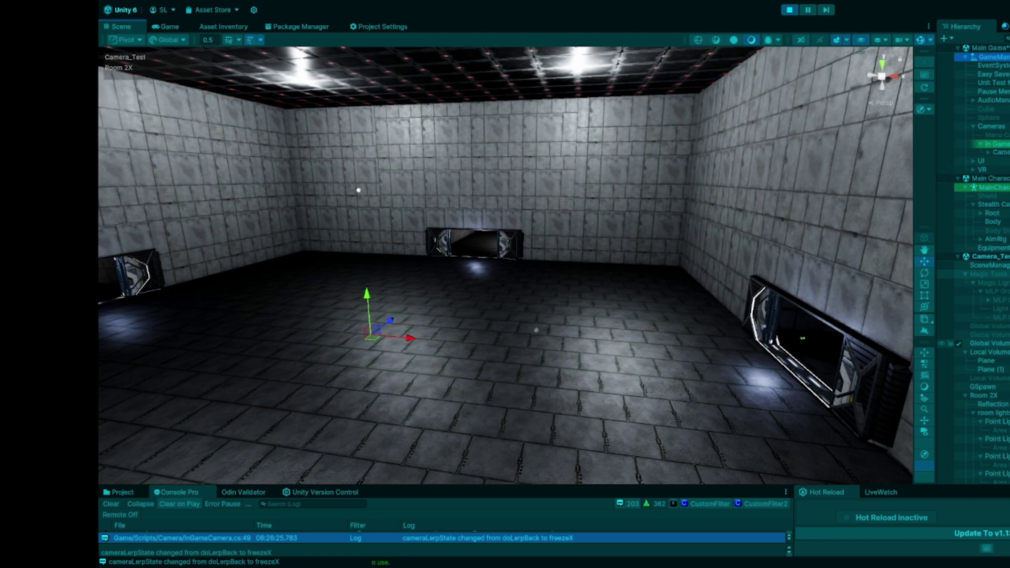
# Select the Global Volume object and compare the scene's appearance inside and outside Room 2X
pyautogui.click(983, 343)
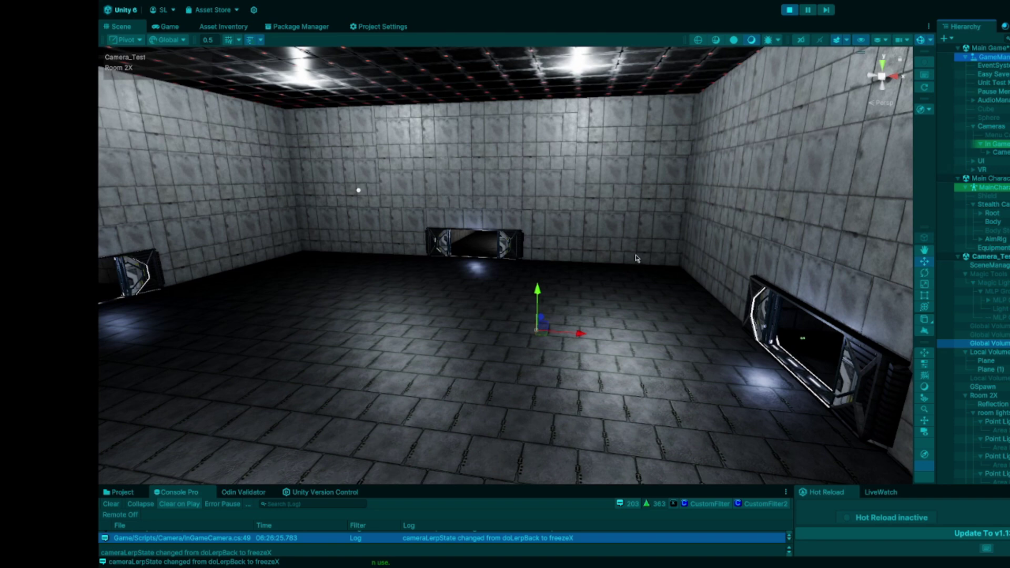
pyautogui.moveTo(797, 274); pyautogui.dragTo(760, 267, button='right')
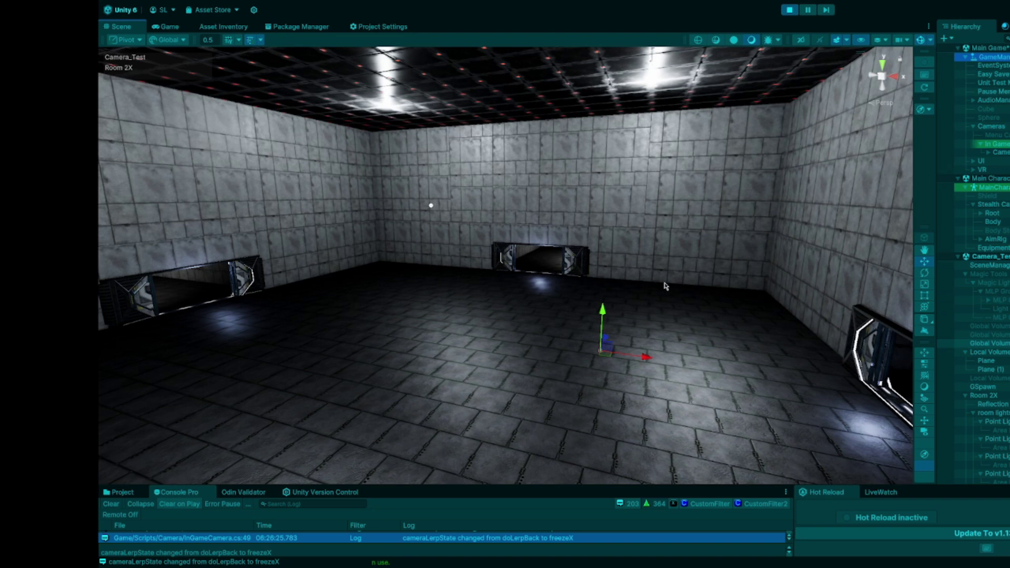
pyautogui.moveTo(664, 287); pyautogui.dragTo(758, 320, button='right')
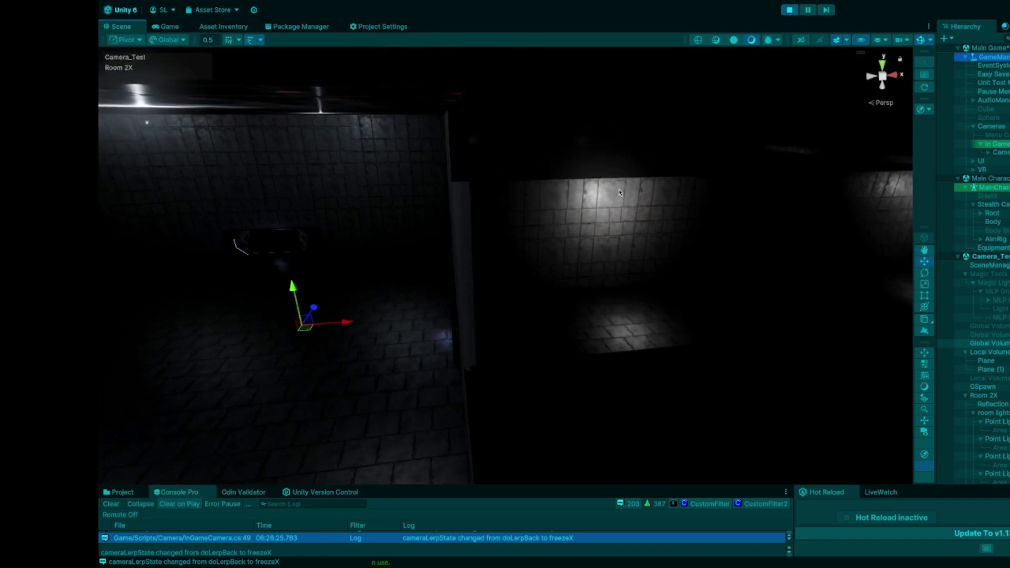
pyautogui.moveTo(761, 265); pyautogui.dragTo(666, 277, button='right')
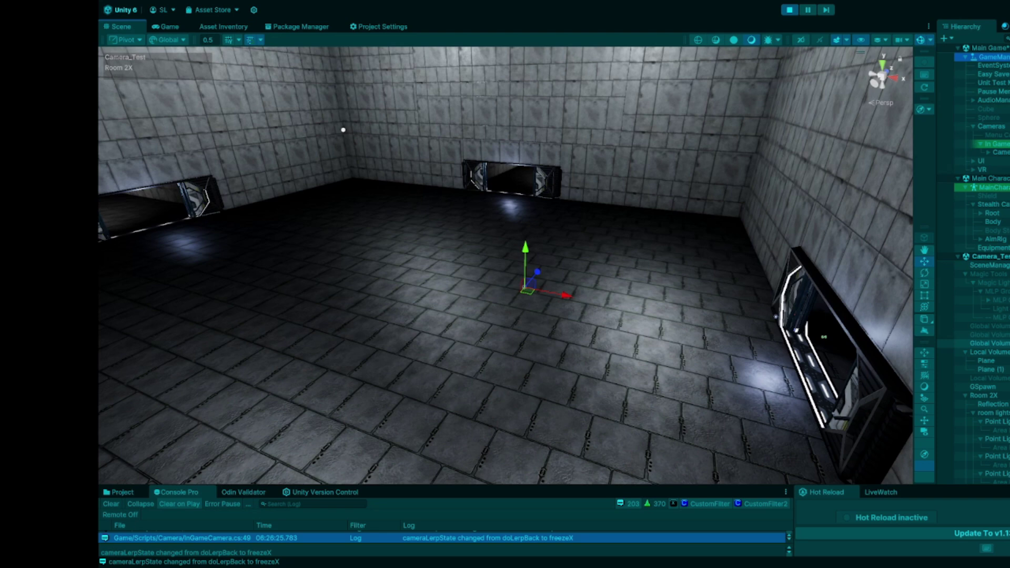
pyautogui.moveTo(619, 337); pyautogui.dragTo(585, 321, button='right')
pyautogui.moveTo(703, 344); pyautogui.dragTo(631, 289, button='right')
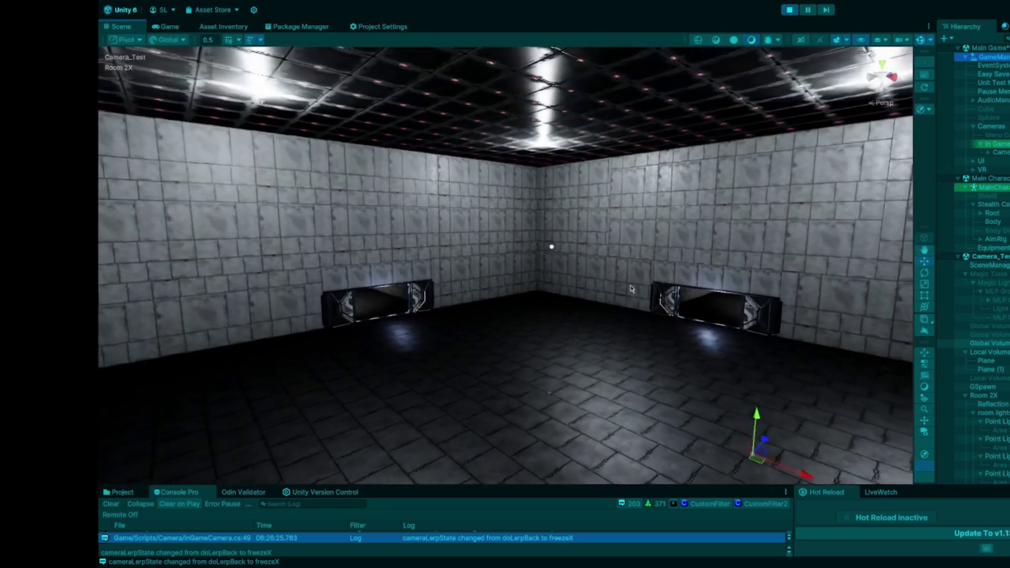
# Examine the lighting on Room 2X's floor, far corner and doorways from several interior angles
pyautogui.press('d')
pyautogui.moveTo(610, 182); pyautogui.dragTo(491, 217, button='right')
pyautogui.moveTo(594, 246); pyautogui.dragTo(652, 271, button='right')
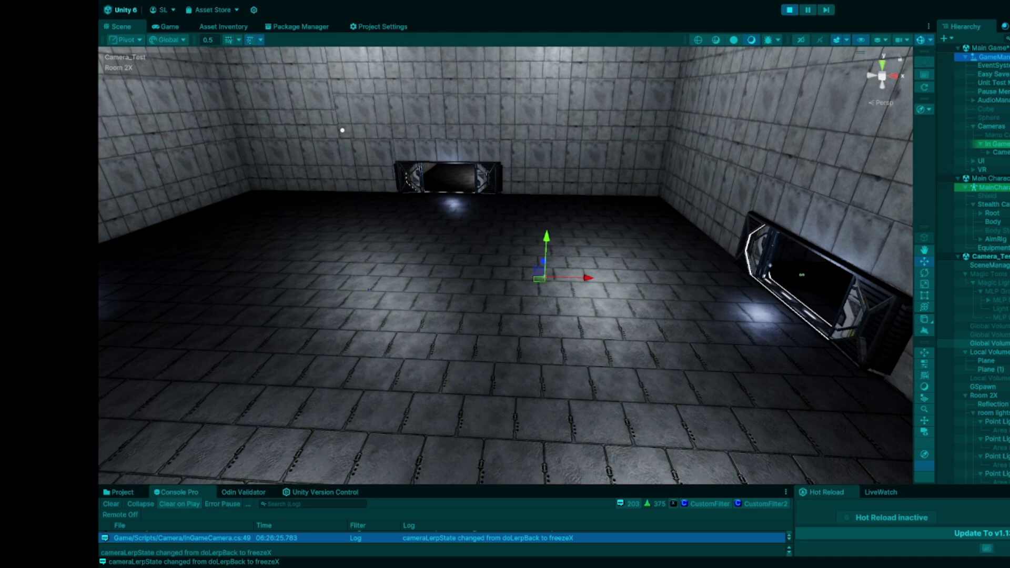
pyautogui.moveTo(671, 266); pyautogui.dragTo(561, 239, button='right')
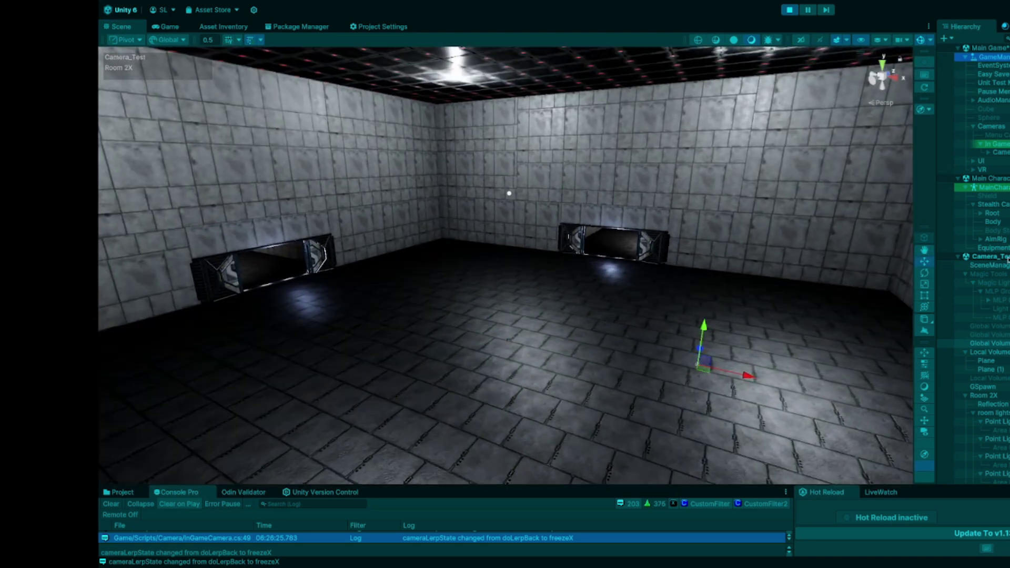
pyautogui.moveTo(703, 286); pyautogui.dragTo(759, 337, button='right')
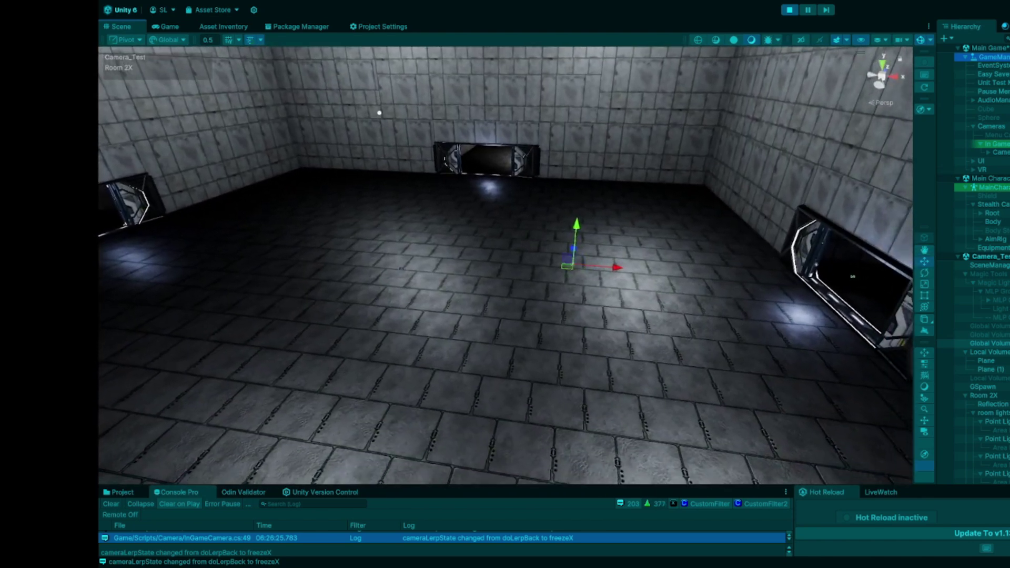
pyautogui.moveTo(808, 237); pyautogui.dragTo(628, 243, button='right')
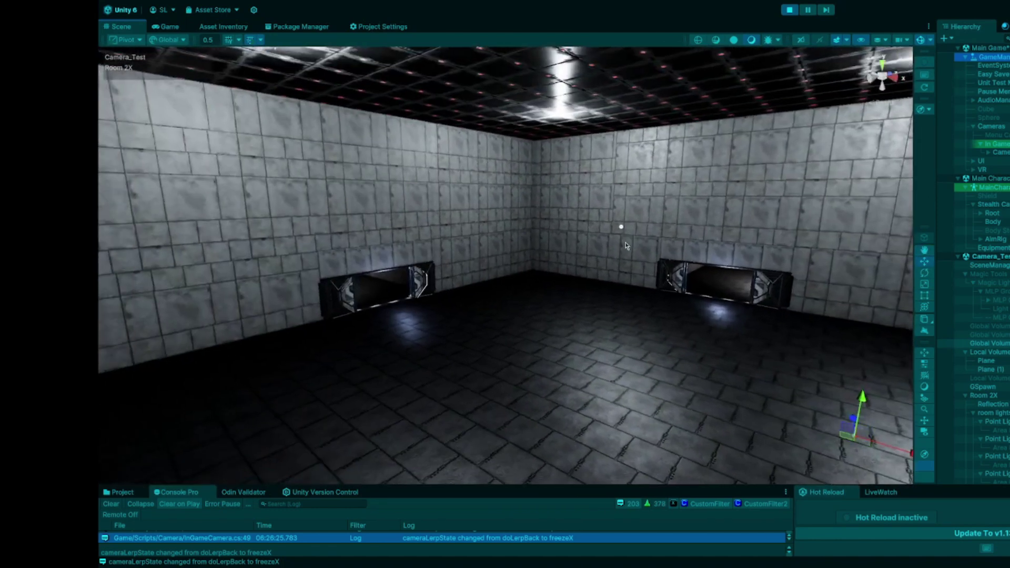
pyautogui.moveTo(703, 272); pyautogui.dragTo(649, 289, button='right')
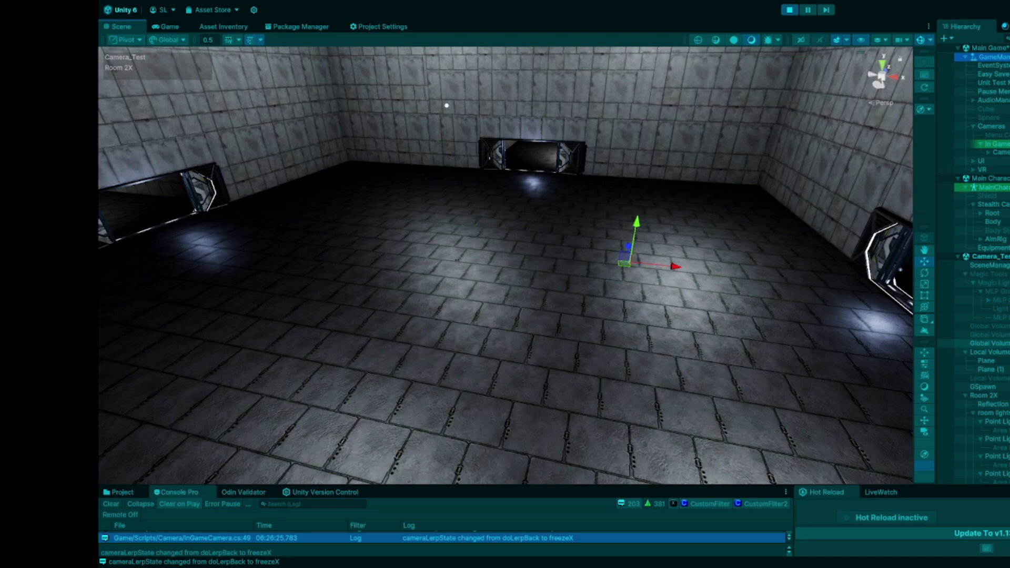
pyautogui.moveTo(622, 299); pyautogui.dragTo(623, 299, button='right')
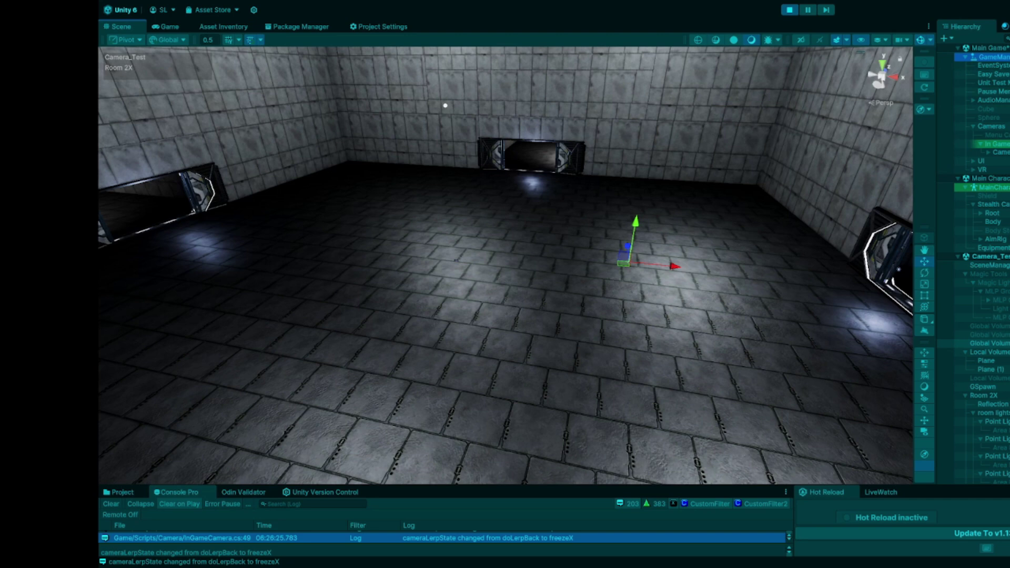
# Select the Reflection object under Room 2X and view its probe sphere between the two doorways
pyautogui.moveTo(604, 268); pyautogui.dragTo(641, 263, button='right')
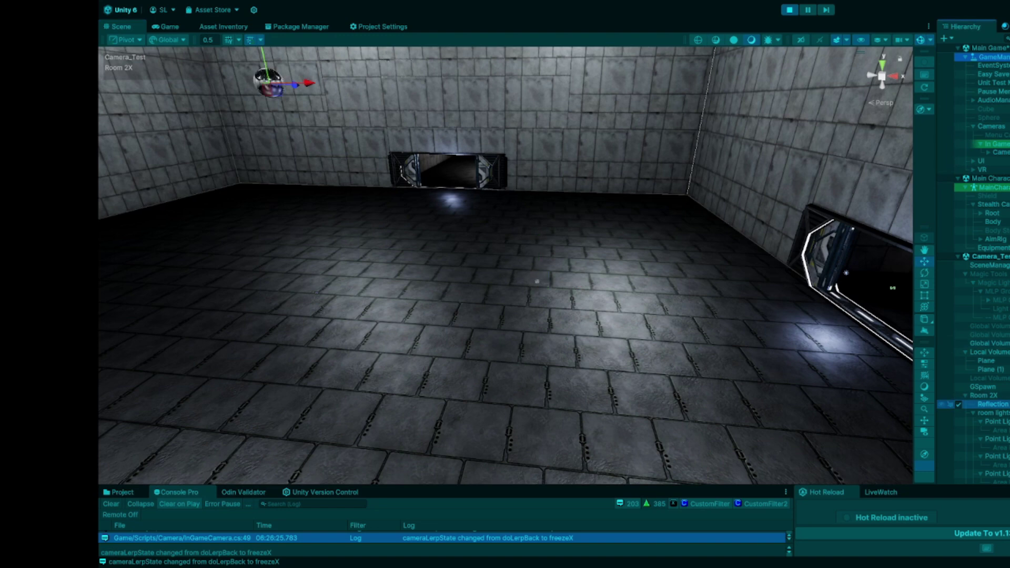
pyautogui.moveTo(582, 227); pyautogui.dragTo(816, 351, button='right')
pyautogui.press('w')
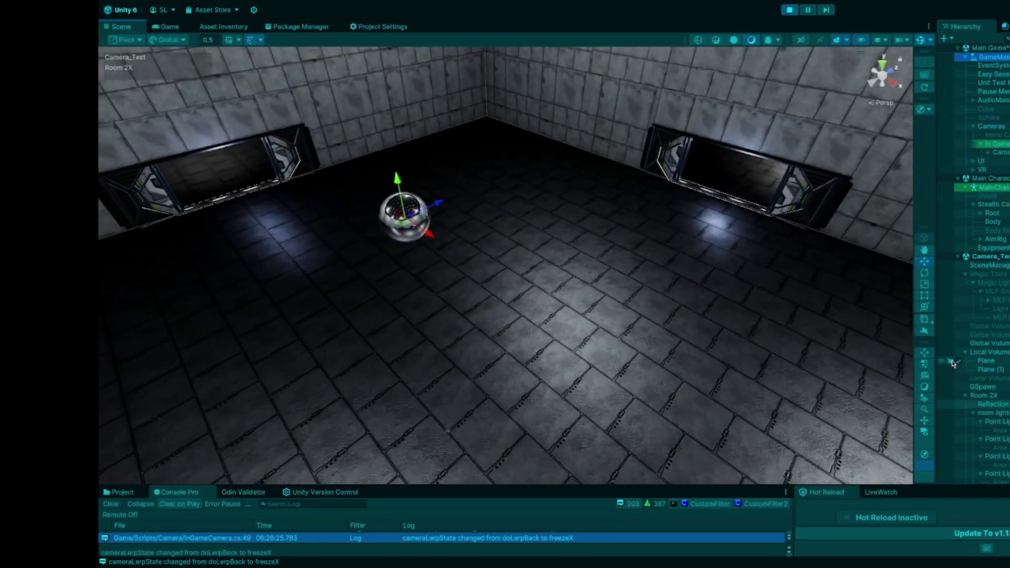
# Reactivate the Magic Tools object, select the last MLP object inside it, and inspect its probe points across the room
pyautogui.scroll(-3, 999, 363)
pyautogui.scroll(-3, 999, 363)
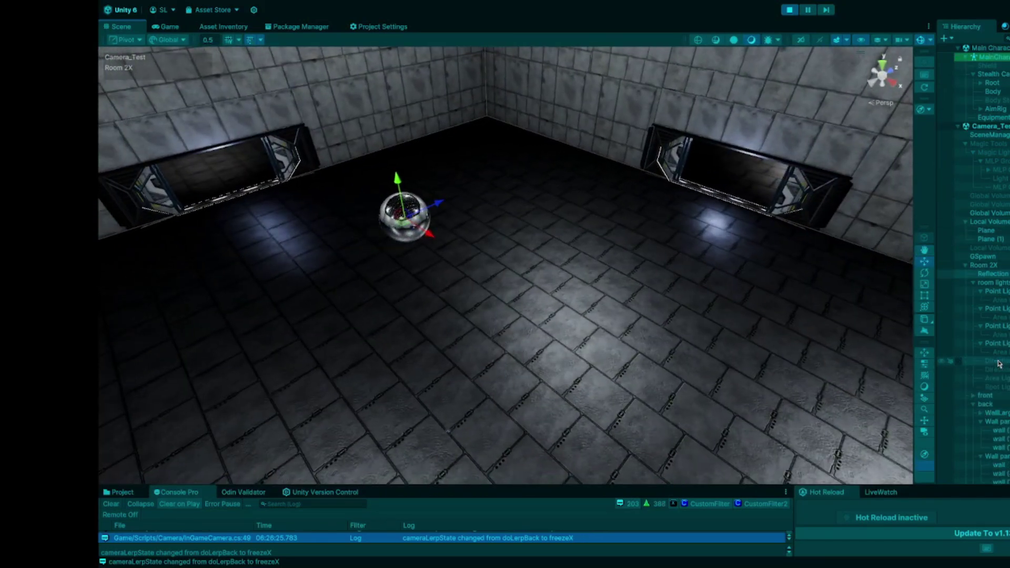
pyautogui.scroll(1, 999, 362)
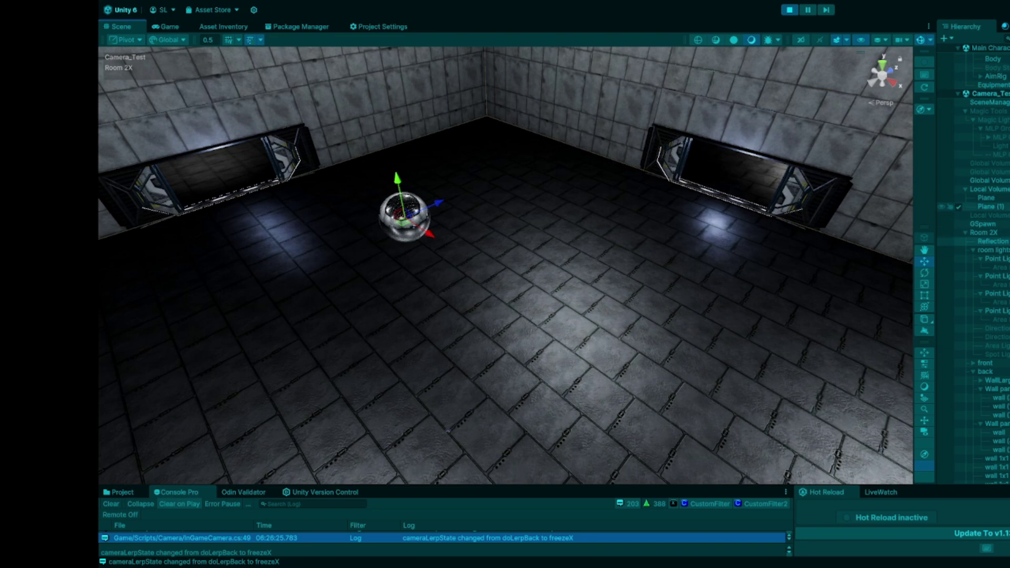
pyautogui.click(959, 111)
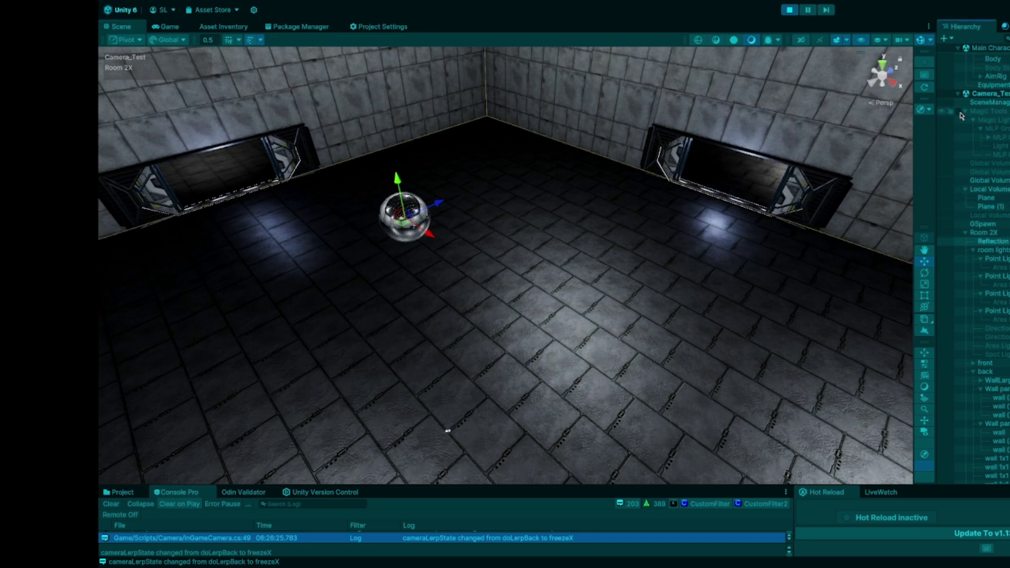
pyautogui.click(1005, 137)
pyautogui.click(1005, 155)
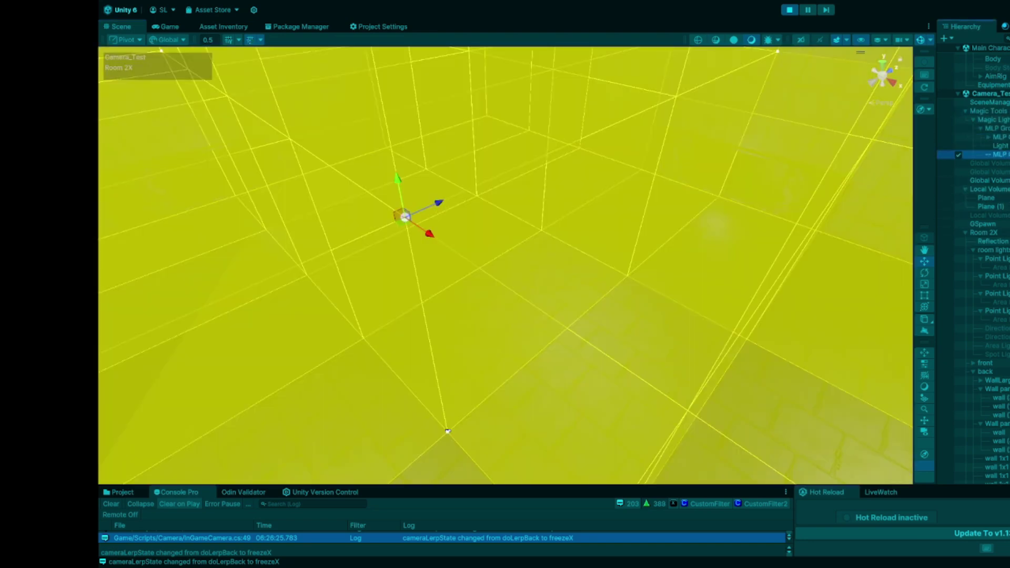
pyautogui.moveTo(752, 261); pyautogui.dragTo(680, 204, button='right')
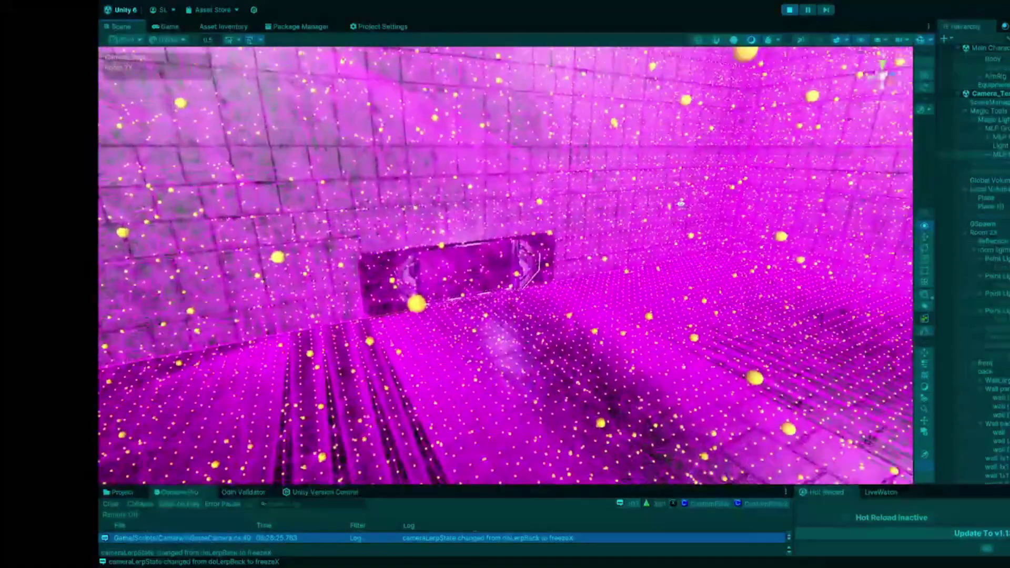
pyautogui.moveTo(625, 289); pyautogui.dragTo(721, 291, button='right')
# Switch to the Game view and move the character along the wall to the floor beside the side doorway
pyautogui.click(160, 28)
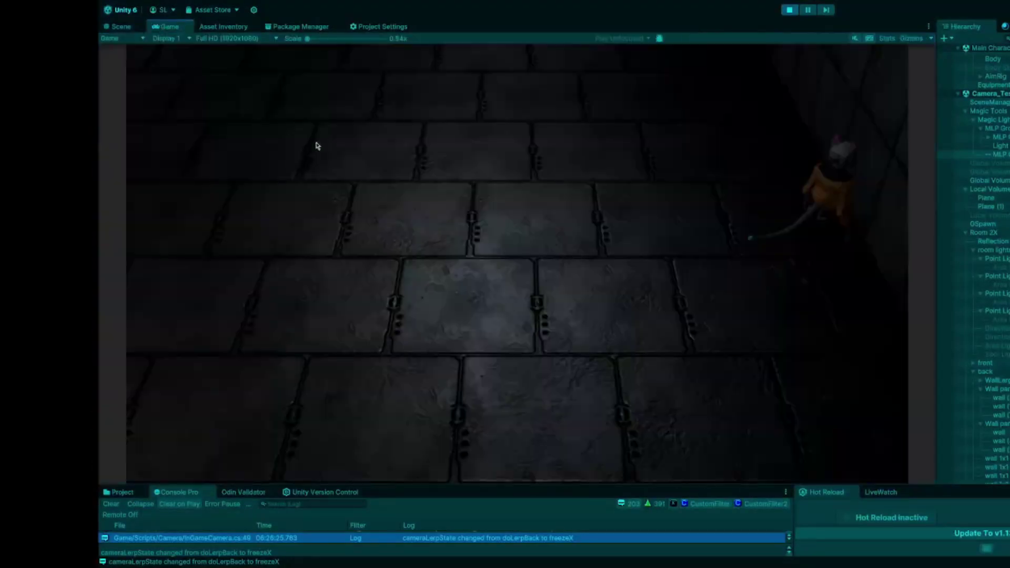
pyautogui.press('w')
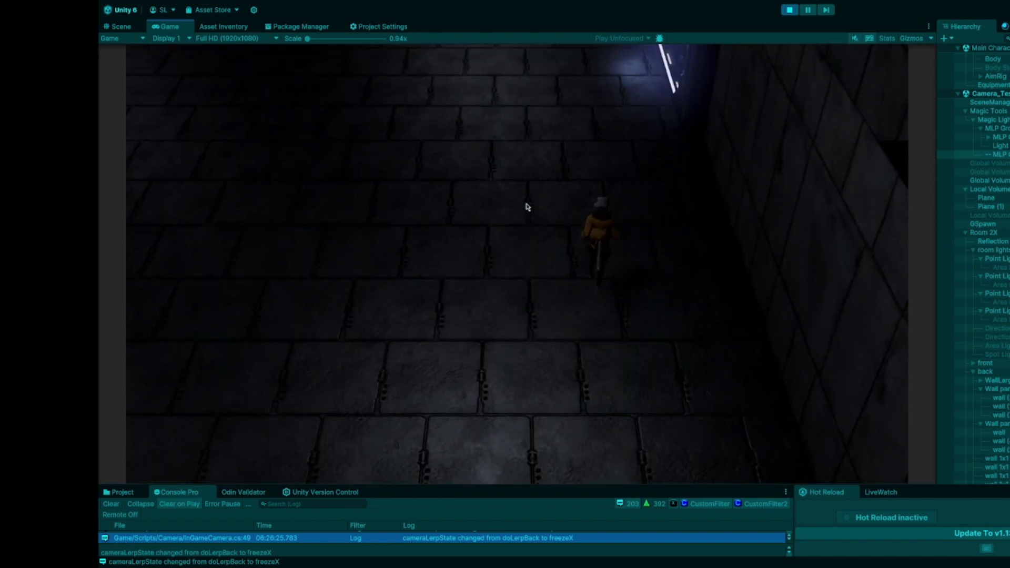
pyautogui.press('a')
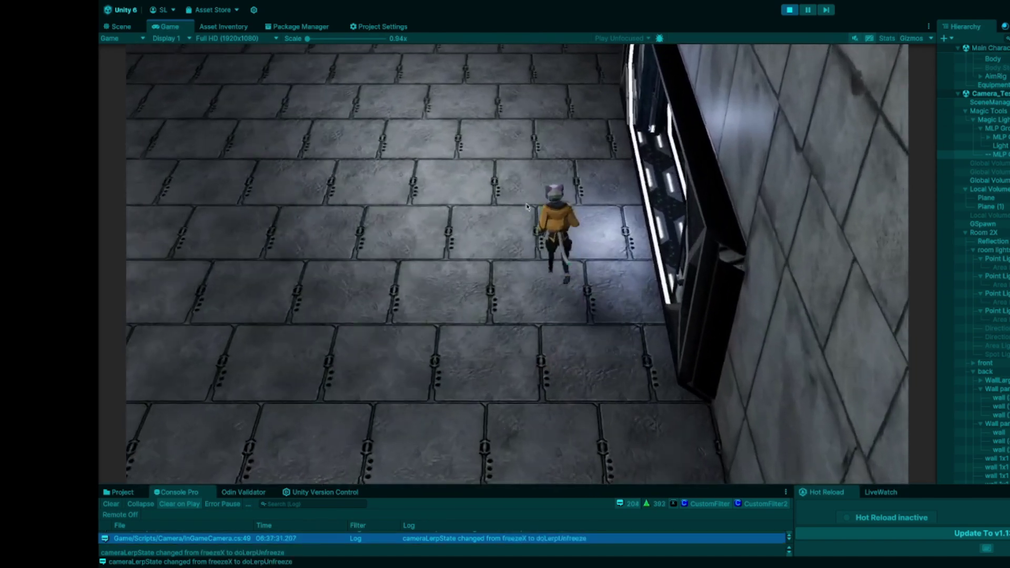
pyautogui.scroll(3, 474, 211)
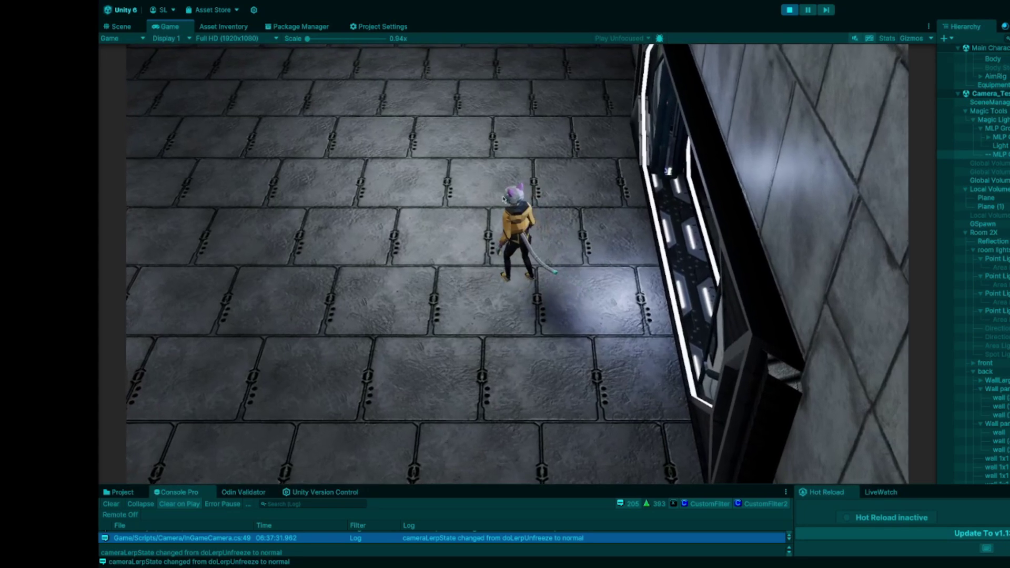
# Run the character through the side doorway into the dark adjoining room and turn it back toward the doorway
pyautogui.press('d')
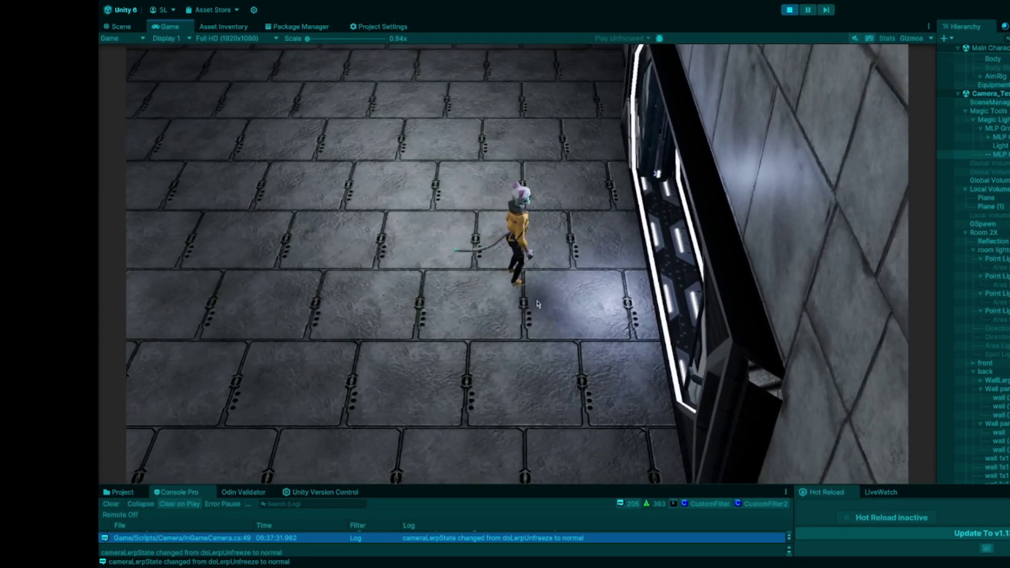
pyautogui.press('d')
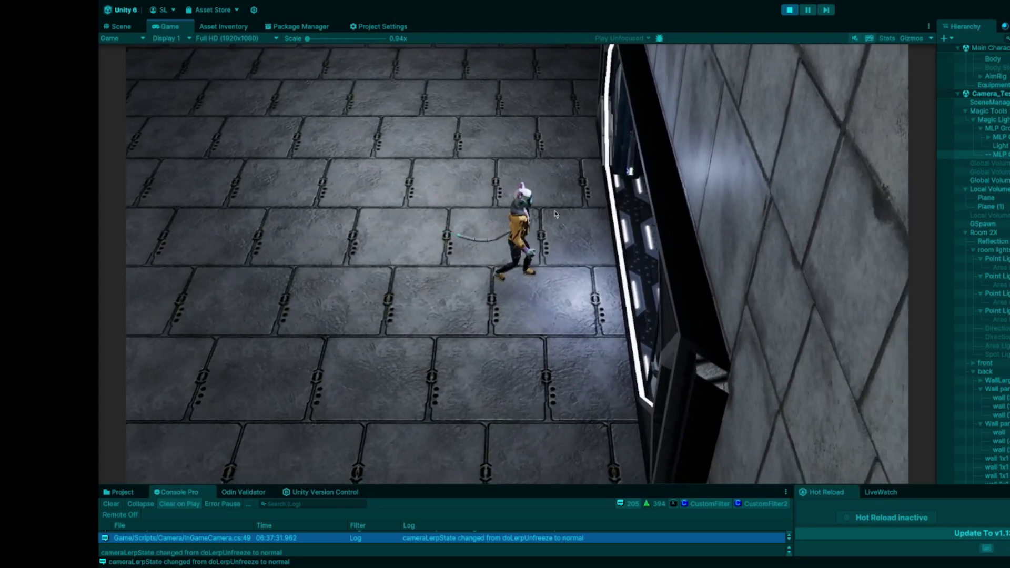
pyautogui.press('d')
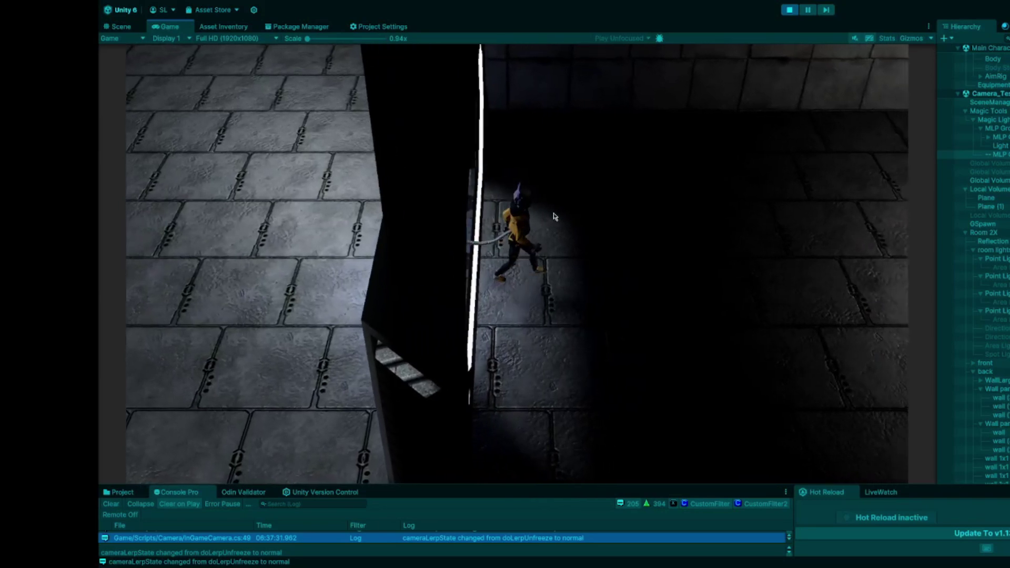
pyautogui.press('a')
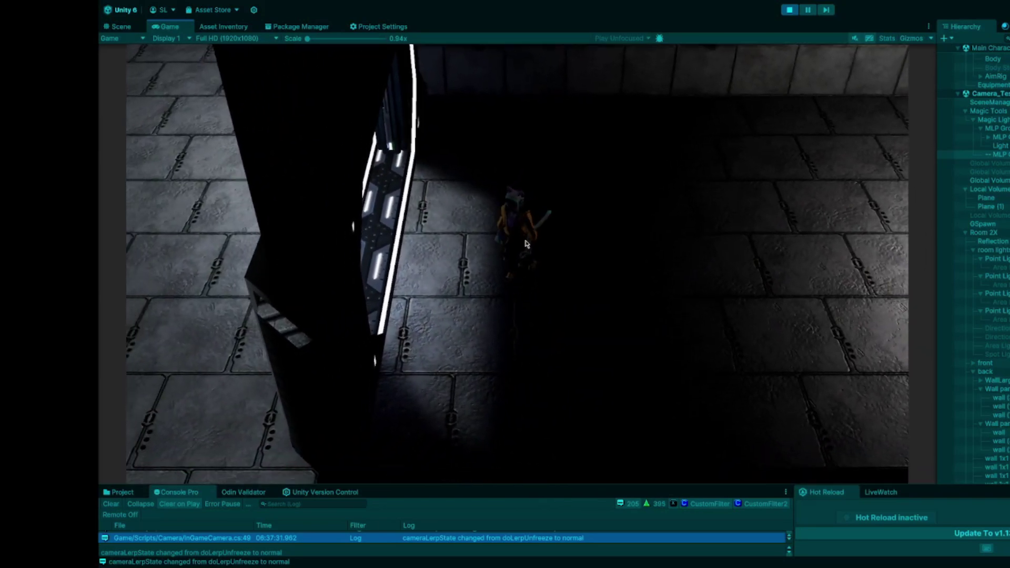
# Run the character back through the side doorway into the lit room and view the surrounding probe points in the Scene view
pyautogui.press('a')
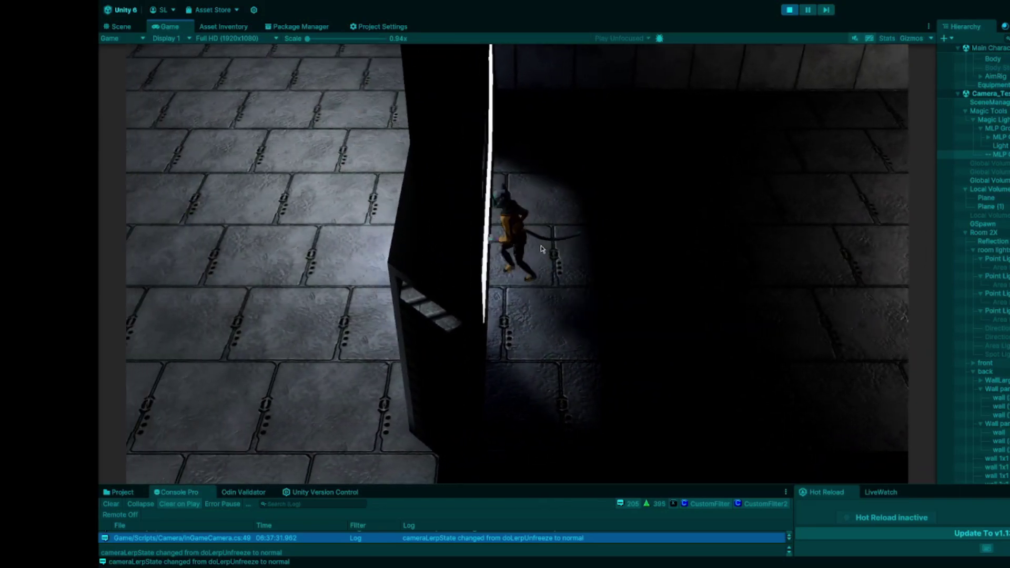
pyautogui.press('a')
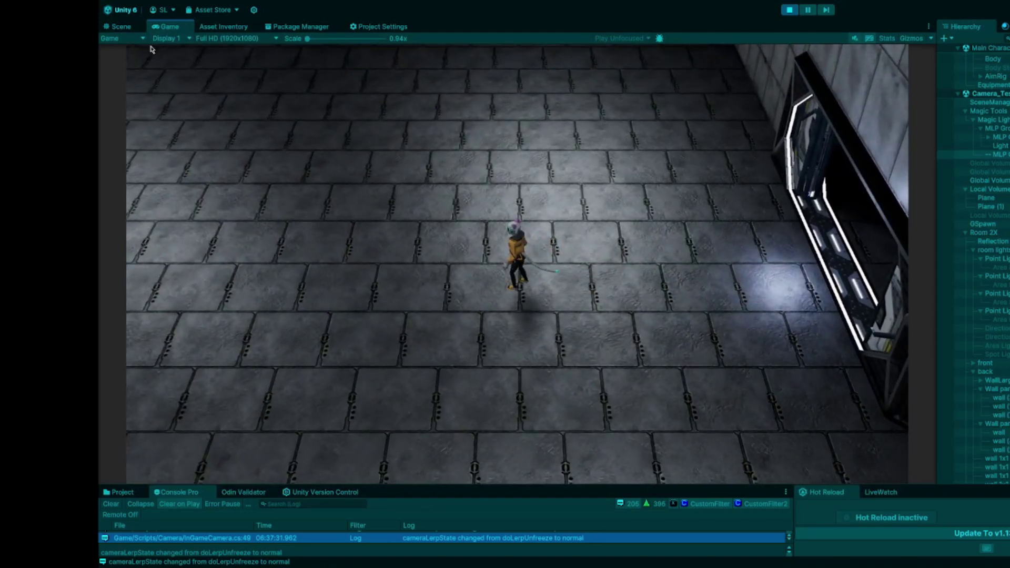
pyautogui.click(121, 27)
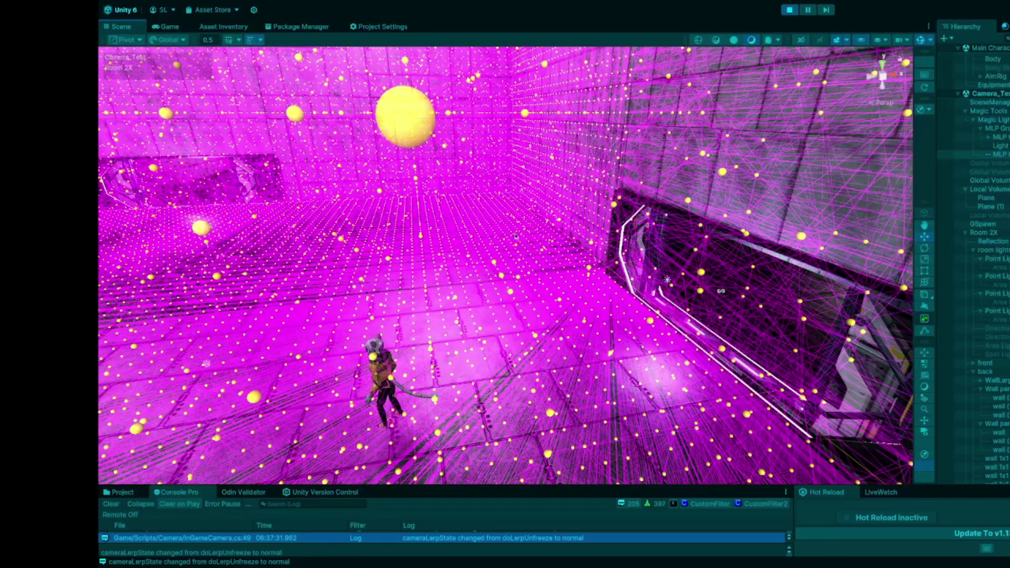
pyautogui.moveTo(511, 240); pyautogui.dragTo(431, 243, button='right')
pyautogui.press('q')
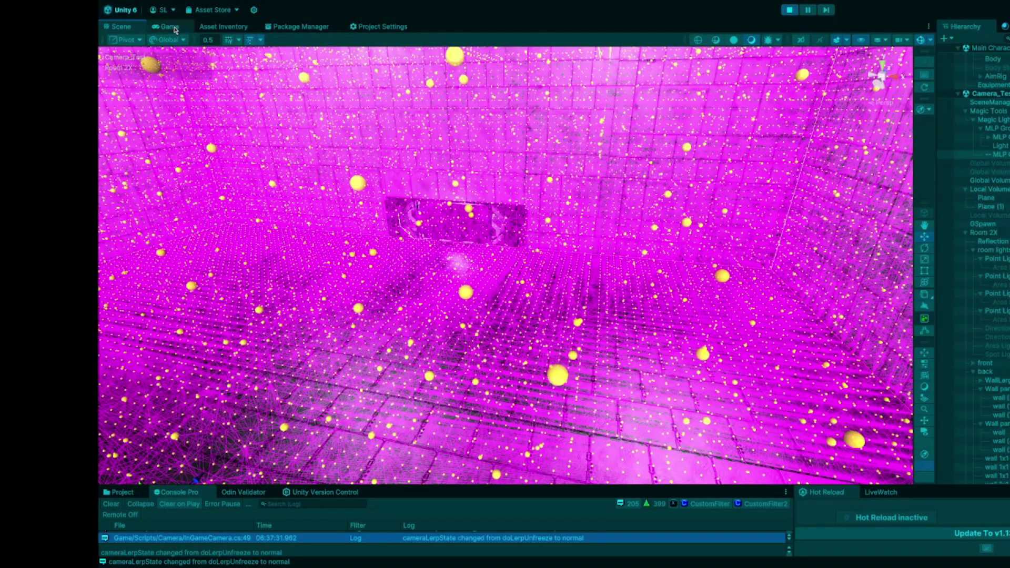
# Select the Magic Tools object and view the character on the floor between the two doorways without the probe points
pyautogui.click(991, 112)
pyautogui.moveTo(605, 261); pyautogui.dragTo(714, 293, button='right')
pyautogui.moveTo(638, 308); pyautogui.dragTo(535, 396, button='right')
pyautogui.press('s')
pyautogui.moveTo(577, 364); pyautogui.dragTo(698, 223, button='right')
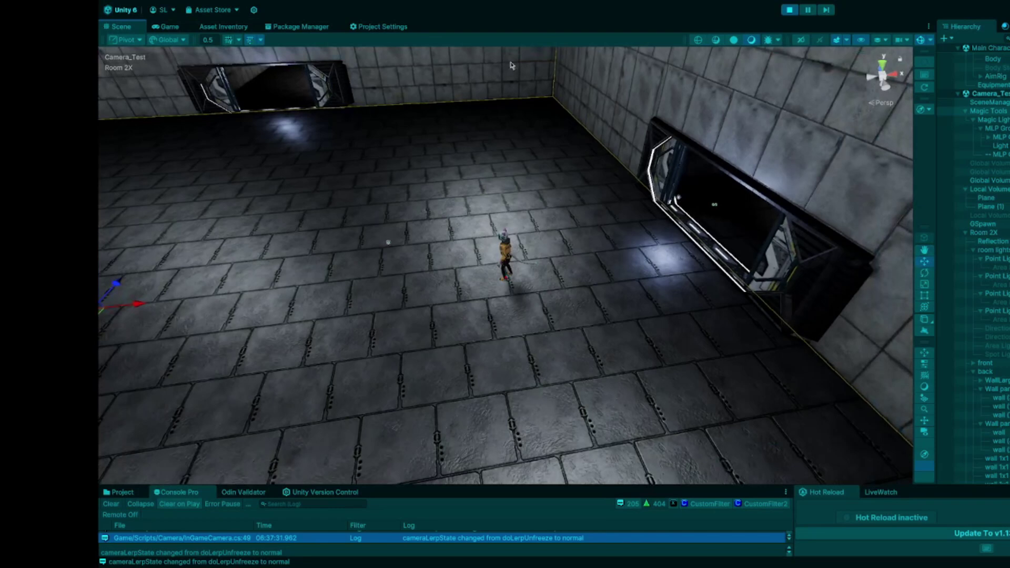
# Check the rendering statistics in the Game view and hide the overlay again
pyautogui.click(169, 28)
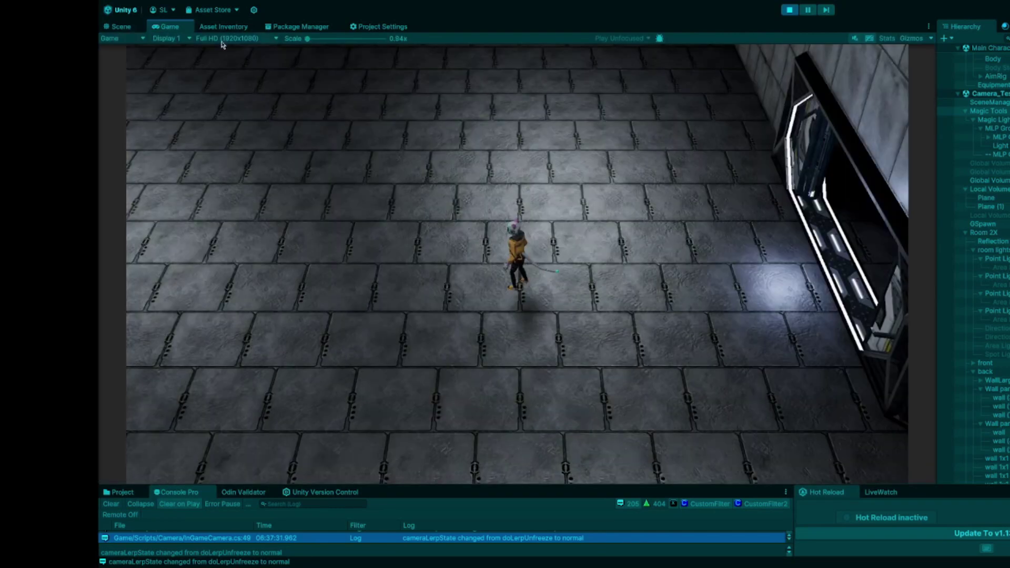
pyautogui.click(885, 39)
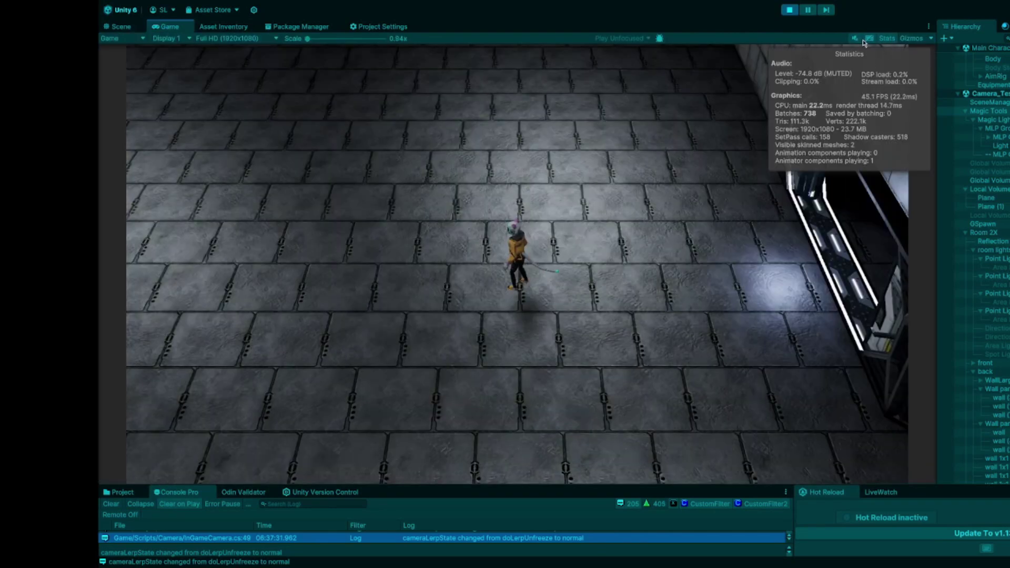
pyautogui.click(886, 41)
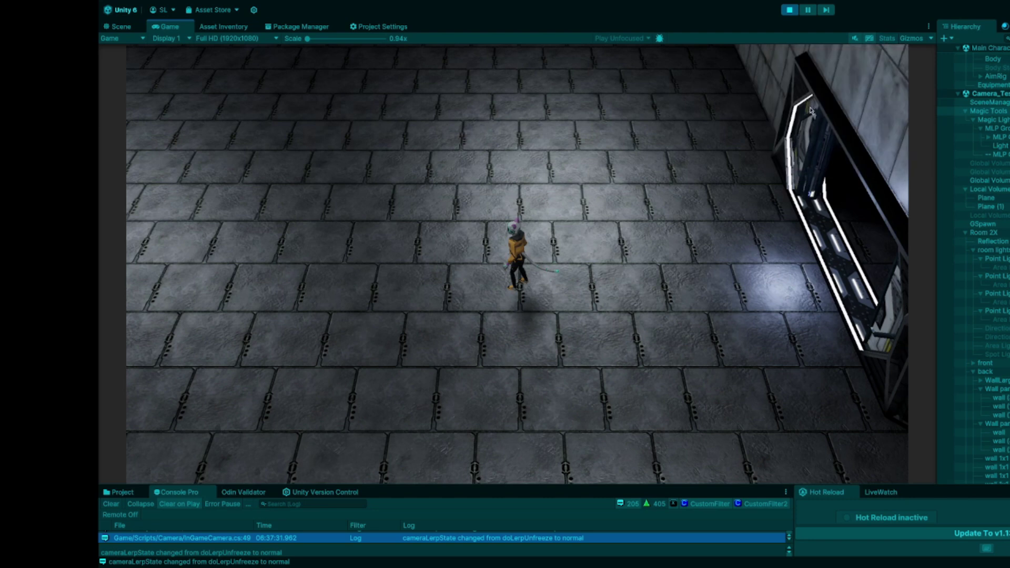
# Return to the Scene view and examine the floor lighting and the character's shadow from above and toward the walls
pyautogui.click(121, 27)
pyautogui.moveTo(609, 286); pyautogui.dragTo(562, 291, button='right')
pyautogui.press('w')
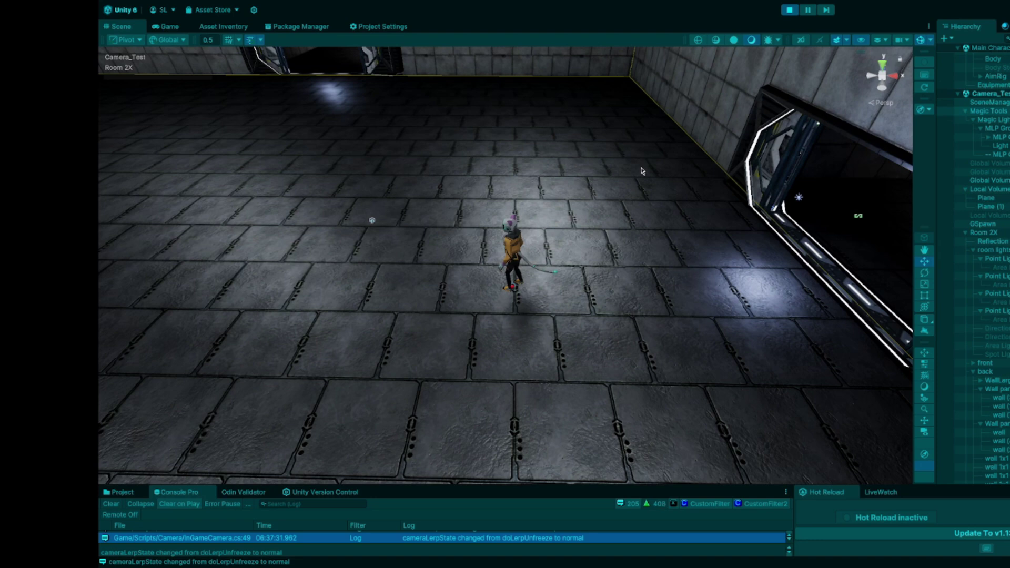
pyautogui.moveTo(658, 222); pyautogui.dragTo(606, 266, button='right')
pyautogui.press('w')
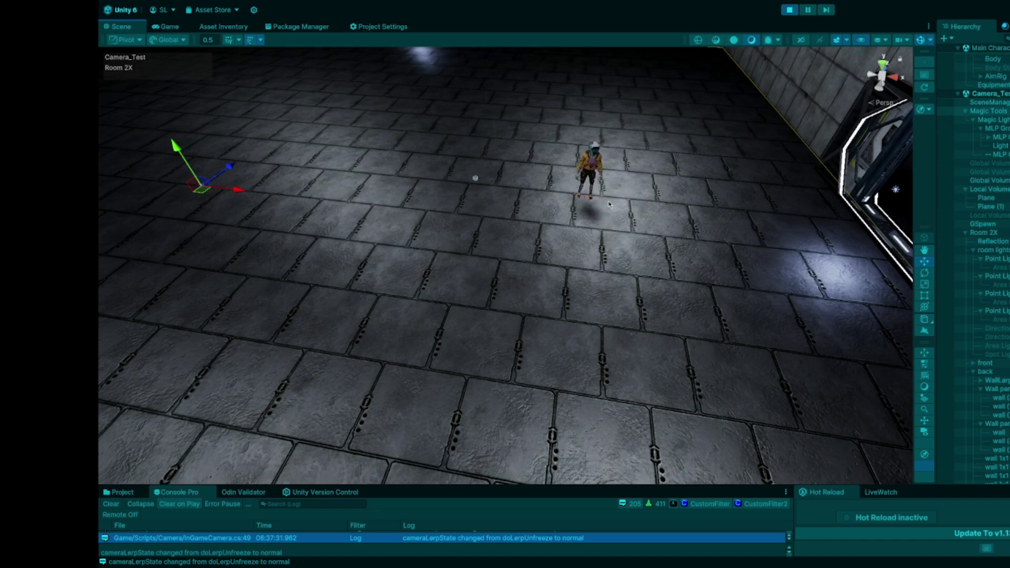
pyautogui.moveTo(631, 202); pyautogui.dragTo(708, 131, button='right')
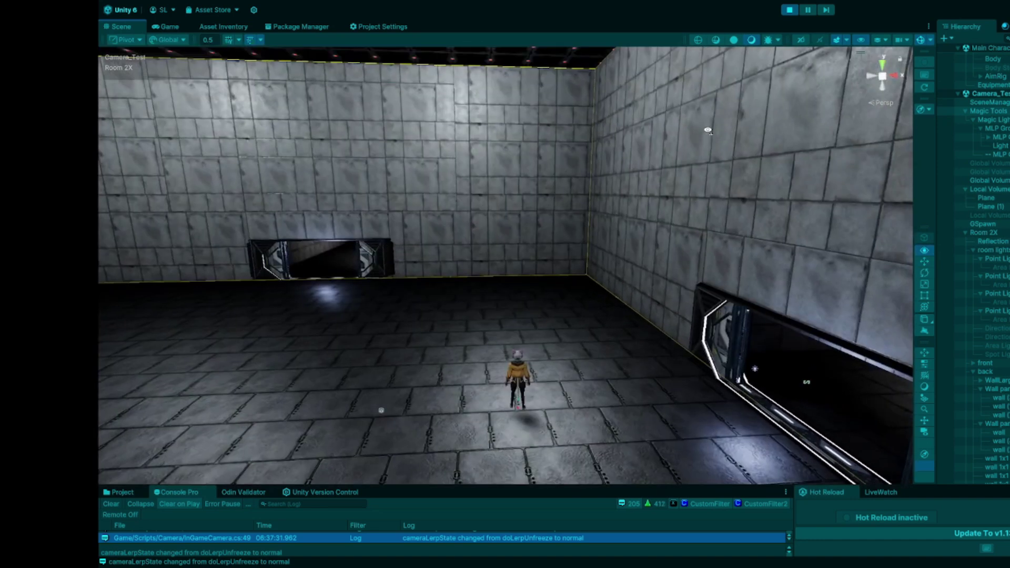
# Deactivate the four Point Light objects under room lights in Room 2X and view the darkened room
pyautogui.click(959, 260)
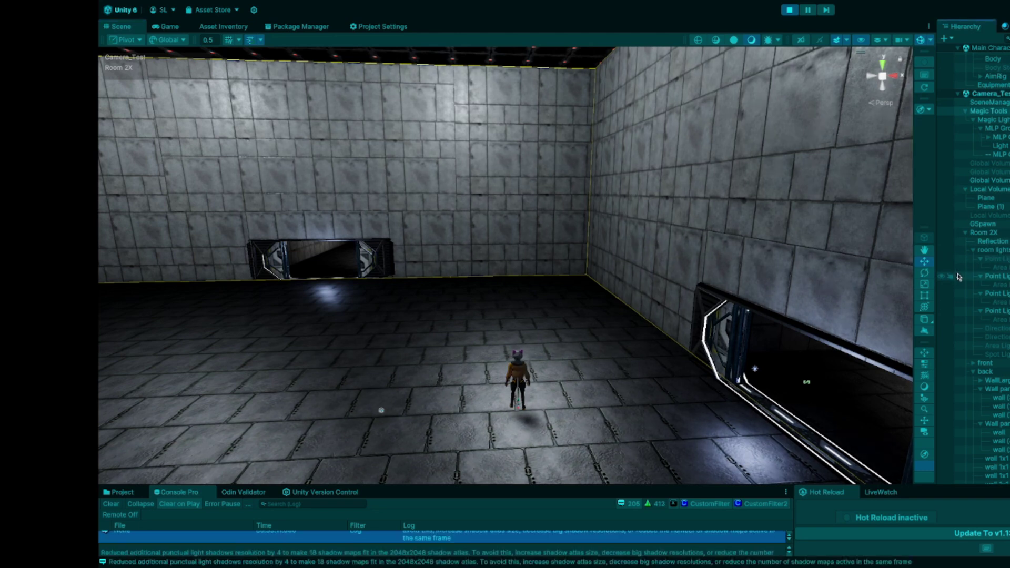
pyautogui.click(958, 277)
pyautogui.click(959, 294)
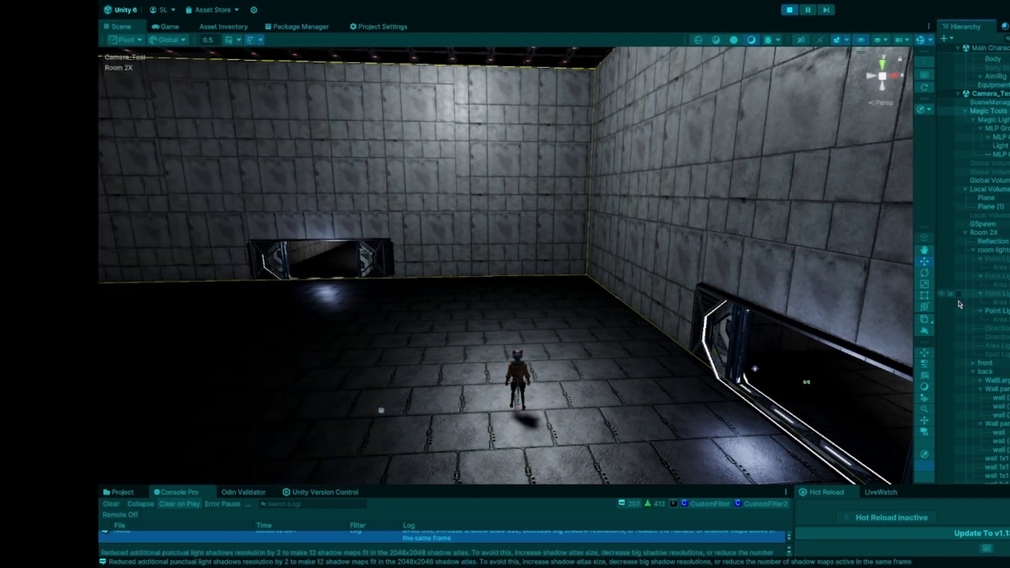
pyautogui.click(958, 312)
pyautogui.moveTo(676, 279); pyautogui.dragTo(416, 260, button='right')
pyautogui.moveTo(720, 264); pyautogui.dragTo(858, 359, button='right')
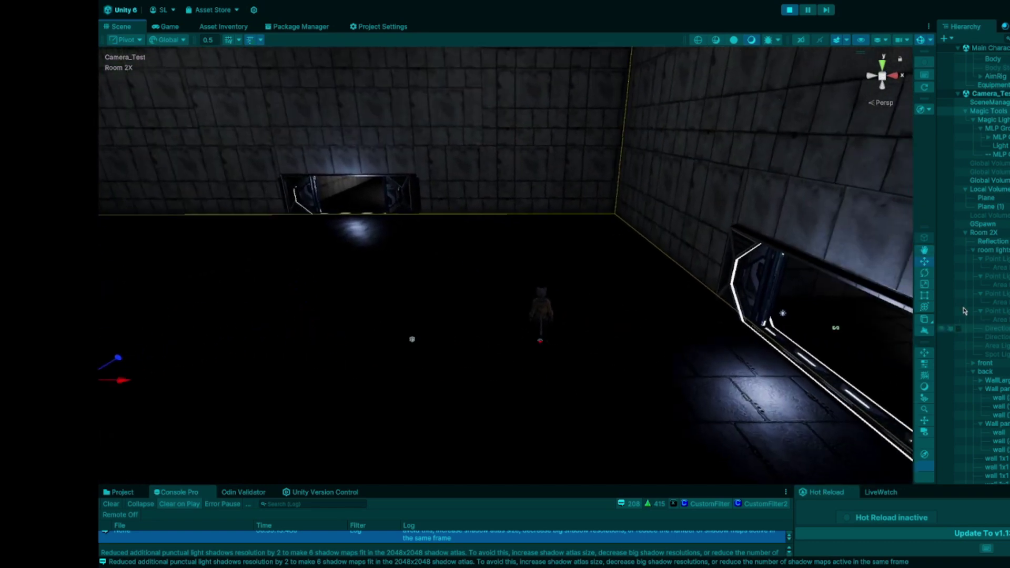
# Reactivate the four Point Light objects under room lights and view the relit floor around the character
pyautogui.click(959, 260)
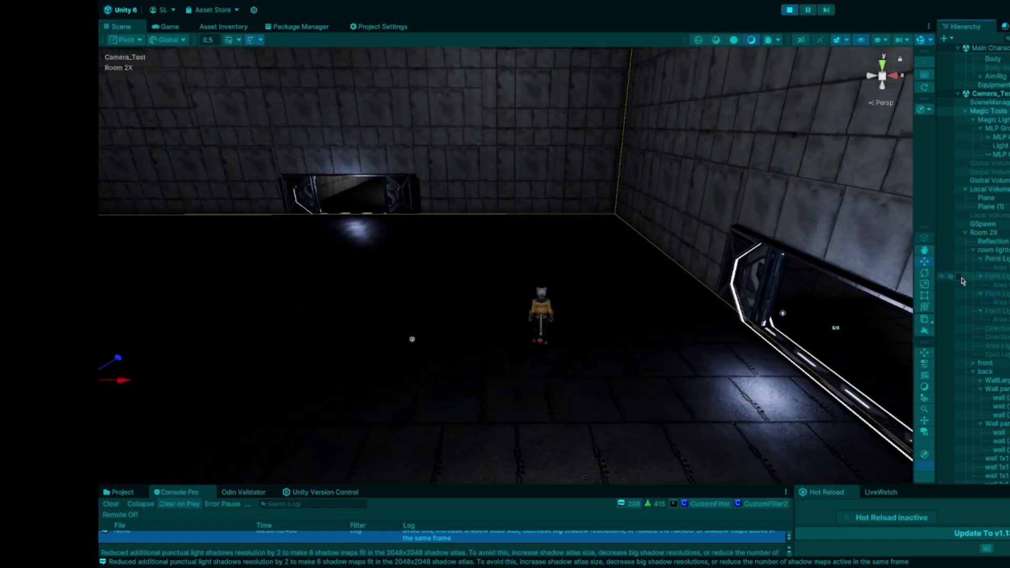
pyautogui.click(958, 276)
pyautogui.click(958, 293)
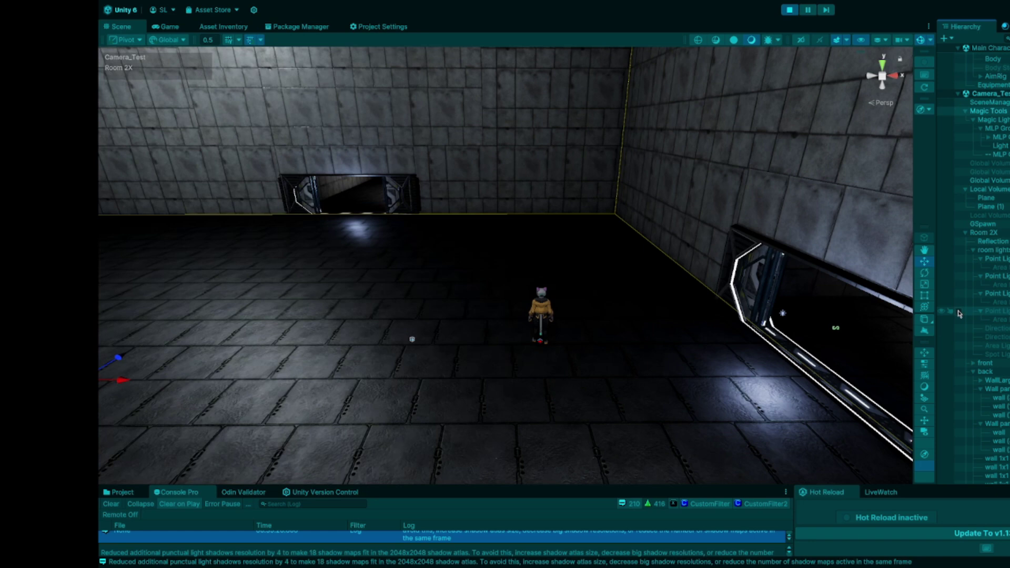
pyautogui.click(958, 311)
pyautogui.moveTo(432, 245); pyautogui.dragTo(450, 298, button='right')
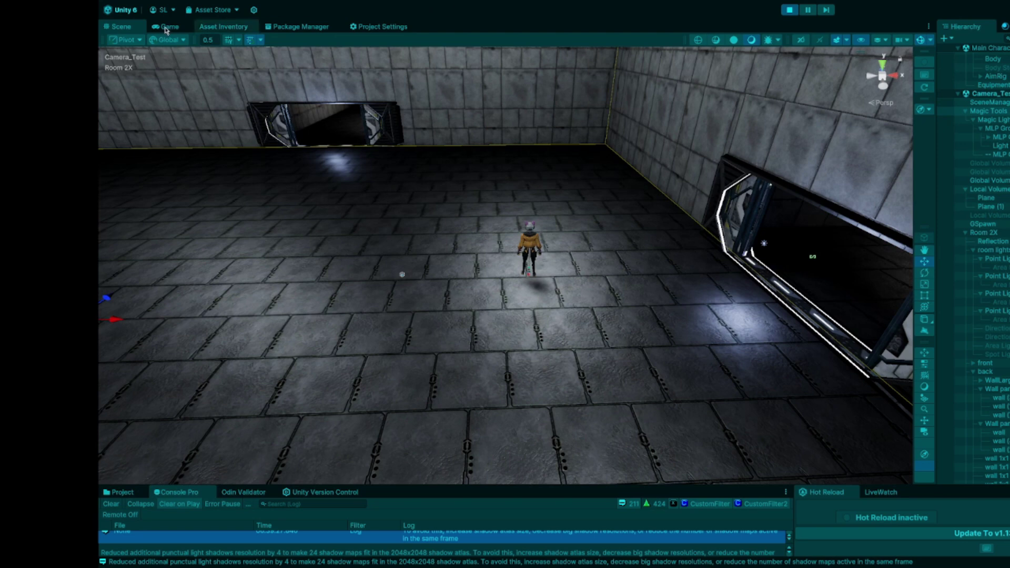
# Compare the room's lighting around the character between the Game view and the Scene view
pyautogui.click(167, 28)
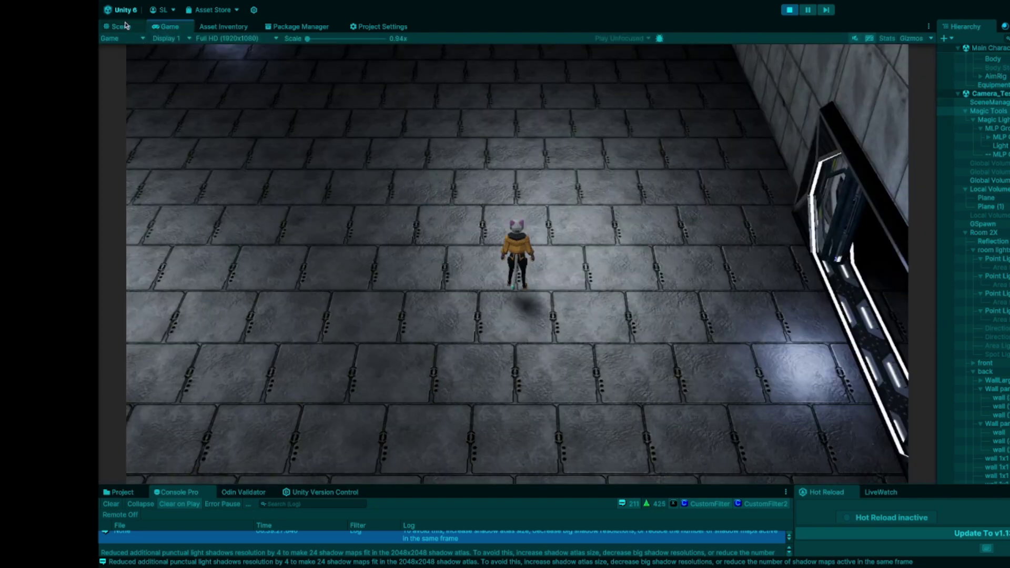
pyautogui.click(123, 27)
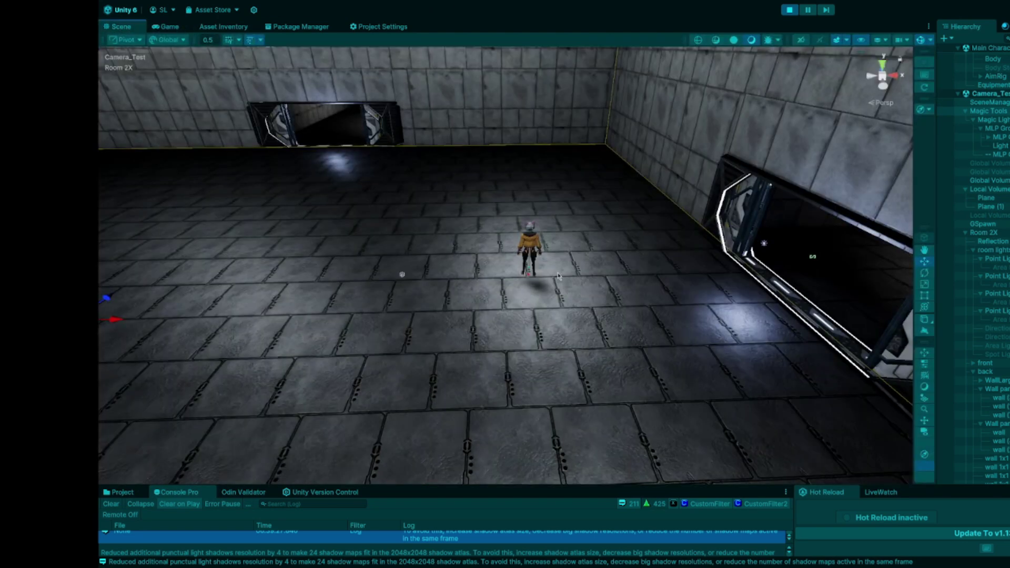
pyautogui.click(170, 27)
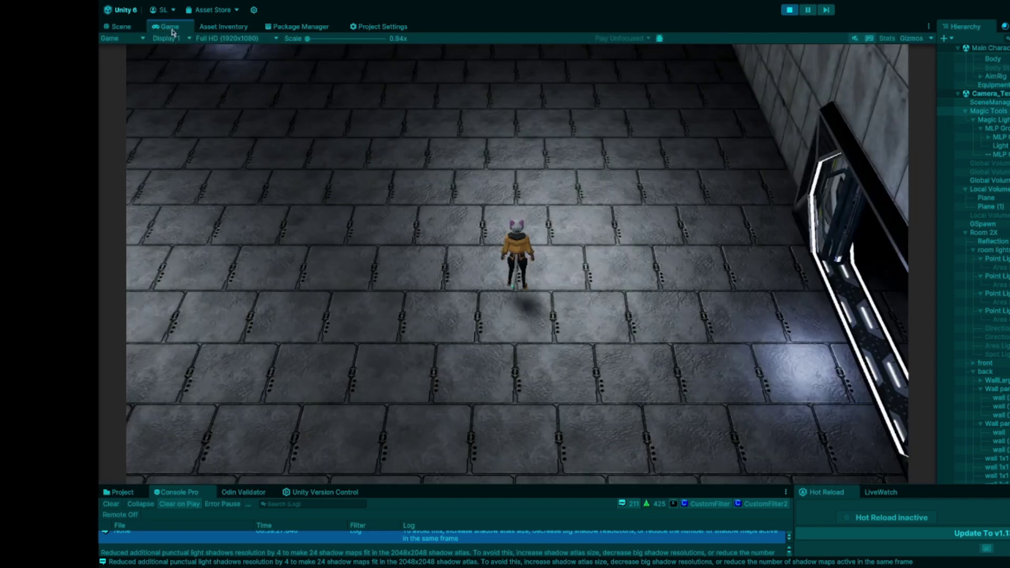
pyautogui.click(123, 27)
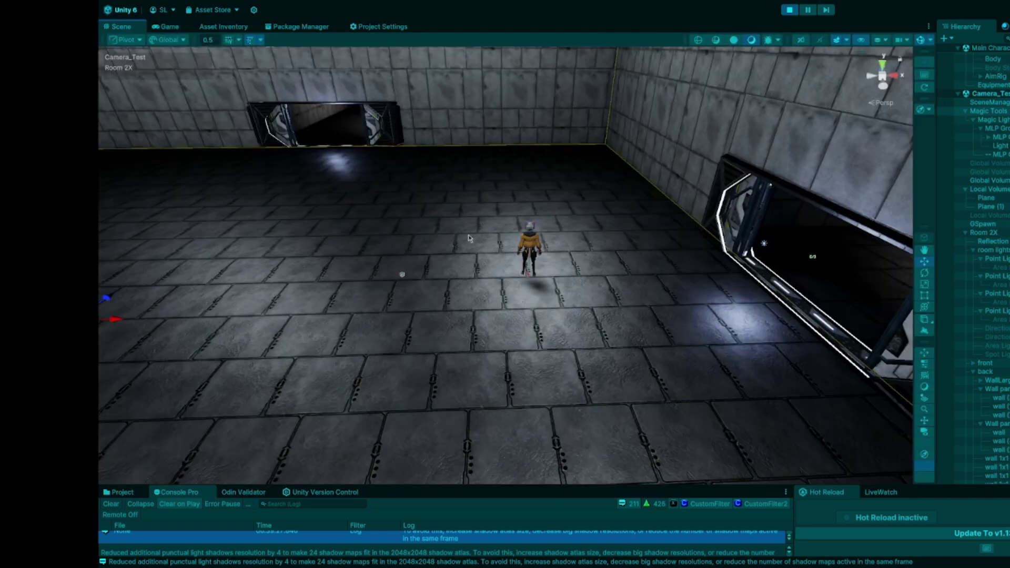
# Examine the room's walls, both doorways and the light falling on the floor from several angles in the Scene view
pyautogui.moveTo(531, 258); pyautogui.dragTo(681, 314, button='right')
pyautogui.press('a')
pyautogui.press('s')
pyautogui.press('d')
pyautogui.press('d')
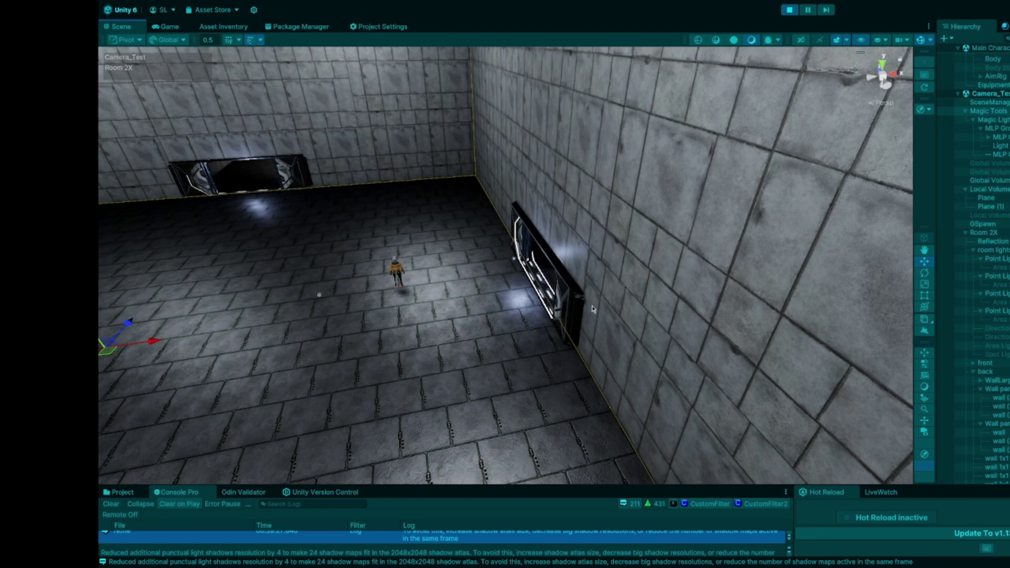
pyautogui.moveTo(547, 317); pyautogui.dragTo(461, 277, button='right')
pyautogui.moveTo(530, 306); pyautogui.dragTo(600, 317, button='right')
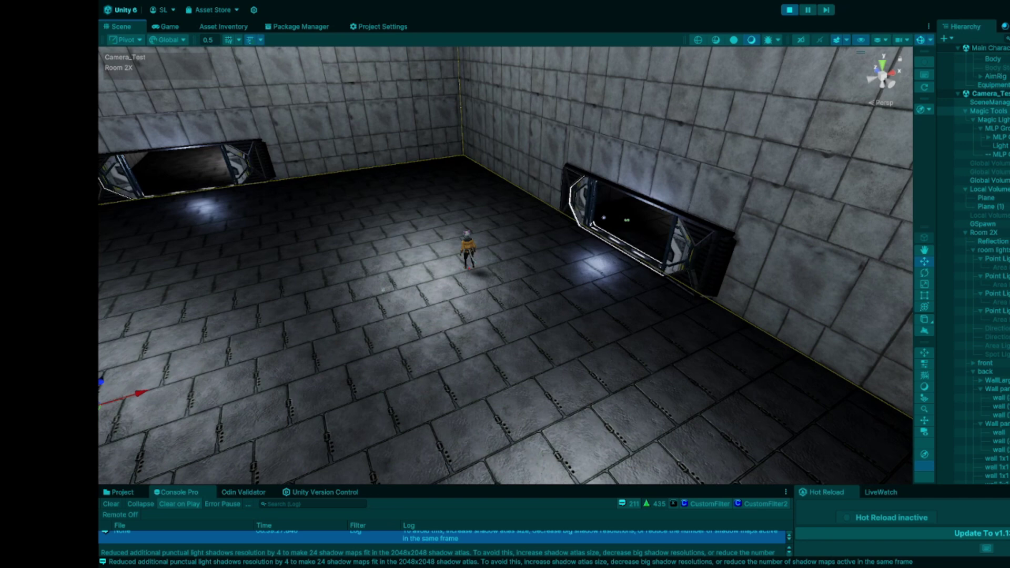
pyautogui.moveTo(696, 321); pyautogui.dragTo(612, 300, button='right')
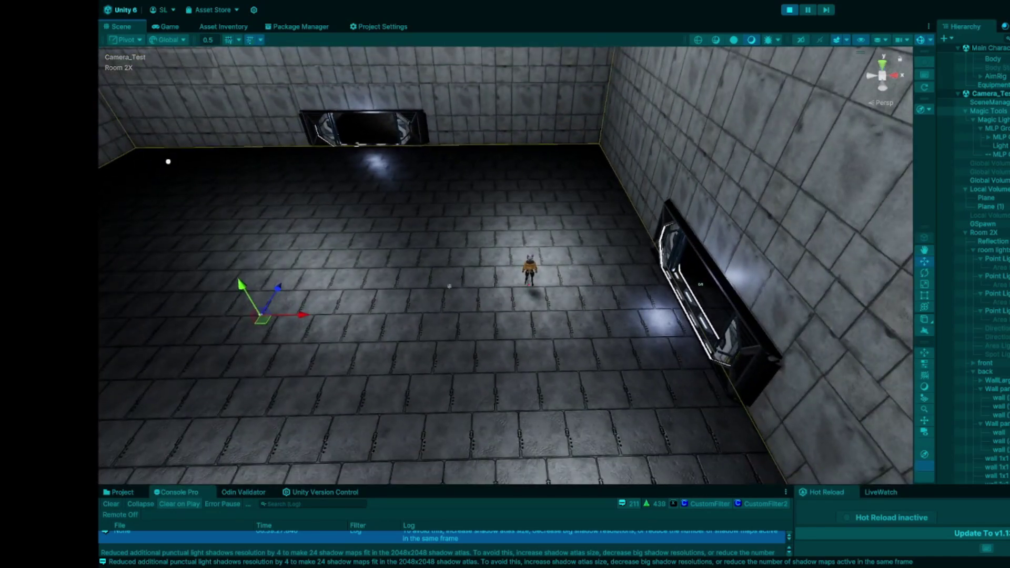